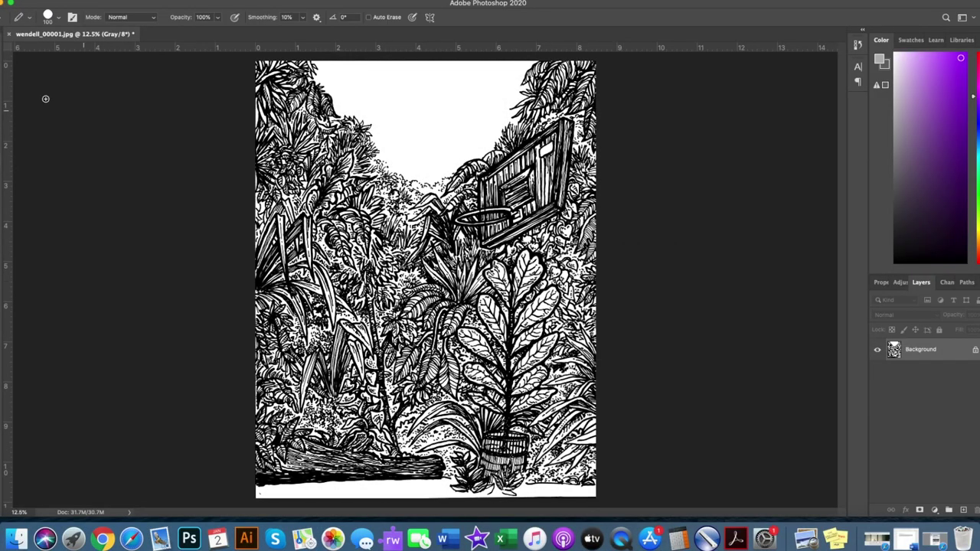
- Flatten the inked drawing into one RGB background with pale green foliage and white sky
{"action": "left_click_drag", "start_coordinate": [255, 61], "coordinate": [610, 513]}
{"action": "left_click", "coordinate": [145, 4]}
{"action": "left_click", "coordinate": [153, 23]}
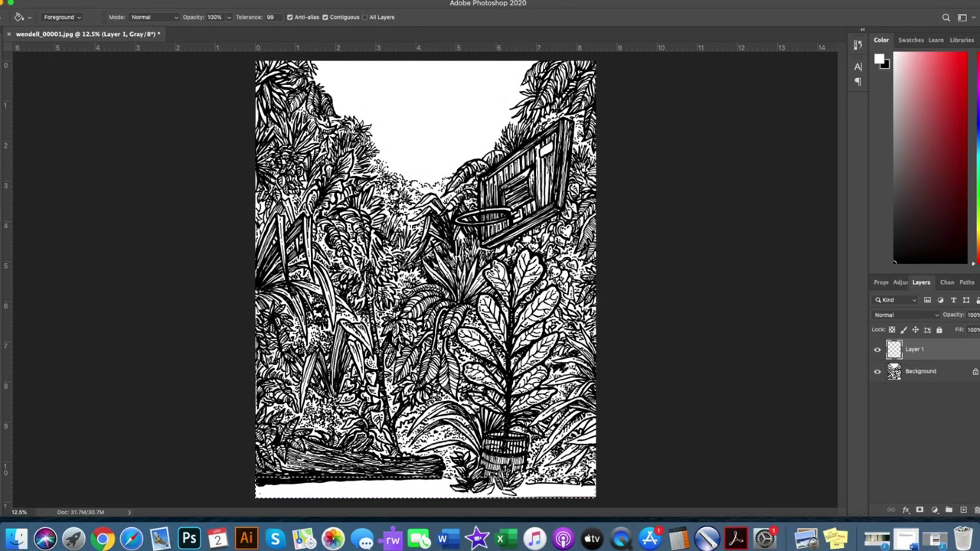
{"action": "left_click", "coordinate": [421, 487]}
{"action": "left_click", "coordinate": [905, 510]}
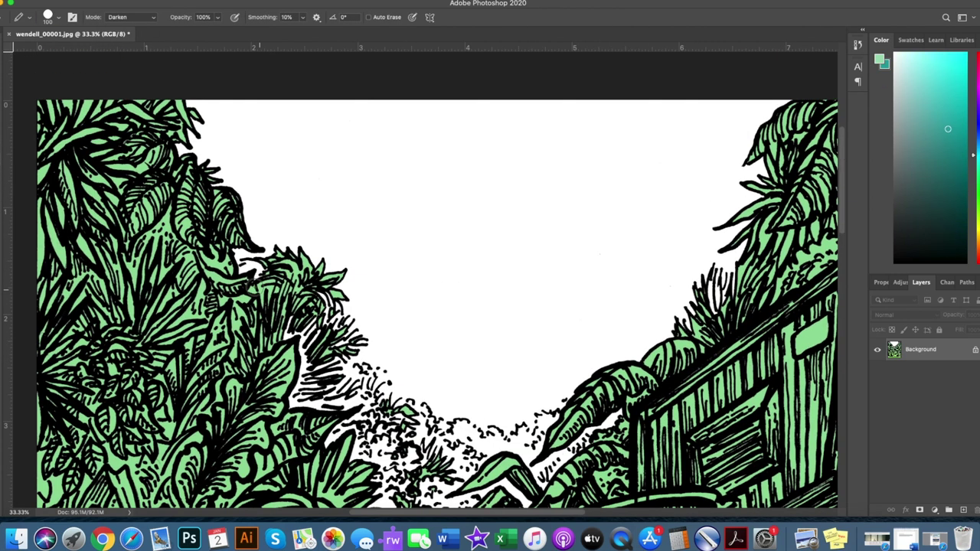
- Paint pale green into the white horizon bushes along the ink edge
{"action": "left_click_drag", "start_coordinate": [346, 342], "coordinate": [340, 330]}
{"action": "left_click_drag", "start_coordinate": [368, 365], "coordinate": [448, 424]}
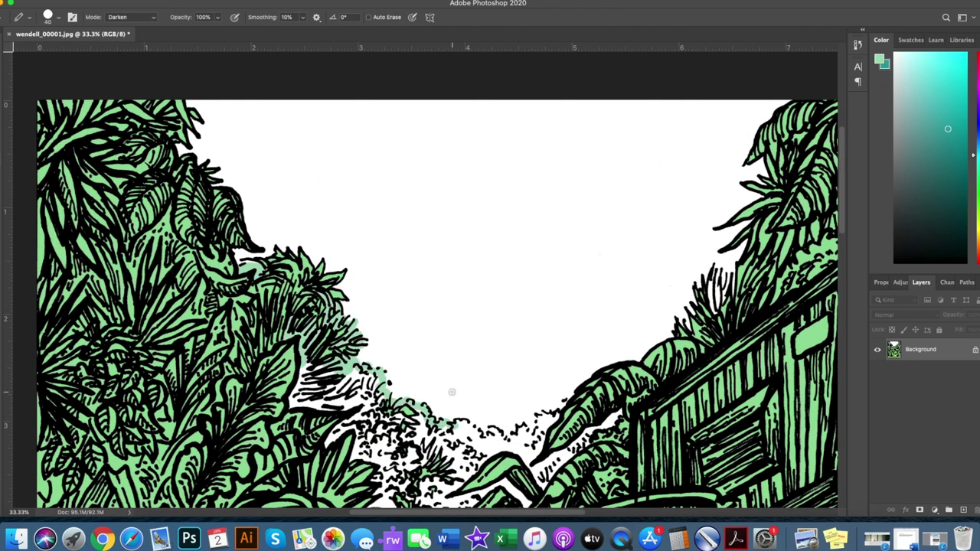
{"action": "scroll", "coordinate": [428, 398], "scroll_direction": "down", "scroll_amount": 3}
{"action": "scroll", "coordinate": [428, 398], "scroll_direction": "right", "scroll_amount": 3}
{"action": "left_click_drag", "start_coordinate": [382, 383], "coordinate": [452, 371]}
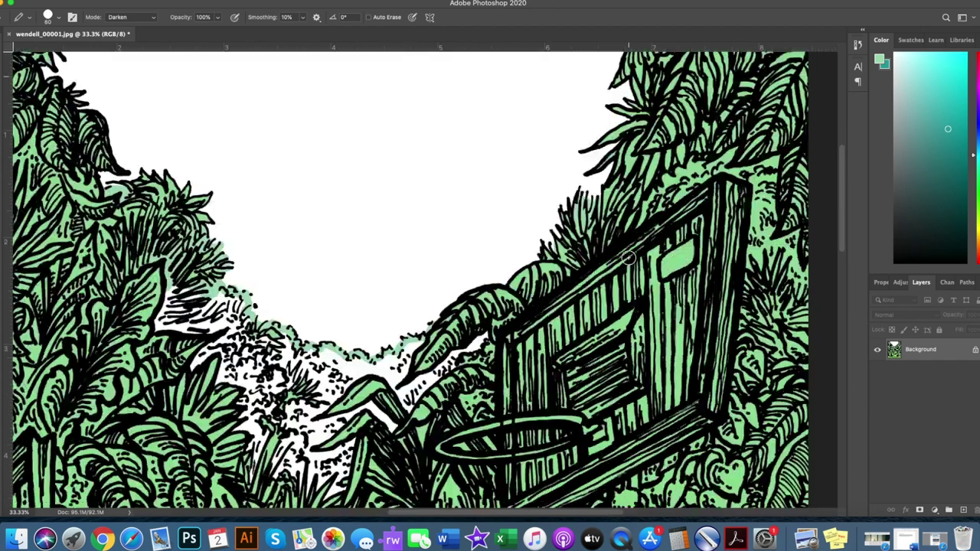
{"action": "scroll", "coordinate": [628, 268], "scroll_direction": "down", "scroll_amount": 2}
{"action": "scroll", "coordinate": [627, 268], "scroll_direction": "left", "scroll_amount": 1}
- Fill the remaining white ground gaps green and set the brush opacity to 48%
{"action": "mouse_move", "coordinate": [229, 276]}
{"action": "left_mouse_down"}
{"action": "mouse_move", "coordinate": [383, 360]}
{"action": "mouse_move", "coordinate": [551, 322]}
{"action": "left_mouse_up"}
{"action": "left_click_drag", "start_coordinate": [429, 459], "coordinate": [279, 315]}
{"action": "scroll", "coordinate": [280, 313], "scroll_direction": "down", "scroll_amount": 3}
{"action": "scroll", "coordinate": [229, 317], "scroll_direction": "up", "scroll_amount": 5}
{"action": "scroll", "coordinate": [172, 321], "scroll_direction": "left", "scroll_amount": 2}
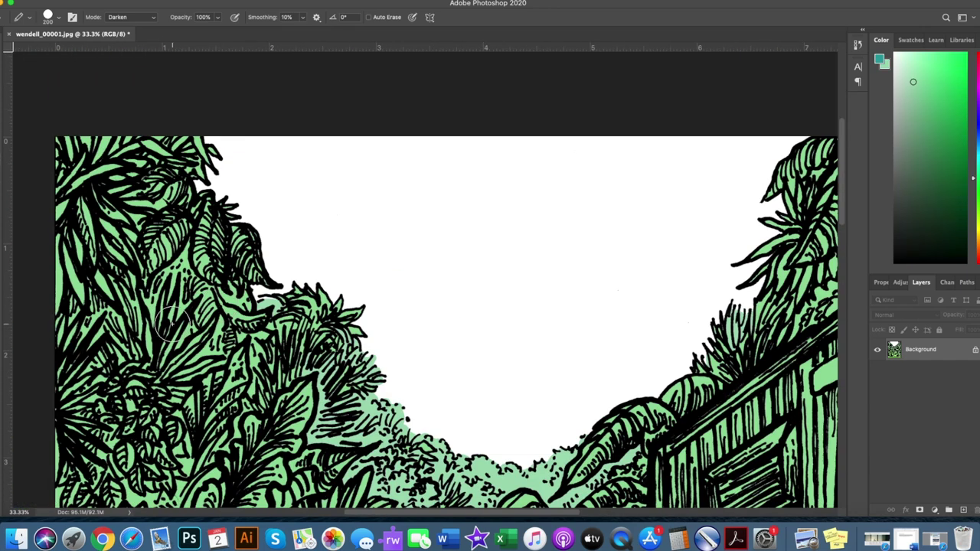
{"action": "key", "text": "4"}
{"action": "key", "text": "8"}
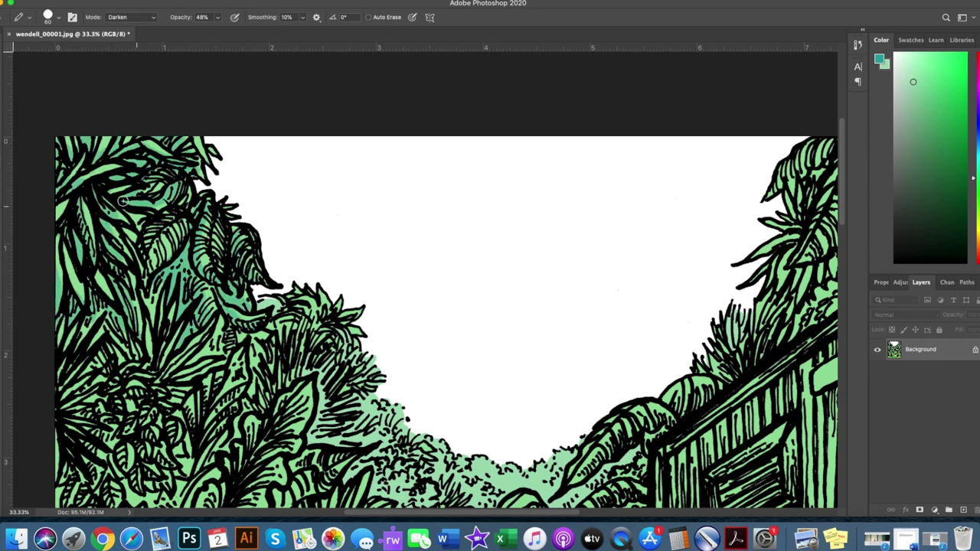
- Shade the upper-left foliage with darker teal
{"action": "scroll", "coordinate": [144, 330], "scroll_direction": "down", "scroll_amount": 1}
{"action": "scroll", "coordinate": [138, 353], "scroll_direction": "down", "scroll_amount": 2}
{"action": "scroll", "coordinate": [138, 352], "scroll_direction": "left", "scroll_amount": 1}
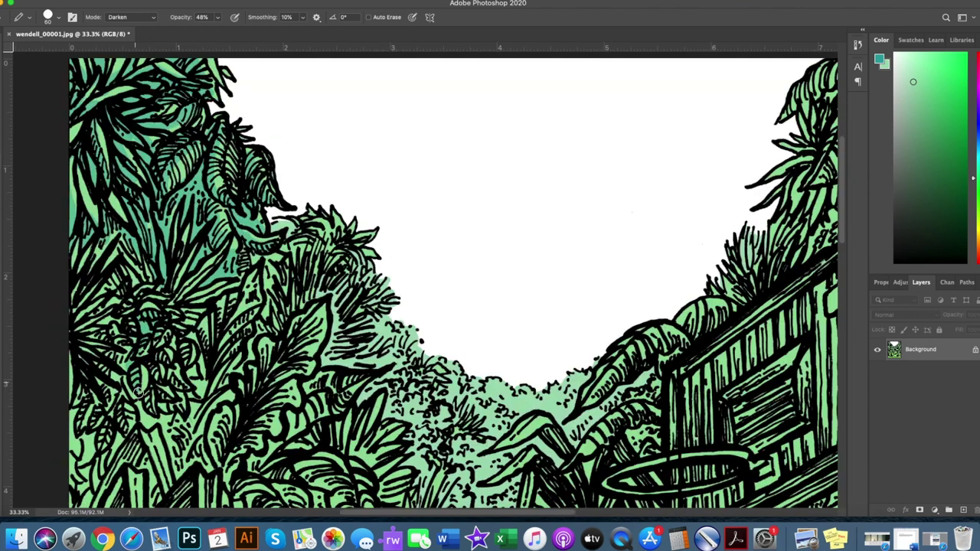
{"action": "left_click_drag", "start_coordinate": [168, 440], "coordinate": [169, 427]}
{"action": "left_click_drag", "start_coordinate": [225, 379], "coordinate": [235, 356]}
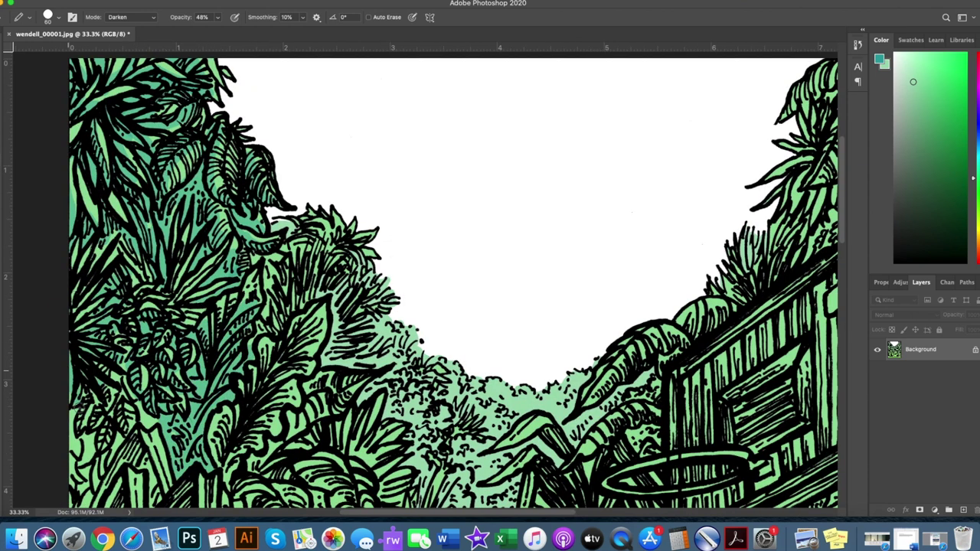
{"action": "scroll", "coordinate": [67, 371], "scroll_direction": "down", "scroll_amount": 3}
{"action": "scroll", "coordinate": [109, 425], "scroll_direction": "down", "scroll_amount": 2}
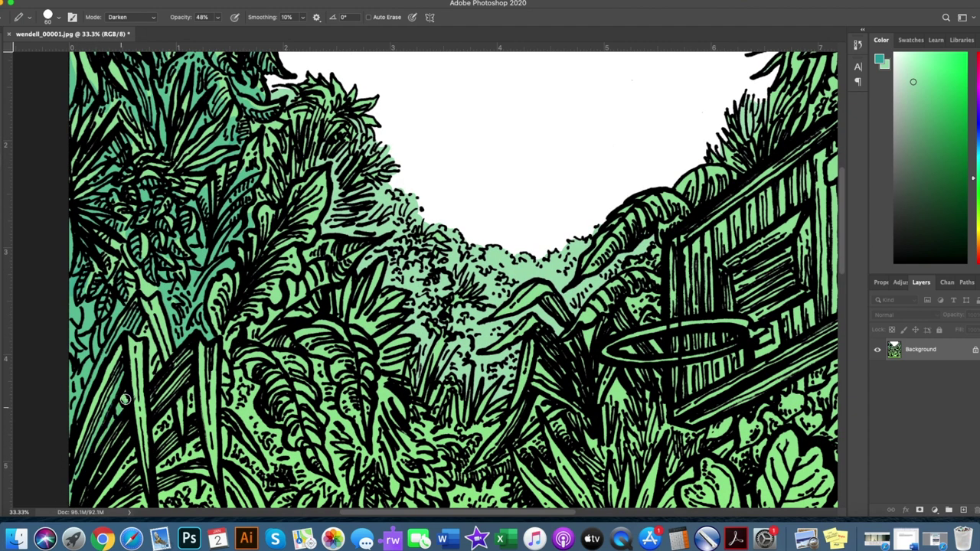
{"action": "scroll", "coordinate": [232, 293], "scroll_direction": "down", "scroll_amount": 2}
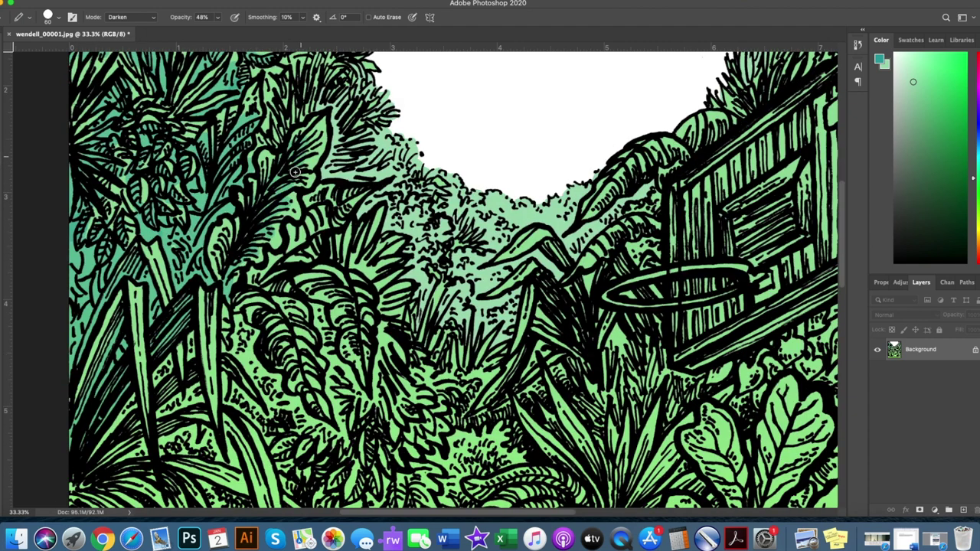
{"action": "scroll", "coordinate": [303, 141], "scroll_direction": "down", "scroll_amount": 1}
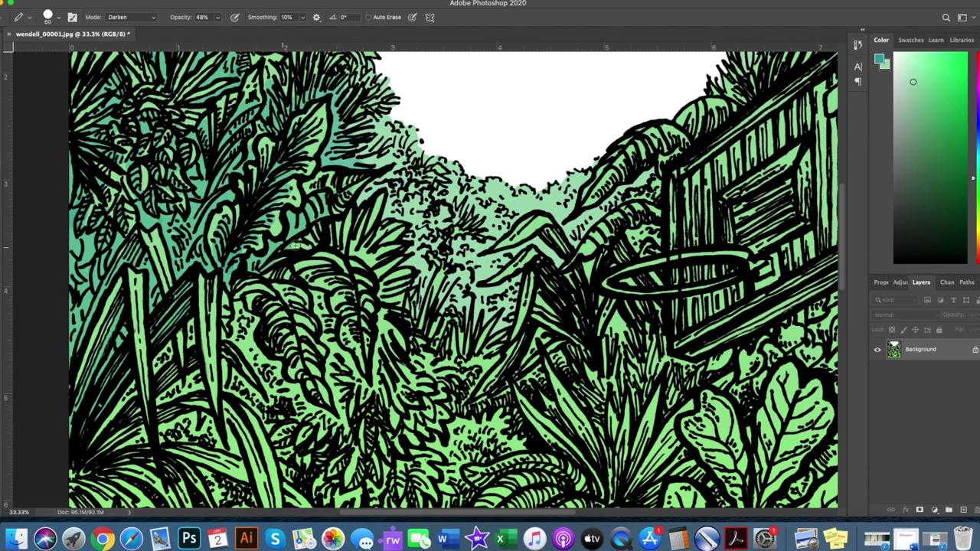
- Shade the mid-canvas and lower-middle foliage below the hoop darker teal
{"action": "left_click_drag", "start_coordinate": [374, 264], "coordinate": [428, 221]}
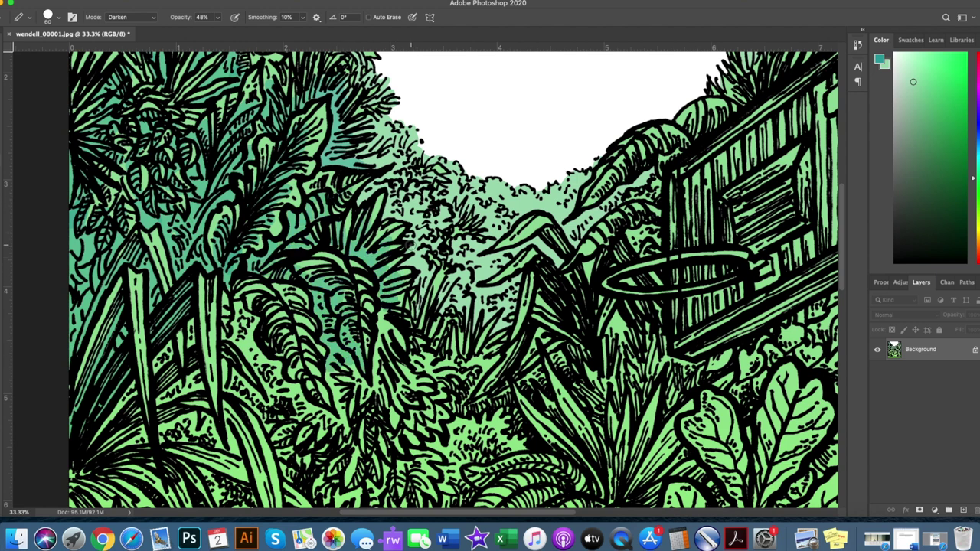
{"action": "left_click_drag", "start_coordinate": [440, 254], "coordinate": [511, 292]}
{"action": "mouse_move", "coordinate": [444, 423]}
{"action": "left_mouse_down"}
{"action": "mouse_move", "coordinate": [387, 414]}
{"action": "mouse_move", "coordinate": [261, 365]}
{"action": "left_mouse_up"}
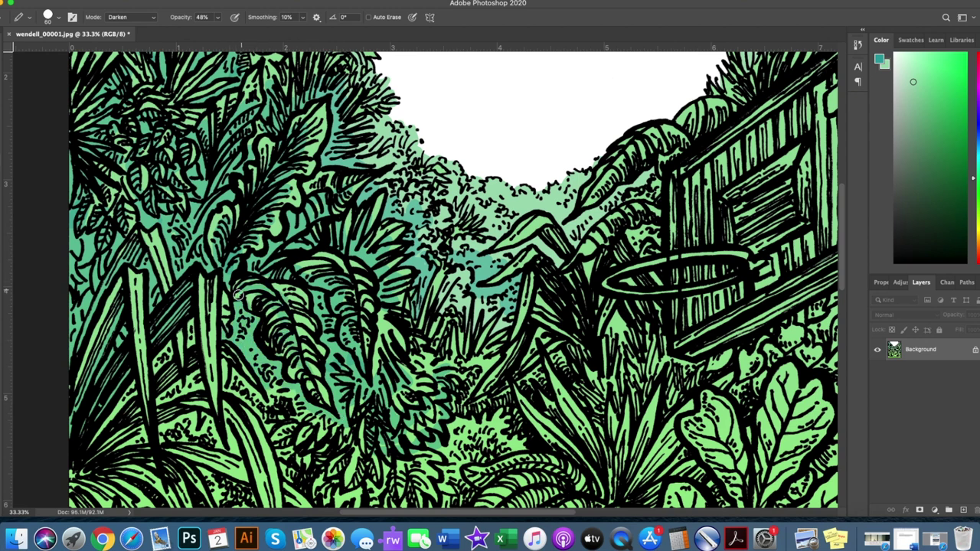
{"action": "scroll", "coordinate": [187, 272], "scroll_direction": "down", "scroll_amount": 3}
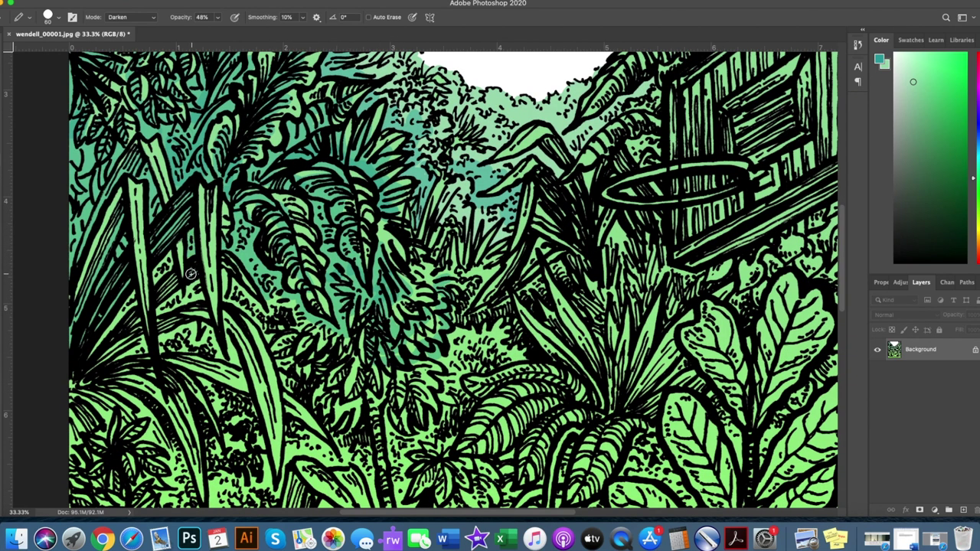
- Add teal shading to the lower-left foliage and leaves
{"action": "left_click_drag", "start_coordinate": [149, 388], "coordinate": [227, 430]}
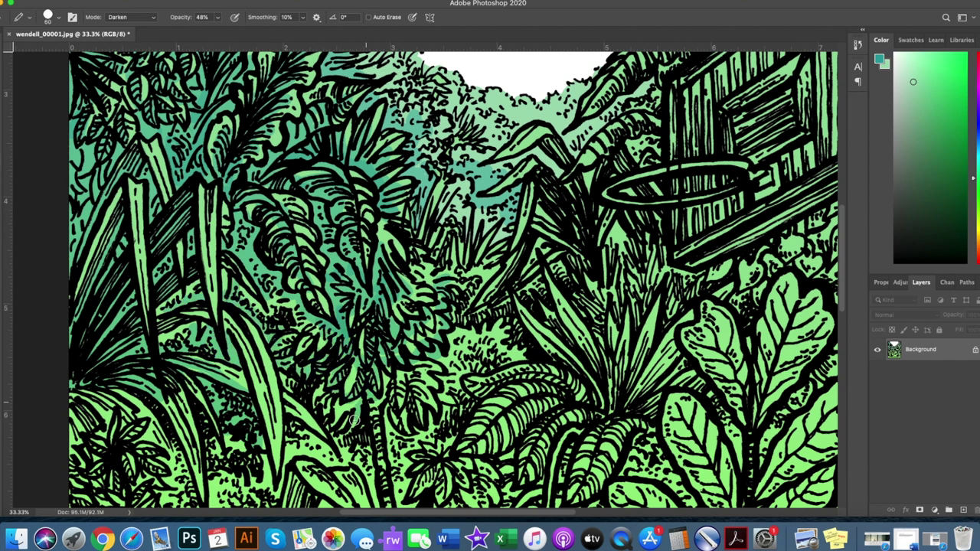
{"action": "scroll", "coordinate": [354, 418], "scroll_direction": "down", "scroll_amount": 2}
{"action": "scroll", "coordinate": [313, 402], "scroll_direction": "down", "scroll_amount": 2}
{"action": "scroll", "coordinate": [94, 330], "scroll_direction": "down", "scroll_amount": 1}
{"action": "mouse_move", "coordinate": [127, 282]}
{"action": "left_mouse_down"}
{"action": "mouse_move", "coordinate": [184, 379]}
{"action": "mouse_move", "coordinate": [253, 381]}
{"action": "left_mouse_up"}
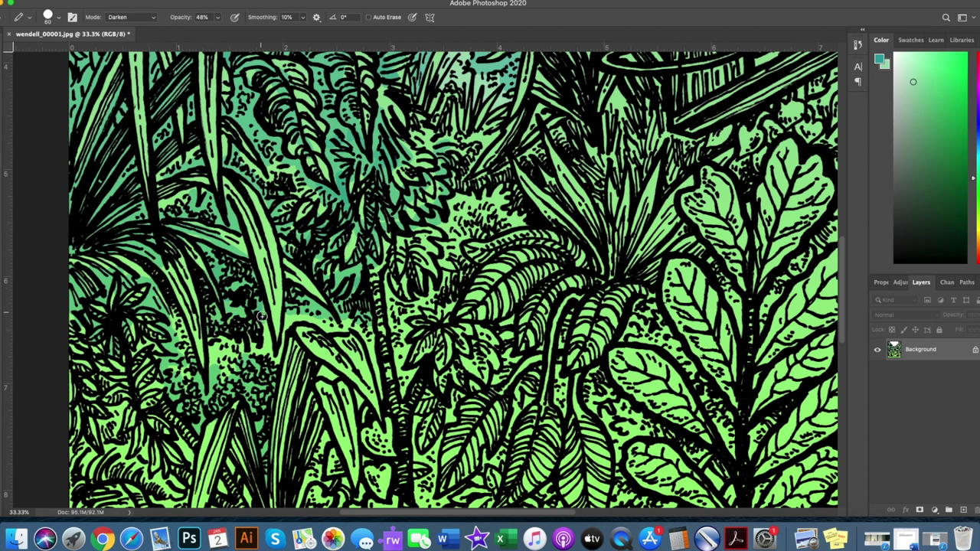
{"action": "scroll", "coordinate": [261, 316], "scroll_direction": "down", "scroll_amount": 1}
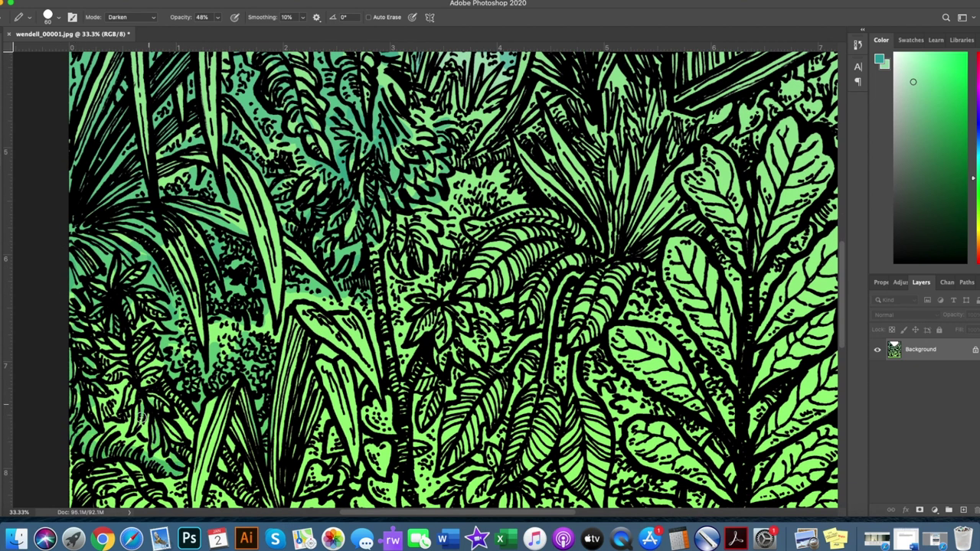
{"action": "scroll", "coordinate": [187, 434], "scroll_direction": "down", "scroll_amount": 2}
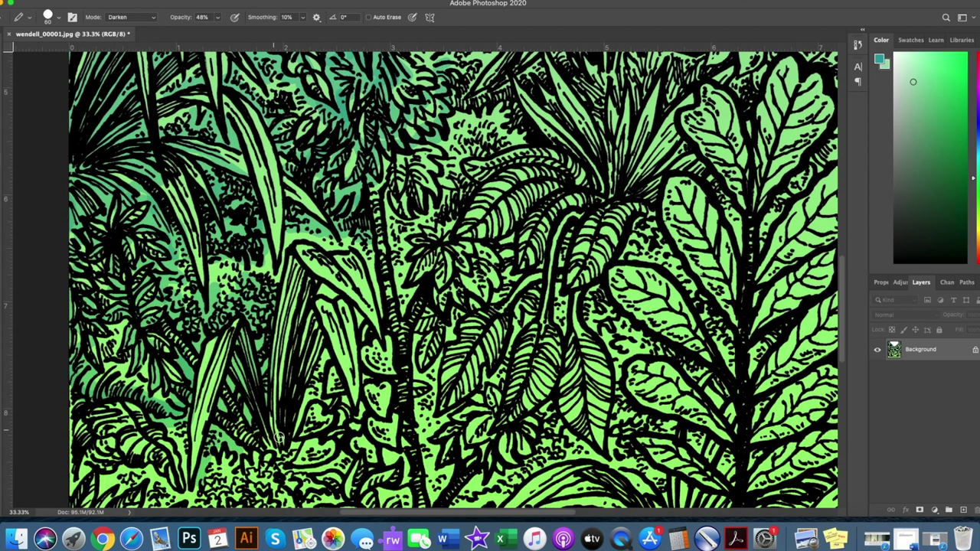
- Shade the tall leaf blades and lower-middle leaves with teal
{"action": "left_click_drag", "start_coordinate": [260, 419], "coordinate": [388, 322]}
{"action": "left_click_drag", "start_coordinate": [333, 425], "coordinate": [356, 282]}
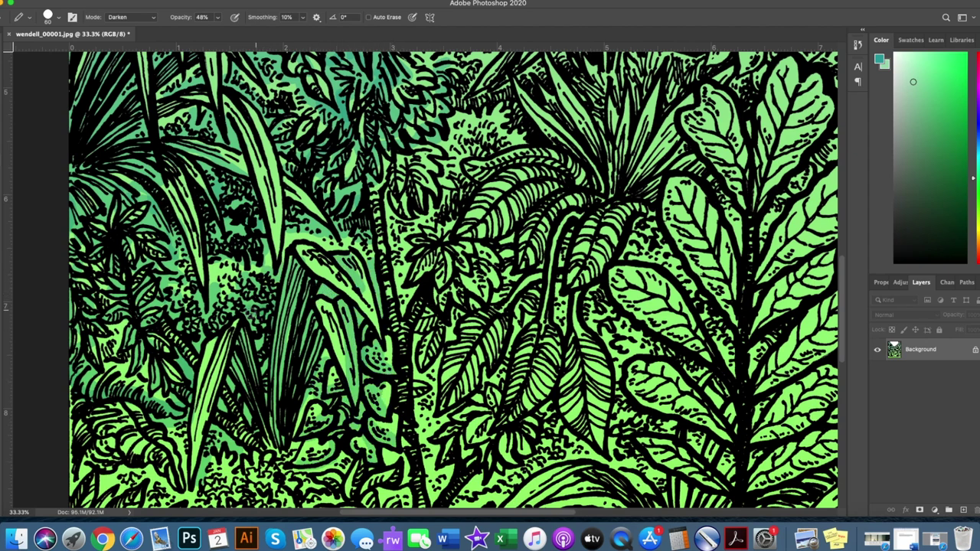
{"action": "scroll", "coordinate": [123, 310], "scroll_direction": "down", "scroll_amount": 2}
{"action": "scroll", "coordinate": [84, 202], "scroll_direction": "up", "scroll_amount": 2}
{"action": "scroll", "coordinate": [229, 230], "scroll_direction": "up", "scroll_amount": 5}
{"action": "scroll", "coordinate": [344, 252], "scroll_direction": "down", "scroll_amount": 1}
{"action": "scroll", "coordinate": [401, 264], "scroll_direction": "down", "scroll_amount": 3}
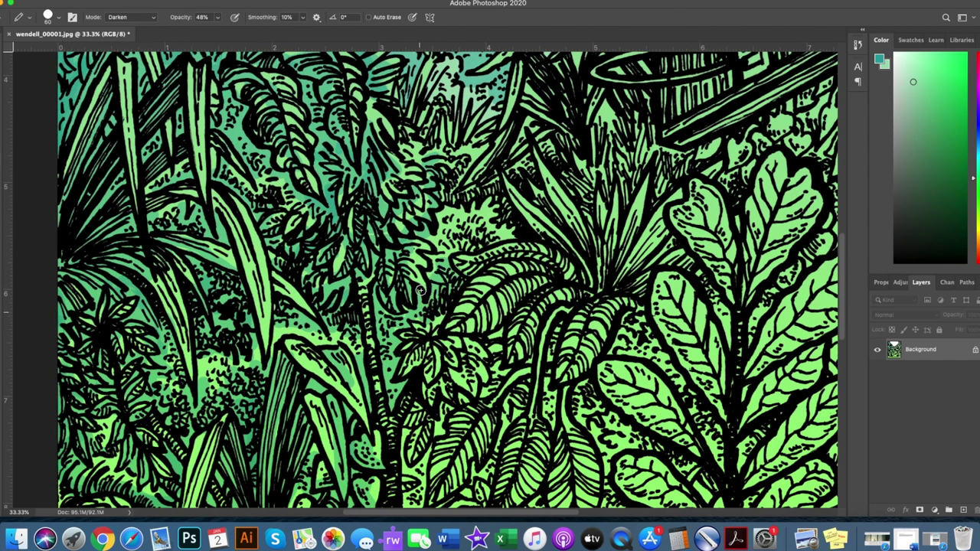
- Shade the central and right-hand foliage darker teal
{"action": "scroll", "coordinate": [444, 275], "scroll_direction": "up", "scroll_amount": 2}
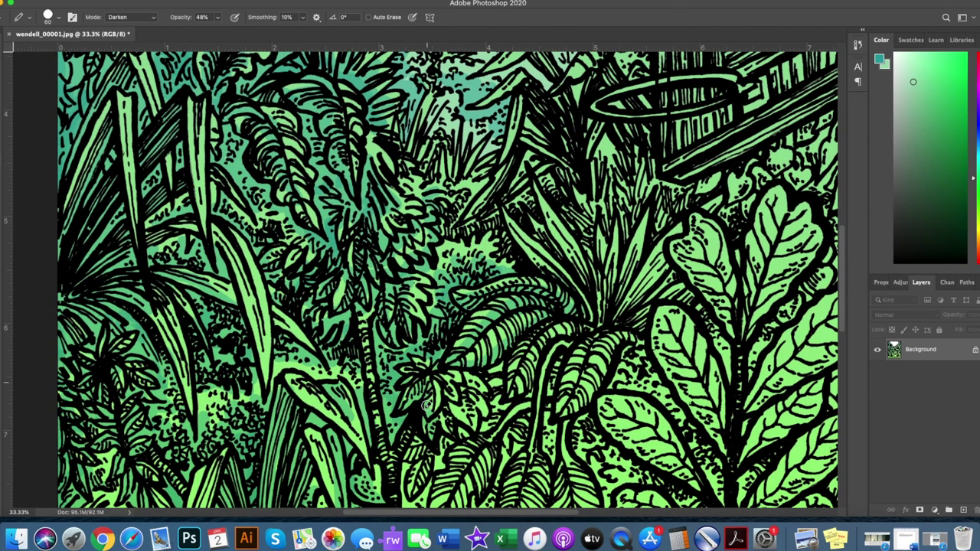
{"action": "scroll", "coordinate": [573, 331], "scroll_direction": "down", "scroll_amount": 7}
{"action": "mouse_move", "coordinate": [573, 330]}
{"action": "left_mouse_down"}
{"action": "mouse_move", "coordinate": [549, 387]}
{"action": "mouse_move", "coordinate": [494, 288]}
{"action": "mouse_move", "coordinate": [543, 245]}
{"action": "left_mouse_up"}
{"action": "scroll", "coordinate": [494, 268], "scroll_direction": "up", "scroll_amount": 4}
{"action": "scroll", "coordinate": [494, 268], "scroll_direction": "right", "scroll_amount": 5}
{"action": "mouse_move", "coordinate": [494, 268]}
{"action": "left_mouse_down"}
{"action": "mouse_move", "coordinate": [551, 306]}
{"action": "mouse_move", "coordinate": [494, 356]}
{"action": "mouse_move", "coordinate": [513, 406]}
{"action": "left_mouse_up"}
{"action": "scroll", "coordinate": [512, 383], "scroll_direction": "down", "scroll_amount": 5}
{"action": "left_click_drag", "start_coordinate": [529, 352], "coordinate": [548, 429]}
- Darken the foliage above the log and across the lower left with teal
{"action": "scroll", "coordinate": [600, 314], "scroll_direction": "down", "scroll_amount": 5}
{"action": "scroll", "coordinate": [599, 314], "scroll_direction": "left", "scroll_amount": 4}
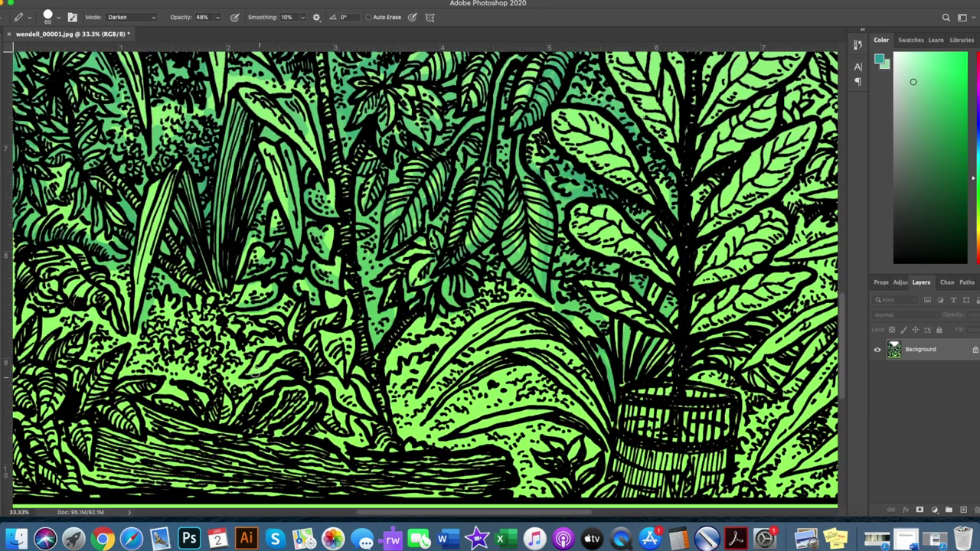
{"action": "mouse_move", "coordinate": [359, 357]}
{"action": "left_mouse_down"}
{"action": "mouse_move", "coordinate": [222, 344]}
{"action": "mouse_move", "coordinate": [281, 304]}
{"action": "left_mouse_up"}
{"action": "left_click_drag", "start_coordinate": [245, 383], "coordinate": [153, 390]}
{"action": "scroll", "coordinate": [153, 367], "scroll_direction": "left", "scroll_amount": 5}
{"action": "left_click_drag", "start_coordinate": [130, 321], "coordinate": [245, 358]}
{"action": "mouse_move", "coordinate": [229, 291]}
{"action": "left_mouse_down"}
{"action": "mouse_move", "coordinate": [196, 354]}
{"action": "mouse_move", "coordinate": [123, 236]}
{"action": "left_mouse_up"}
{"action": "mouse_move", "coordinate": [210, 406]}
{"action": "left_mouse_down"}
{"action": "mouse_move", "coordinate": [157, 467]}
{"action": "mouse_move", "coordinate": [127, 352]}
{"action": "left_mouse_up"}
{"action": "scroll", "coordinate": [199, 383], "scroll_direction": "down", "scroll_amount": 3}
- Shade the central foliage near the barrel planter with small teal strokes
{"action": "mouse_move", "coordinate": [349, 337]}
{"action": "left_mouse_down"}
{"action": "mouse_move", "coordinate": [451, 371]}
{"action": "mouse_move", "coordinate": [360, 306]}
{"action": "mouse_move", "coordinate": [333, 349]}
{"action": "mouse_move", "coordinate": [428, 406]}
{"action": "mouse_move", "coordinate": [521, 413]}
{"action": "mouse_move", "coordinate": [413, 336]}
{"action": "mouse_move", "coordinate": [383, 391]}
{"action": "mouse_move", "coordinate": [367, 367]}
{"action": "left_mouse_up"}
{"action": "scroll", "coordinate": [336, 344], "scroll_direction": "right", "scroll_amount": 5}
{"action": "mouse_move", "coordinate": [459, 375]}
{"action": "left_mouse_down"}
{"action": "mouse_move", "coordinate": [473, 307]}
{"action": "mouse_move", "coordinate": [429, 283]}
{"action": "mouse_move", "coordinate": [367, 360]}
{"action": "mouse_move", "coordinate": [459, 268]}
{"action": "mouse_move", "coordinate": [534, 282]}
{"action": "left_mouse_up"}
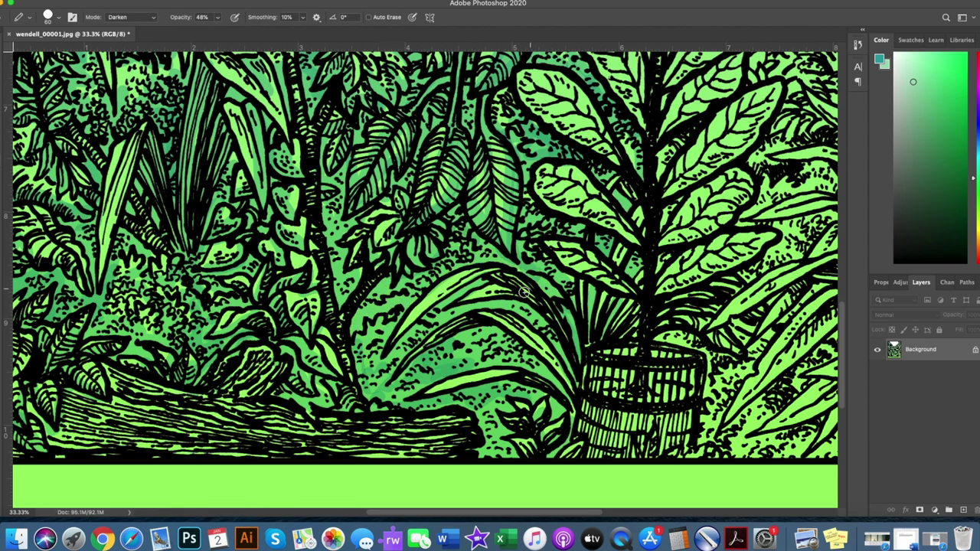
{"action": "scroll", "coordinate": [534, 282], "scroll_direction": "right", "scroll_amount": 8}
{"action": "mouse_move", "coordinate": [482, 379]}
{"action": "left_mouse_down"}
{"action": "mouse_move", "coordinate": [421, 444]}
{"action": "mouse_move", "coordinate": [406, 436]}
{"action": "left_mouse_up"}
{"action": "scroll", "coordinate": [434, 287], "scroll_direction": "up", "scroll_amount": 3}
- Add faint darker green across the central foliage and right of the hoop
{"action": "scroll", "coordinate": [434, 287], "scroll_direction": "up", "scroll_amount": 5}
{"action": "scroll", "coordinate": [434, 288], "scroll_direction": "up", "scroll_amount": 5}
{"action": "scroll", "coordinate": [434, 288], "scroll_direction": "left", "scroll_amount": 3}
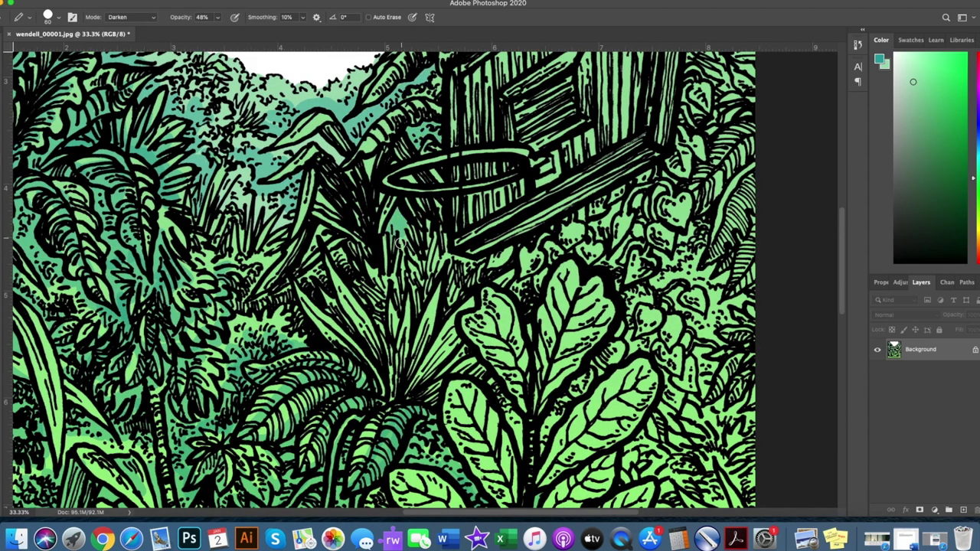
{"action": "mouse_move", "coordinate": [317, 264]}
{"action": "left_mouse_down"}
{"action": "mouse_move", "coordinate": [348, 329]}
{"action": "mouse_move", "coordinate": [421, 360]}
{"action": "mouse_move", "coordinate": [464, 342]}
{"action": "left_mouse_up"}
{"action": "left_click_drag", "start_coordinate": [537, 282], "coordinate": [512, 261]}
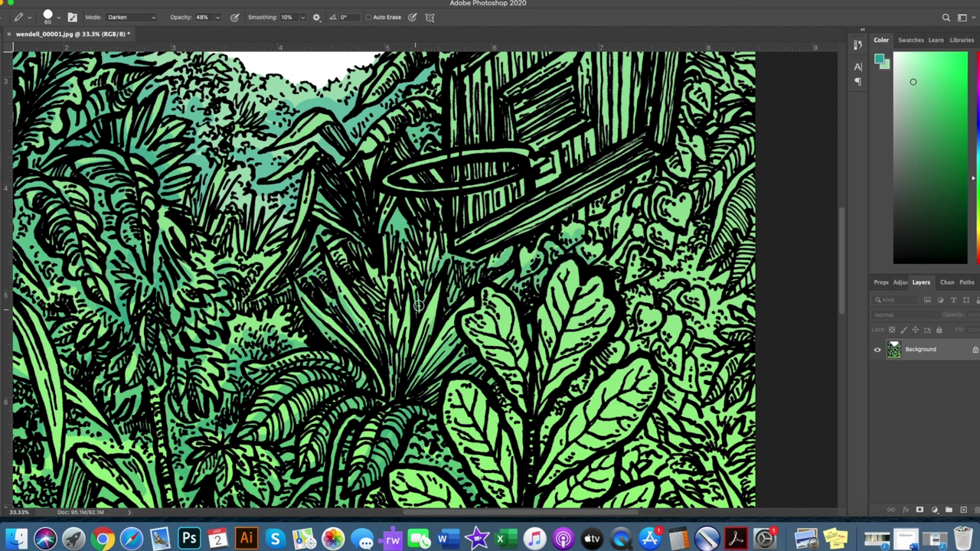
- Shade the right-hand foliage below the backboard darker green
{"action": "scroll", "coordinate": [414, 306], "scroll_direction": "up", "scroll_amount": 3}
{"action": "scroll", "coordinate": [414, 306], "scroll_direction": "up", "scroll_amount": 3}
{"action": "scroll", "coordinate": [406, 308], "scroll_direction": "right", "scroll_amount": 2}
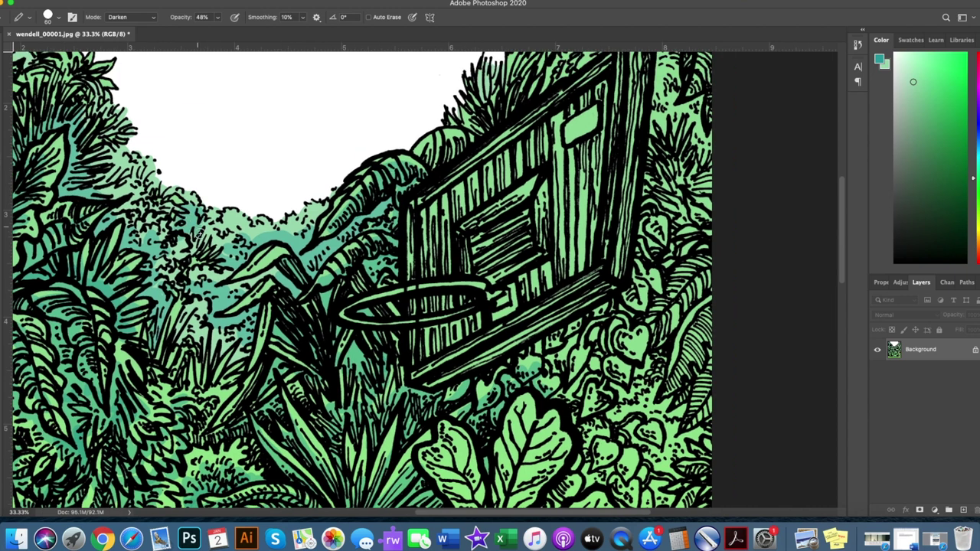
{"action": "scroll", "coordinate": [153, 214], "scroll_direction": "up", "scroll_amount": 1}
{"action": "scroll", "coordinate": [214, 406], "scroll_direction": "right", "scroll_amount": 3}
{"action": "scroll", "coordinate": [215, 406], "scroll_direction": "up", "scroll_amount": 1}
{"action": "mouse_move", "coordinate": [487, 102]}
{"action": "left_mouse_down"}
{"action": "mouse_move", "coordinate": [522, 251]}
{"action": "mouse_move", "coordinate": [562, 218]}
{"action": "mouse_move", "coordinate": [502, 375]}
{"action": "mouse_move", "coordinate": [430, 458]}
{"action": "left_mouse_up"}
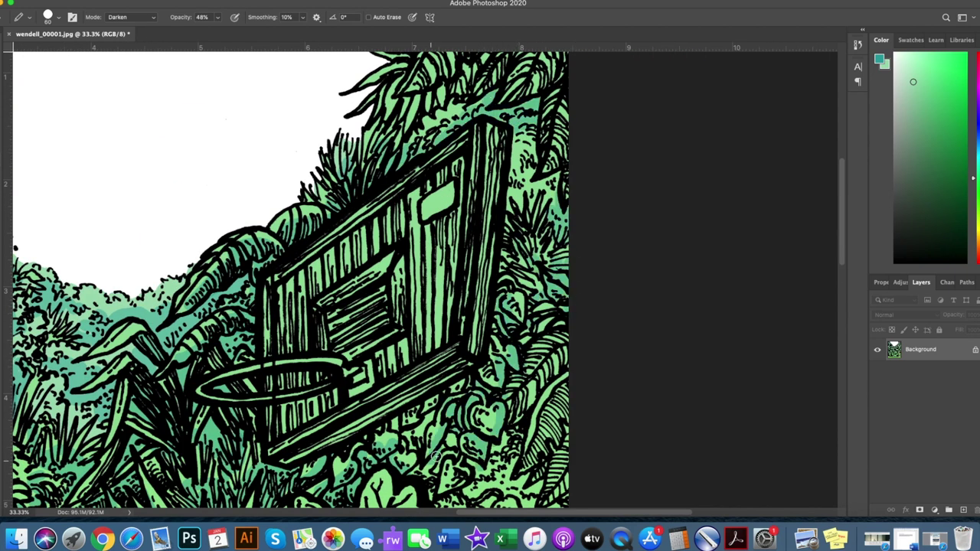
{"action": "scroll", "coordinate": [413, 405], "scroll_direction": "down", "scroll_amount": 3}
{"action": "left_click_drag", "start_coordinate": [507, 315], "coordinate": [523, 280]}
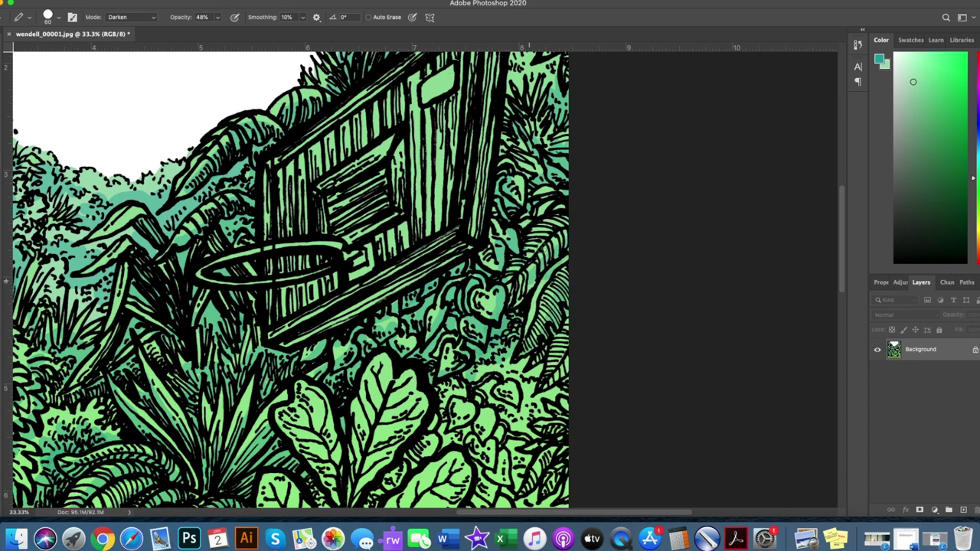
- Darken foliage patches in the upper right, lower right and near the hoop
{"action": "scroll", "coordinate": [536, 214], "scroll_direction": "up", "scroll_amount": 5}
{"action": "scroll", "coordinate": [547, 260], "scroll_direction": "up", "scroll_amount": 2}
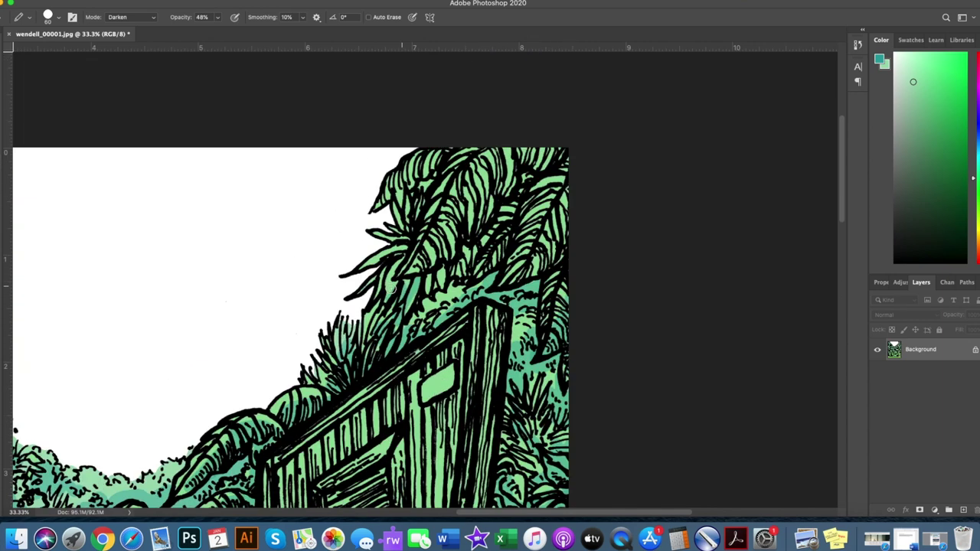
{"action": "mouse_move", "coordinate": [405, 322]}
{"action": "left_mouse_down"}
{"action": "mouse_move", "coordinate": [546, 205]}
{"action": "mouse_move", "coordinate": [431, 256]}
{"action": "mouse_move", "coordinate": [467, 153]}
{"action": "mouse_move", "coordinate": [473, 198]}
{"action": "left_mouse_up"}
{"action": "scroll", "coordinate": [473, 291], "scroll_direction": "down", "scroll_amount": 4}
{"action": "scroll", "coordinate": [473, 290], "scroll_direction": "down", "scroll_amount": 3}
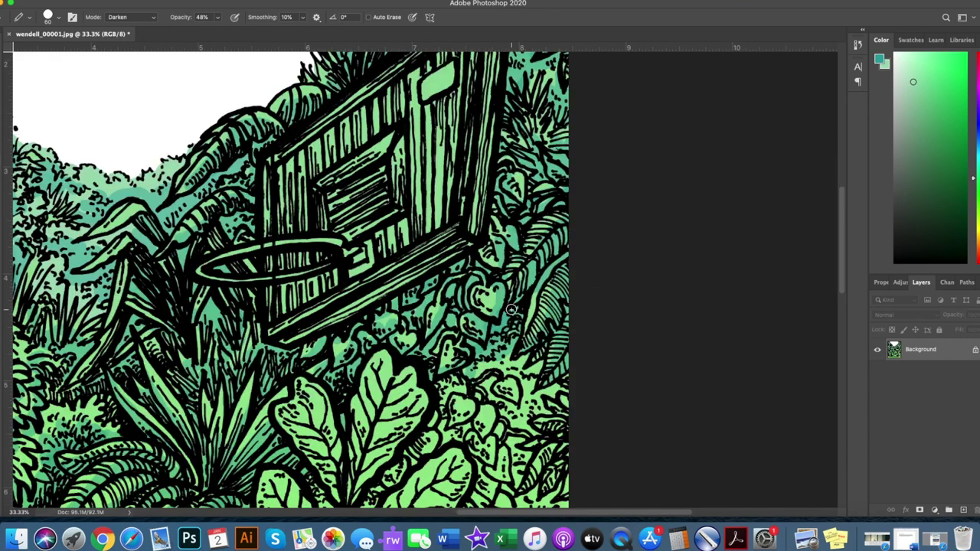
{"action": "scroll", "coordinate": [473, 290], "scroll_direction": "down", "scroll_amount": 3}
{"action": "mouse_move", "coordinate": [473, 290]}
{"action": "left_mouse_down"}
{"action": "mouse_move", "coordinate": [497, 414]}
{"action": "mouse_move", "coordinate": [535, 337]}
{"action": "mouse_move", "coordinate": [501, 393]}
{"action": "mouse_move", "coordinate": [547, 413]}
{"action": "mouse_move", "coordinate": [536, 452]}
{"action": "left_mouse_up"}
{"action": "scroll", "coordinate": [536, 452], "scroll_direction": "up", "scroll_amount": 2}
{"action": "mouse_move", "coordinate": [528, 322]}
{"action": "left_mouse_down"}
{"action": "mouse_move", "coordinate": [497, 352]}
{"action": "mouse_move", "coordinate": [541, 346]}
{"action": "left_mouse_up"}
{"action": "left_click_drag", "start_coordinate": [564, 400], "coordinate": [528, 341]}
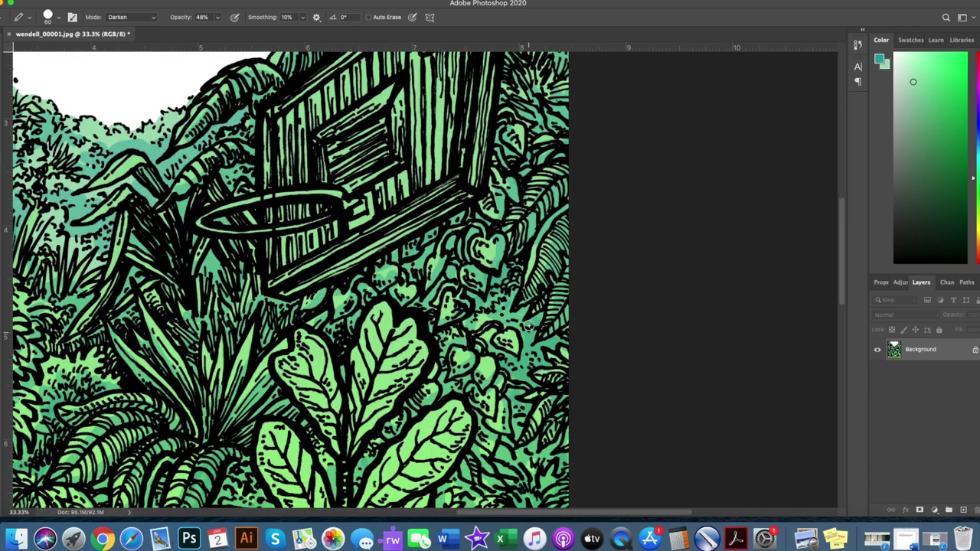
- Darken the foliage around the potted plant, then view the whole image
{"action": "scroll", "coordinate": [528, 340], "scroll_direction": "down", "scroll_amount": 6}
{"action": "mouse_move", "coordinate": [460, 290]}
{"action": "left_mouse_down"}
{"action": "mouse_move", "coordinate": [535, 283]}
{"action": "mouse_move", "coordinate": [521, 321]}
{"action": "mouse_move", "coordinate": [574, 355]}
{"action": "mouse_move", "coordinate": [459, 402]}
{"action": "mouse_move", "coordinate": [513, 356]}
{"action": "mouse_move", "coordinate": [503, 371]}
{"action": "mouse_move", "coordinate": [551, 337]}
{"action": "mouse_move", "coordinate": [568, 387]}
{"action": "mouse_move", "coordinate": [459, 452]}
{"action": "mouse_move", "coordinate": [535, 440]}
{"action": "mouse_move", "coordinate": [398, 398]}
{"action": "mouse_move", "coordinate": [434, 366]}
{"action": "mouse_move", "coordinate": [398, 306]}
{"action": "left_mouse_up"}
{"action": "scroll", "coordinate": [505, 367], "scroll_direction": "down", "scroll_amount": 1}
{"action": "scroll", "coordinate": [503, 370], "scroll_direction": "down", "scroll_amount": 1}
{"action": "scroll", "coordinate": [503, 371], "scroll_direction": "down", "scroll_amount": 1}
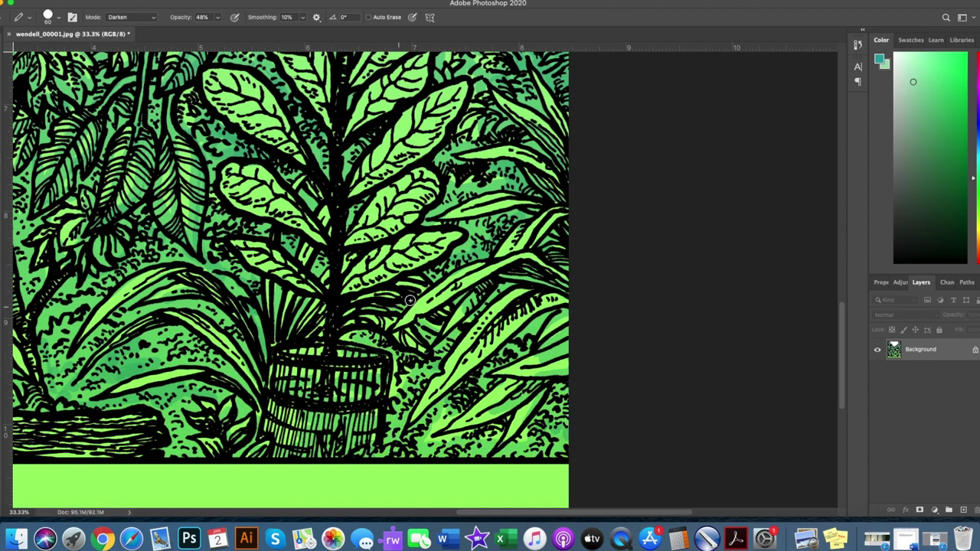
{"action": "mouse_move", "coordinate": [491, 434]}
{"action": "left_mouse_down"}
{"action": "mouse_move", "coordinate": [551, 398]}
{"action": "mouse_move", "coordinate": [444, 421]}
{"action": "left_mouse_up"}
{"action": "key", "text": "super+0"}
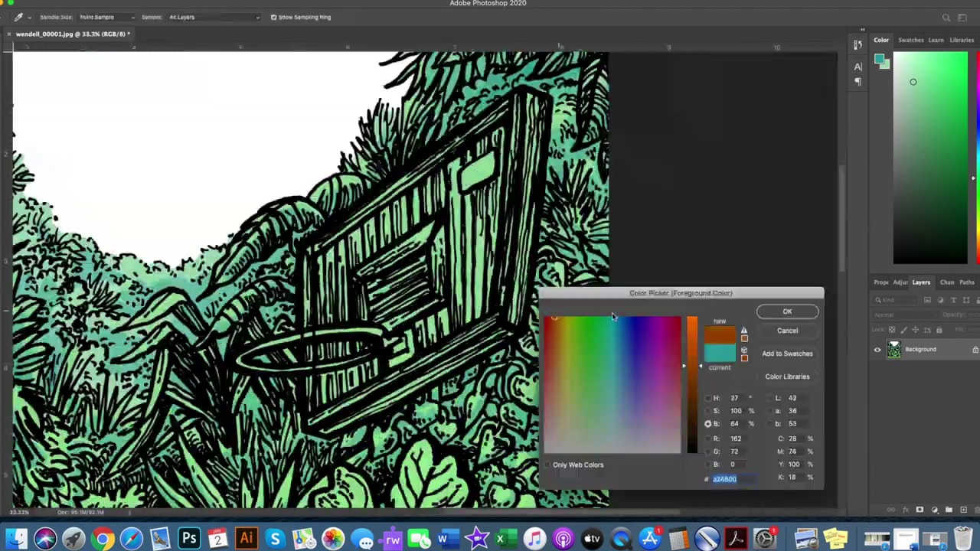
- Fill the hoop ring orange and the backboard plate yellow, then pick a brown shade
{"action": "left_click", "coordinate": [396, 346]}
{"action": "left_click", "coordinate": [369, 361]}
{"action": "left_click", "coordinate": [880, 58]}
{"action": "left_click_drag", "start_coordinate": [693, 421], "coordinate": [693, 337]}
{"action": "key", "text": "Return"}
- Adjust the brown and bucket-fill the backboard slats and inner area with it
{"action": "left_click", "coordinate": [476, 170]}
{"action": "left_click", "coordinate": [879, 59]}
{"action": "left_click_drag", "start_coordinate": [692, 394], "coordinate": [692, 429]}
{"action": "left_click", "coordinate": [786, 311]}
{"action": "left_click", "coordinate": [475, 253]}
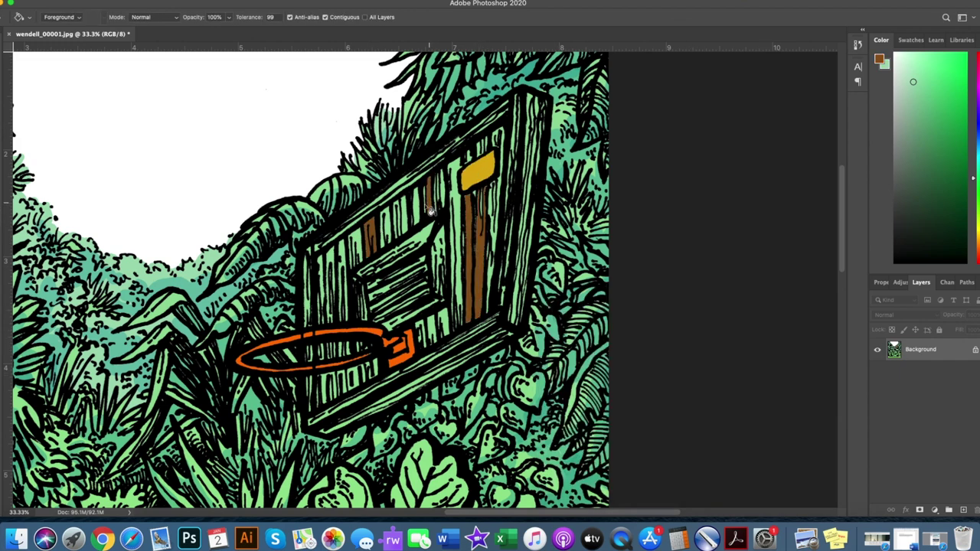
{"action": "left_click", "coordinate": [348, 276]}
{"action": "left_click", "coordinate": [337, 283]}
{"action": "left_click", "coordinate": [444, 321]}
{"action": "left_click", "coordinate": [398, 260]}
- Brush brown onto the narrow lower, centre and right backboard slats
{"action": "key", "text": "b"}
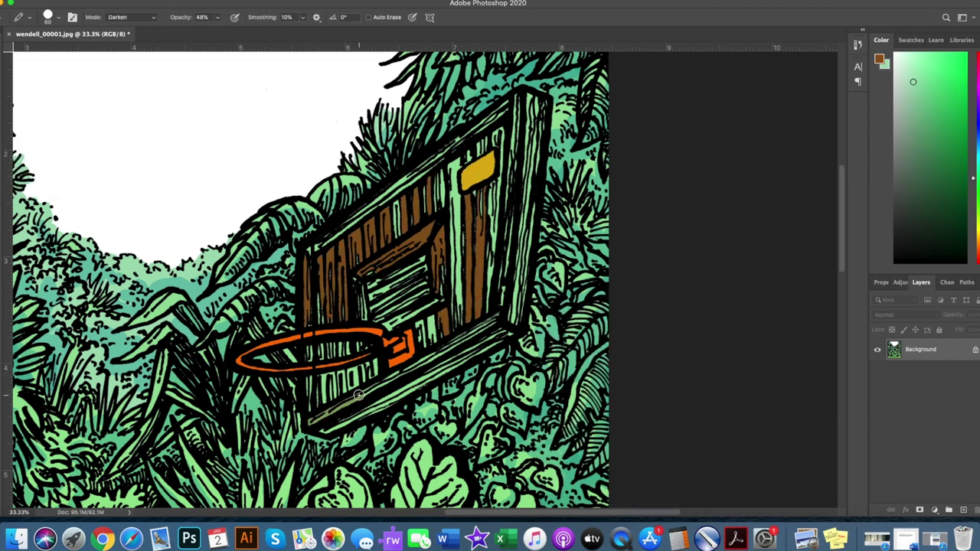
{"action": "mouse_move", "coordinate": [322, 379]}
{"action": "left_mouse_down"}
{"action": "mouse_move", "coordinate": [366, 372]}
{"action": "mouse_move", "coordinate": [417, 321]}
{"action": "left_mouse_up"}
{"action": "left_click_drag", "start_coordinate": [417, 88], "coordinate": [84, 314]}
{"action": "key", "text": "ctrl+z"}
{"action": "mouse_move", "coordinate": [314, 248]}
{"action": "left_mouse_down"}
{"action": "mouse_move", "coordinate": [519, 95]}
{"action": "mouse_move", "coordinate": [364, 348]}
{"action": "left_mouse_up"}
{"action": "mouse_move", "coordinate": [448, 164]}
{"action": "left_mouse_down"}
{"action": "mouse_move", "coordinate": [436, 280]}
{"action": "mouse_move", "coordinate": [489, 310]}
{"action": "mouse_move", "coordinate": [500, 138]}
{"action": "mouse_move", "coordinate": [453, 178]}
{"action": "left_mouse_up"}
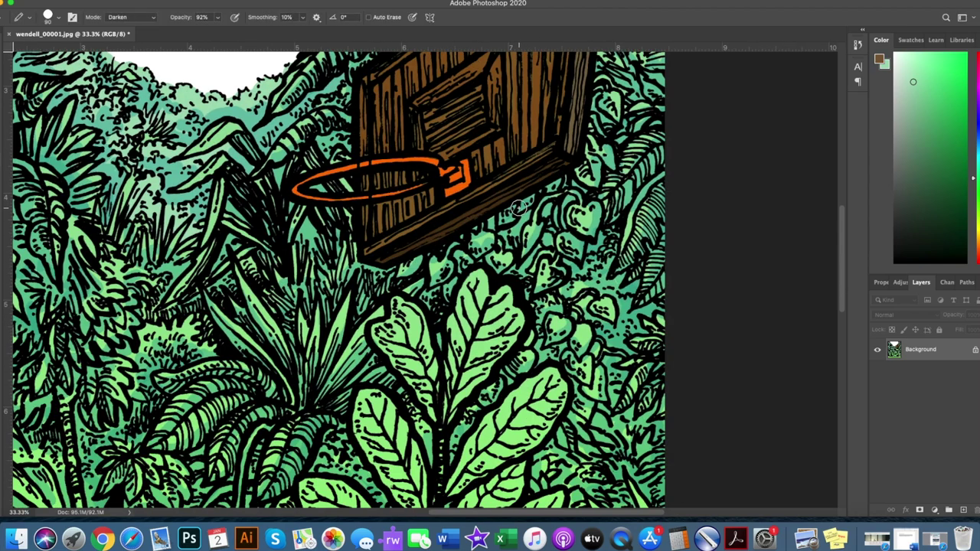
- Paint a tree trunk brown with the Darken-mode Pencil
{"action": "scroll", "coordinate": [518, 208], "scroll_direction": "down", "scroll_amount": 4}
{"action": "scroll", "coordinate": [459, 345], "scroll_direction": "down", "scroll_amount": 3}
{"action": "scroll", "coordinate": [444, 475], "scroll_direction": "down", "scroll_amount": 3}
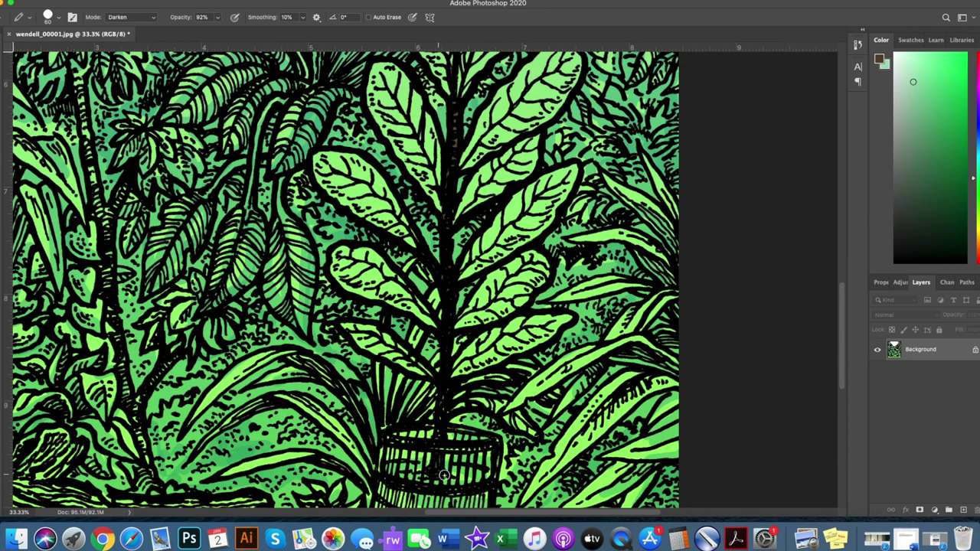
{"action": "scroll", "coordinate": [447, 301], "scroll_direction": "left", "scroll_amount": 4}
{"action": "scroll", "coordinate": [269, 439], "scroll_direction": "down", "scroll_amount": 1}
{"action": "scroll", "coordinate": [251, 345], "scroll_direction": "up", "scroll_amount": 1}
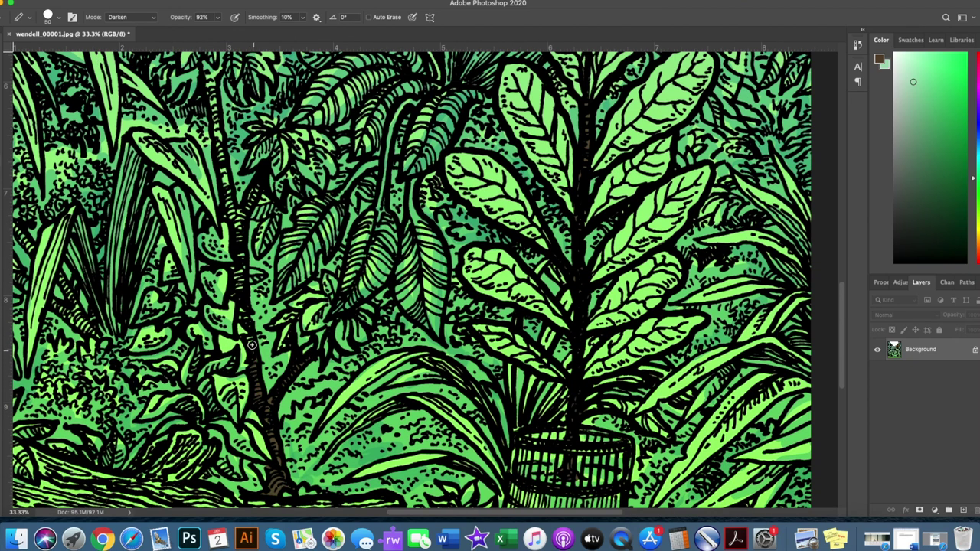
{"action": "scroll", "coordinate": [241, 290], "scroll_direction": "up", "scroll_amount": 3}
{"action": "scroll", "coordinate": [241, 291], "scroll_direction": "left", "scroll_amount": 3}
{"action": "left_click_drag", "start_coordinate": [302, 169], "coordinate": [316, 144]}
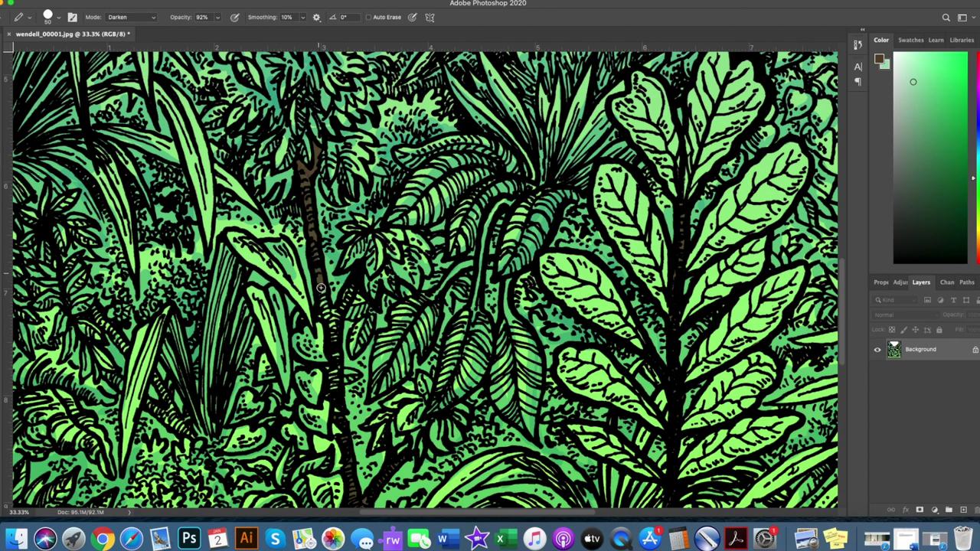
- Paint the fallen log at the bottom of the scene brown
{"action": "scroll", "coordinate": [336, 322], "scroll_direction": "down", "scroll_amount": 4}
{"action": "scroll", "coordinate": [336, 322], "scroll_direction": "left", "scroll_amount": 2}
{"action": "scroll", "coordinate": [178, 382], "scroll_direction": "down", "scroll_amount": 4}
{"action": "scroll", "coordinate": [178, 382], "scroll_direction": "left", "scroll_amount": 2}
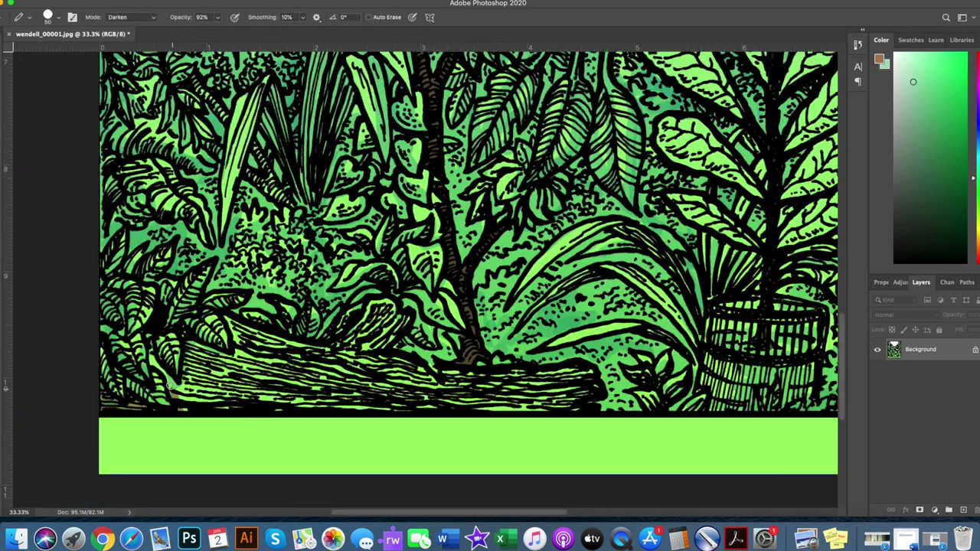
{"action": "mouse_move", "coordinate": [198, 370]}
{"action": "left_mouse_down"}
{"action": "mouse_move", "coordinate": [349, 336]}
{"action": "mouse_move", "coordinate": [444, 379]}
{"action": "mouse_move", "coordinate": [306, 401]}
{"action": "mouse_move", "coordinate": [231, 373]}
{"action": "mouse_move", "coordinate": [250, 369]}
{"action": "left_mouse_up"}
- Pan back up to the foliage and choose yellow as the paint colour
{"action": "scroll", "coordinate": [508, 411], "scroll_direction": "up", "scroll_amount": 2}
{"action": "scroll", "coordinate": [509, 411], "scroll_direction": "right", "scroll_amount": 3}
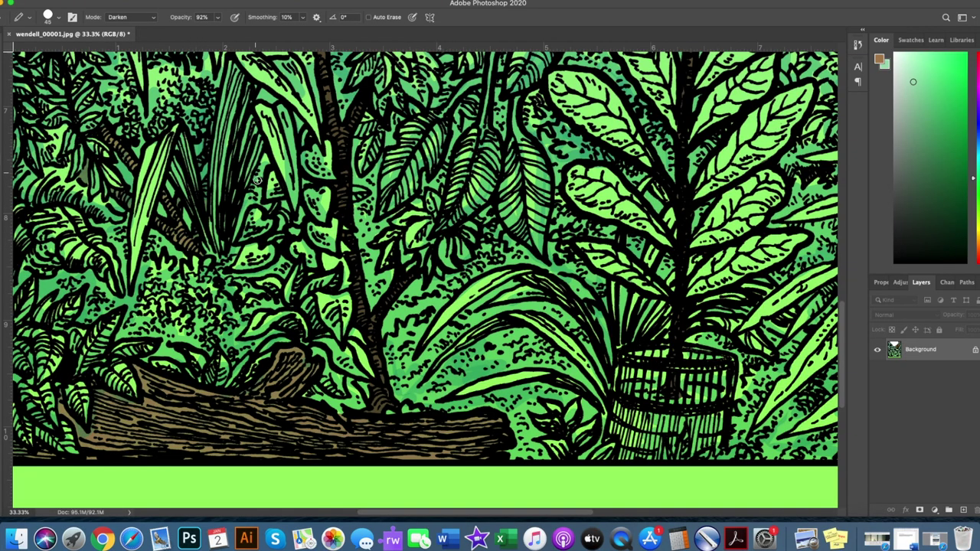
{"action": "scroll", "coordinate": [206, 180], "scroll_direction": "up", "scroll_amount": 4}
{"action": "scroll", "coordinate": [205, 180], "scroll_direction": "right", "scroll_amount": 4}
{"action": "scroll", "coordinate": [491, 127], "scroll_direction": "up", "scroll_amount": 5}
{"action": "scroll", "coordinate": [490, 127], "scroll_direction": "left", "scroll_amount": 3}
{"action": "left_click", "coordinate": [878, 58]}
- Confirm yellow and paint leaf highlights at 74% Pencil opacity
{"action": "left_click", "coordinate": [788, 311]}
{"action": "left_click_drag", "start_coordinate": [205, 269], "coordinate": [208, 290]}
{"action": "key", "text": "7"}
{"action": "key", "text": "4"}
{"action": "scroll", "coordinate": [211, 300], "scroll_direction": "down", "scroll_amount": 1}
{"action": "left_click_drag", "start_coordinate": [287, 230], "coordinate": [325, 153]}
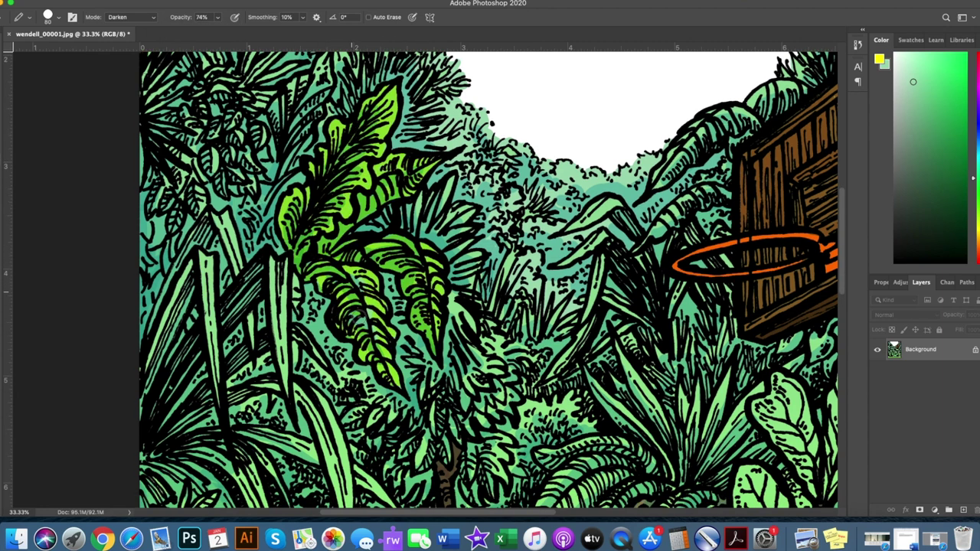
- Lower the Pencil opacity to 39% for softer highlights
{"action": "scroll", "coordinate": [263, 234], "scroll_direction": "up", "scroll_amount": 5}
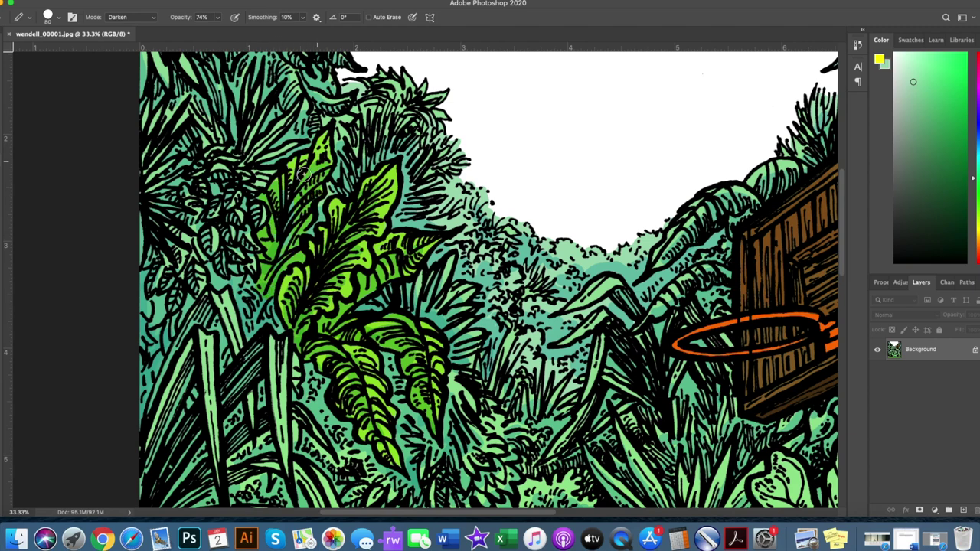
{"action": "scroll", "coordinate": [270, 254], "scroll_direction": "down", "scroll_amount": 1}
{"action": "scroll", "coordinate": [551, 318], "scroll_direction": "right", "scroll_amount": 5}
{"action": "scroll", "coordinate": [551, 318], "scroll_direction": "up", "scroll_amount": 2}
{"action": "key", "text": "3"}
{"action": "key", "text": "9"}
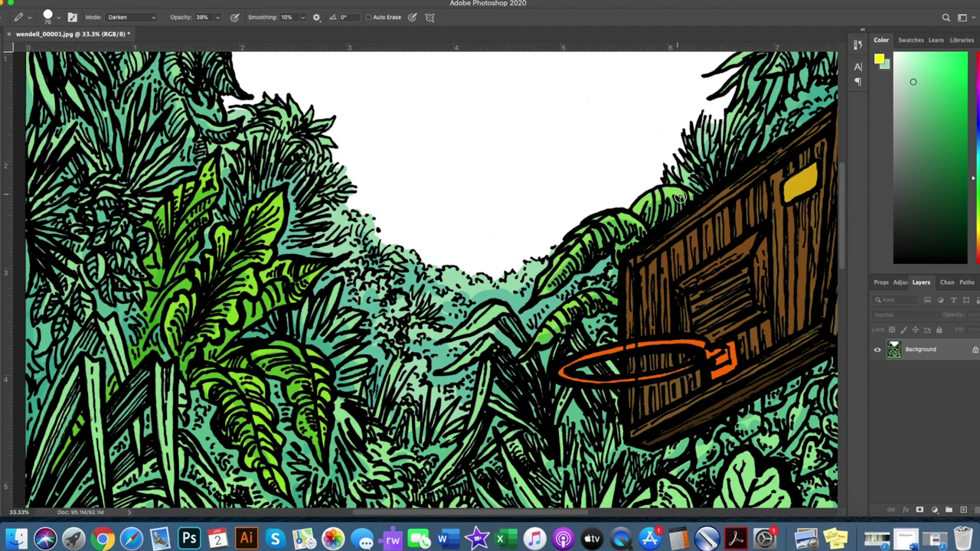
- Brighten a lower left leaf with a yellow-green highlight
{"action": "scroll", "coordinate": [679, 197], "scroll_direction": "right", "scroll_amount": 8}
{"action": "scroll", "coordinate": [678, 198], "scroll_direction": "up", "scroll_amount": 6}
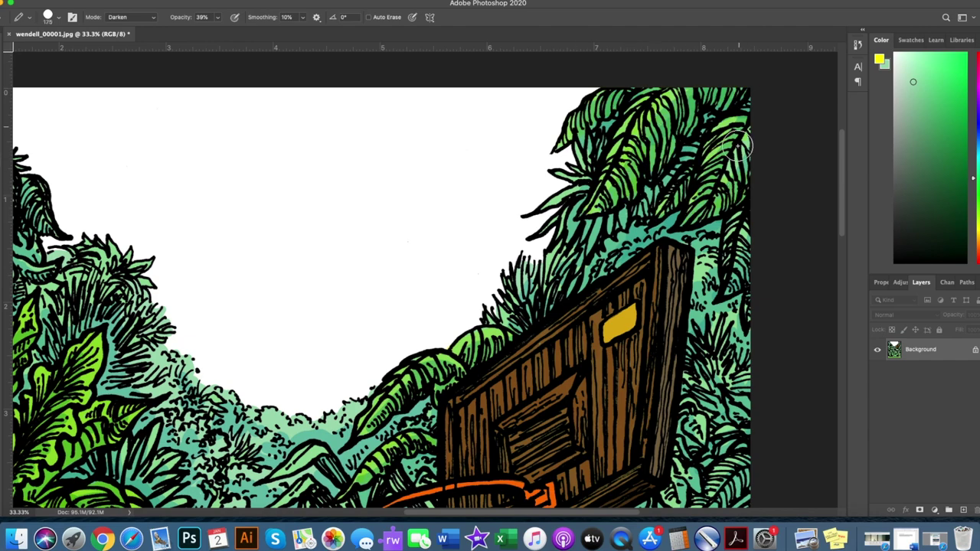
{"action": "scroll", "coordinate": [749, 261], "scroll_direction": "down", "scroll_amount": 10}
{"action": "scroll", "coordinate": [736, 352], "scroll_direction": "down", "scroll_amount": 7}
{"action": "scroll", "coordinate": [737, 352], "scroll_direction": "left", "scroll_amount": 9}
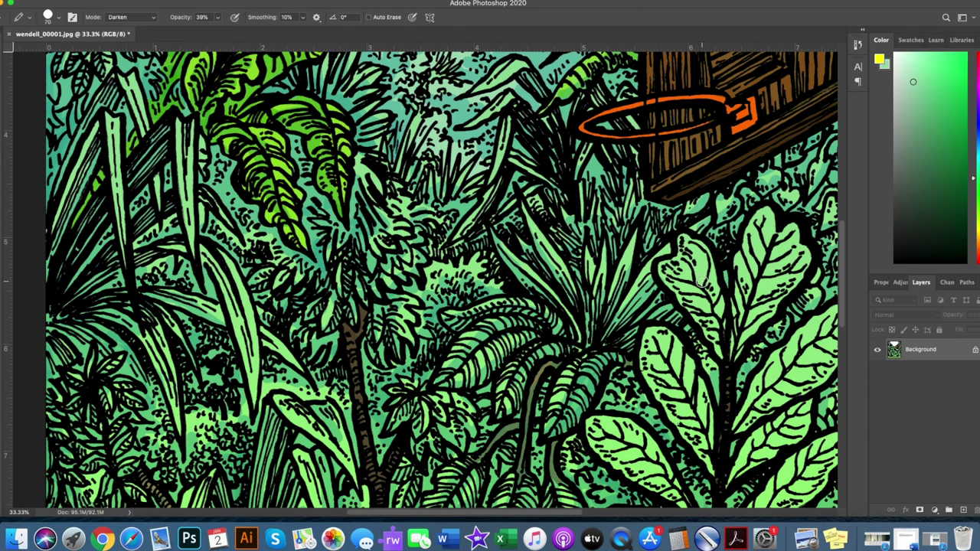
{"action": "scroll", "coordinate": [557, 349], "scroll_direction": "down", "scroll_amount": 4}
{"action": "scroll", "coordinate": [463, 363], "scroll_direction": "down", "scroll_amount": 2}
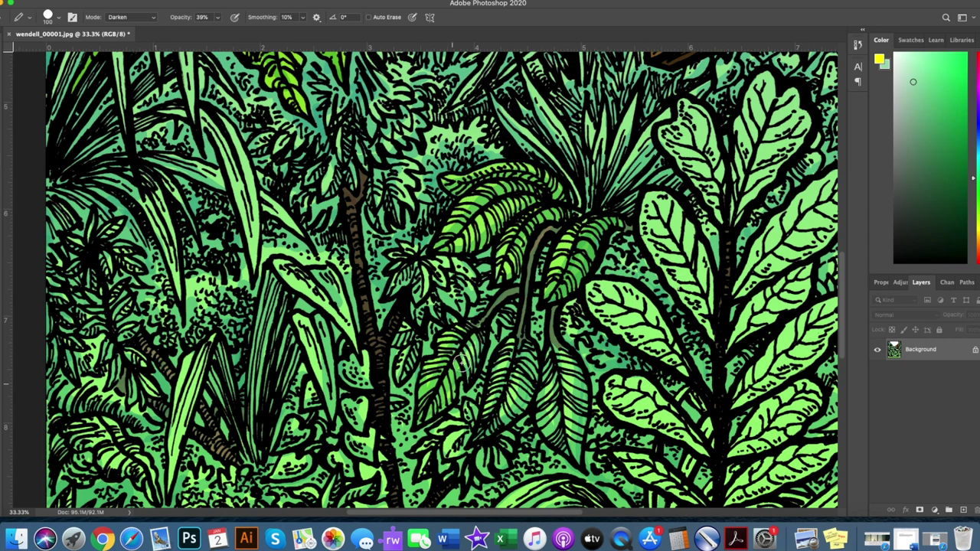
{"action": "scroll", "coordinate": [253, 404], "scroll_direction": "down", "scroll_amount": 4}
{"action": "scroll", "coordinate": [253, 405], "scroll_direction": "left", "scroll_amount": 5}
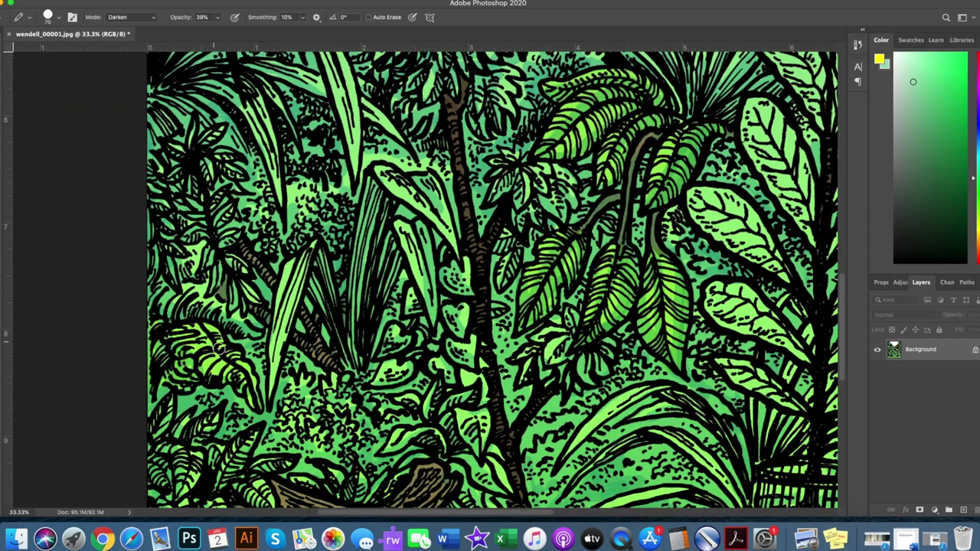
{"action": "scroll", "coordinate": [157, 297], "scroll_direction": "down", "scroll_amount": 5}
{"action": "scroll", "coordinate": [381, 333], "scroll_direction": "right", "scroll_amount": 2}
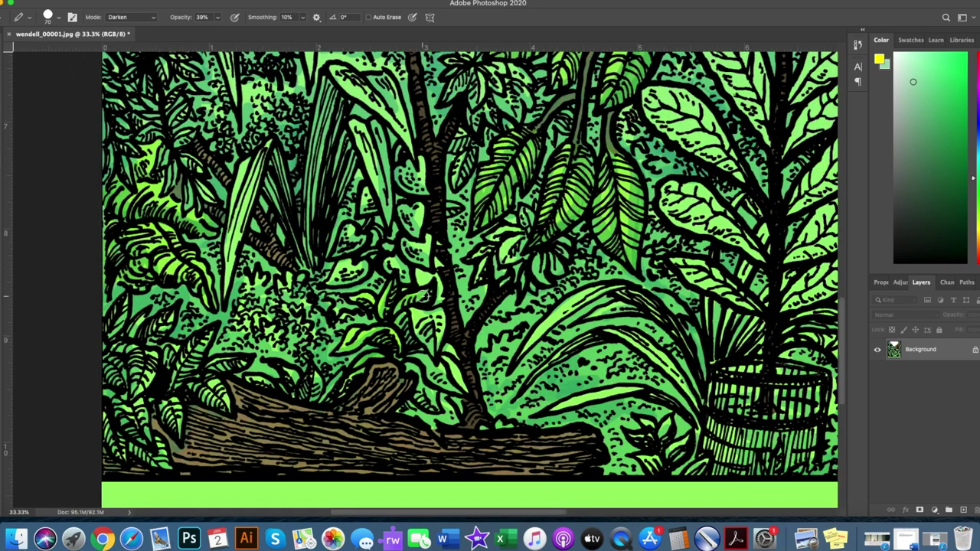
{"action": "scroll", "coordinate": [346, 374], "scroll_direction": "right", "scroll_amount": 4}
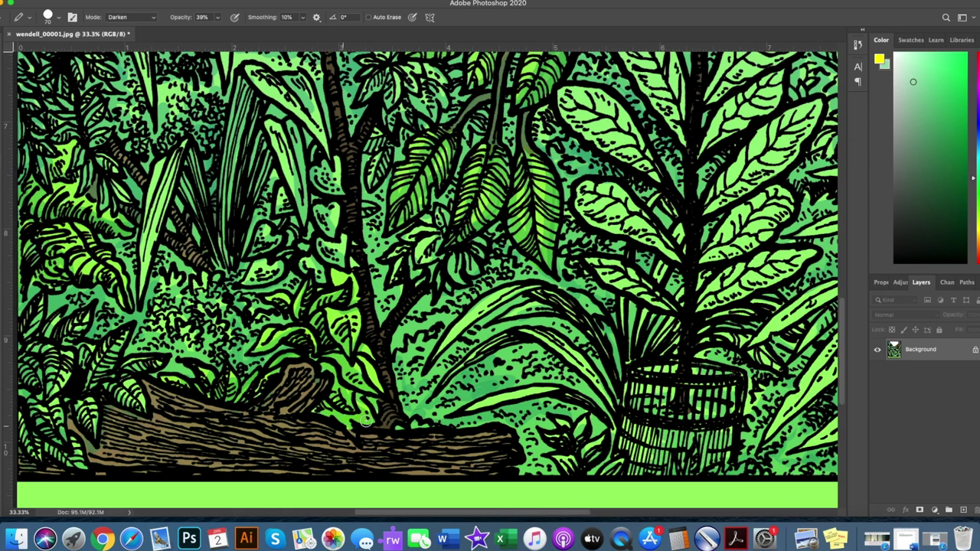
{"action": "scroll", "coordinate": [556, 438], "scroll_direction": "right", "scroll_amount": 10}
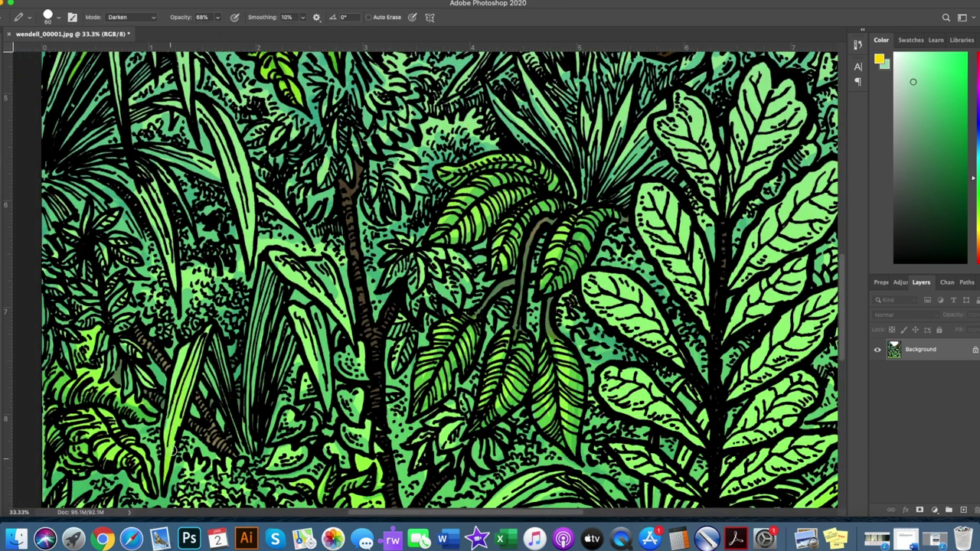
{"action": "left_click_drag", "start_coordinate": [290, 306], "coordinate": [327, 267]}
- Pan around the jungle to review the leaf highlights
{"action": "scroll", "coordinate": [278, 425], "scroll_direction": "right", "scroll_amount": 4}
{"action": "scroll", "coordinate": [351, 159], "scroll_direction": "up", "scroll_amount": 5}
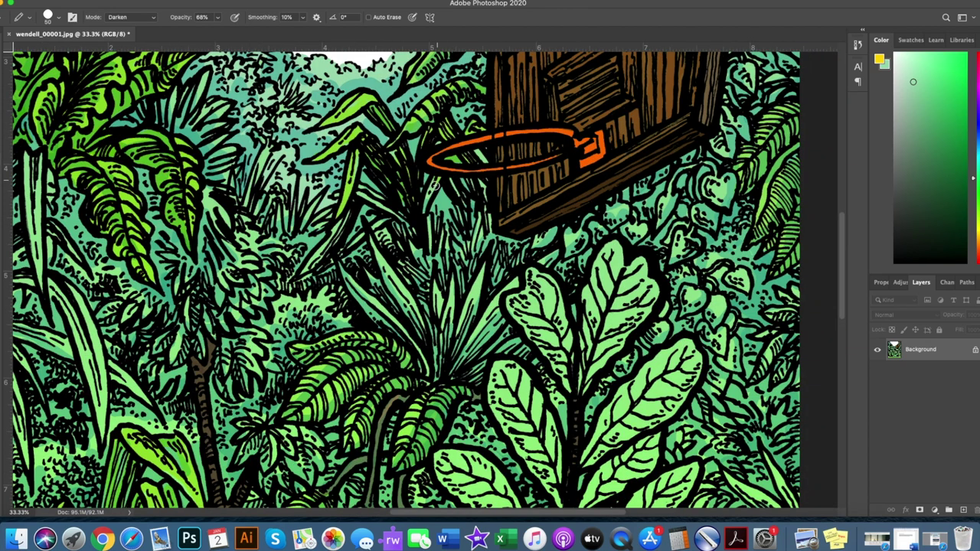
{"action": "scroll", "coordinate": [469, 195], "scroll_direction": "up", "scroll_amount": 2}
{"action": "scroll", "coordinate": [469, 195], "scroll_direction": "left", "scroll_amount": 2}
{"action": "scroll", "coordinate": [204, 195], "scroll_direction": "up", "scroll_amount": 7}
{"action": "scroll", "coordinate": [204, 195], "scroll_direction": "left", "scroll_amount": 3}
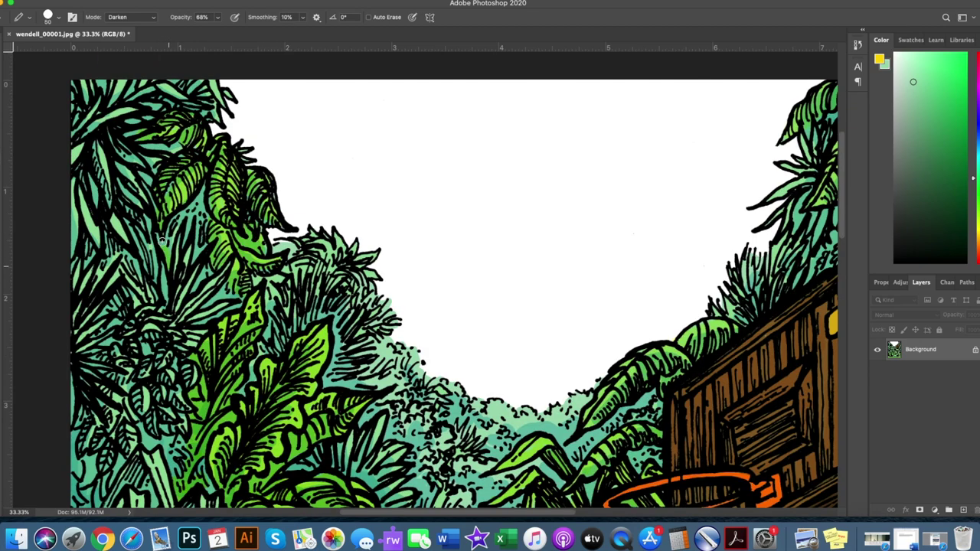
{"action": "scroll", "coordinate": [113, 261], "scroll_direction": "down", "scroll_amount": 5}
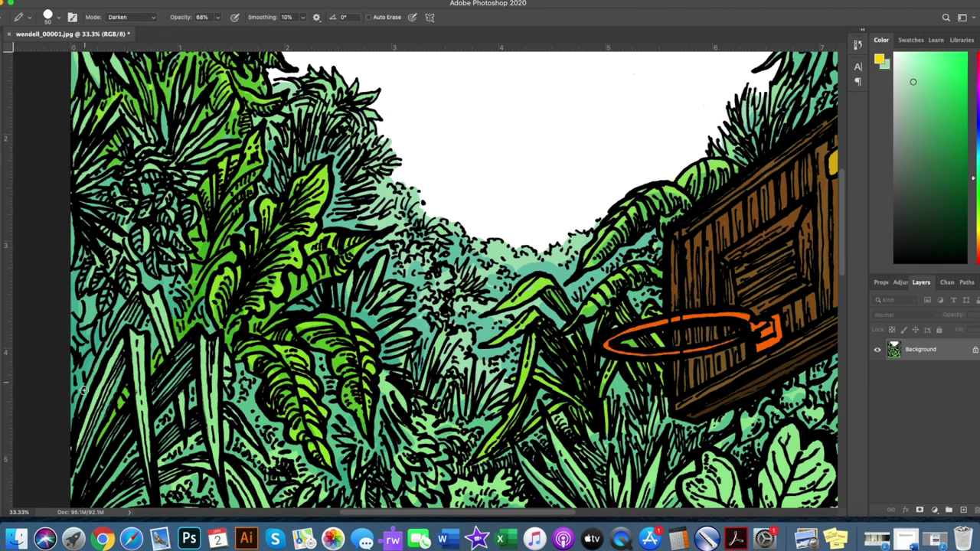
{"action": "scroll", "coordinate": [126, 346], "scroll_direction": "down", "scroll_amount": 4}
{"action": "scroll", "coordinate": [289, 365], "scroll_direction": "right", "scroll_amount": 4}
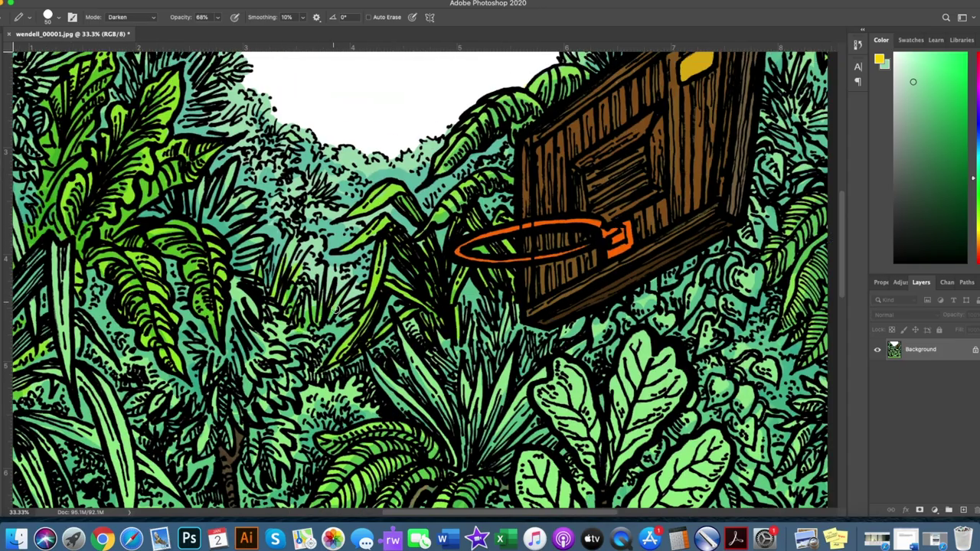
{"action": "scroll", "coordinate": [326, 316], "scroll_direction": "right", "scroll_amount": 5}
{"action": "scroll", "coordinate": [548, 232], "scroll_direction": "right", "scroll_amount": 3}
{"action": "scroll", "coordinate": [548, 232], "scroll_direction": "up", "scroll_amount": 2}
{"action": "scroll", "coordinate": [523, 249], "scroll_direction": "up", "scroll_amount": 2}
{"action": "scroll", "coordinate": [522, 249], "scroll_direction": "up", "scroll_amount": 4}
{"action": "scroll", "coordinate": [446, 303], "scroll_direction": "down", "scroll_amount": 6}
{"action": "scroll", "coordinate": [445, 303], "scroll_direction": "left", "scroll_amount": 3}
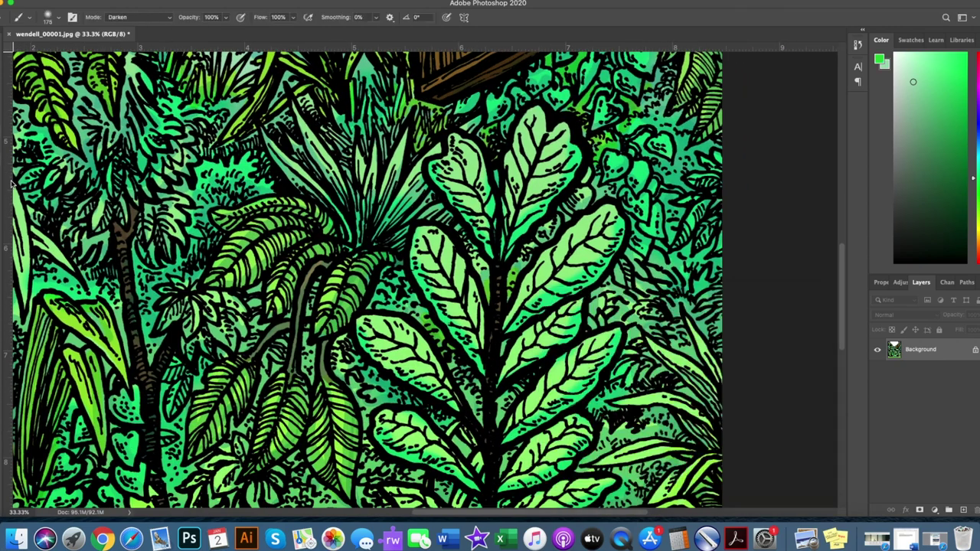
- Reduce the brush size to 80 and darken the central leaf patches
{"action": "key", "text": "bracketleft"}
{"action": "key", "text": "bracketleft"}
{"action": "key", "text": "bracketleft"}
{"action": "mouse_move", "coordinate": [367, 346]}
{"action": "left_mouse_down"}
{"action": "mouse_move", "coordinate": [436, 390]}
{"action": "mouse_move", "coordinate": [444, 283]}
{"action": "mouse_move", "coordinate": [470, 290]}
{"action": "left_mouse_up"}
{"action": "mouse_move", "coordinate": [452, 222]}
{"action": "left_mouse_down"}
{"action": "mouse_move", "coordinate": [558, 146]}
{"action": "mouse_move", "coordinate": [518, 304]}
{"action": "left_mouse_up"}
{"action": "mouse_move", "coordinate": [577, 273]}
{"action": "left_mouse_down"}
{"action": "mouse_move", "coordinate": [513, 368]}
{"action": "mouse_move", "coordinate": [585, 385]}
{"action": "left_mouse_up"}
{"action": "scroll", "coordinate": [367, 276], "scroll_direction": "down", "scroll_amount": 2}
{"action": "left_click_drag", "start_coordinate": [512, 350], "coordinate": [523, 420]}
- Switch to the hard-edged Pencil and bring the pot and log into view
{"action": "scroll", "coordinate": [583, 448], "scroll_direction": "down", "scroll_amount": 4}
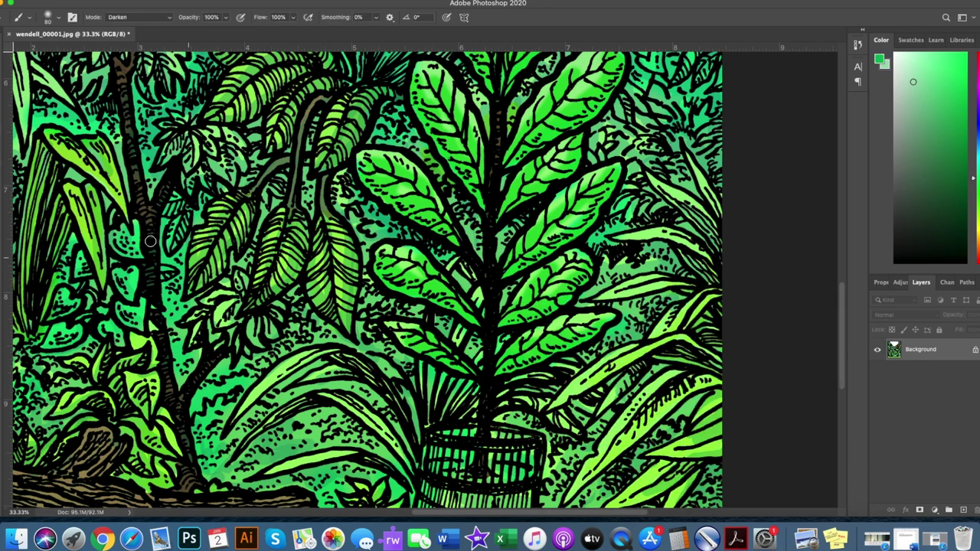
{"action": "key", "text": "shift+b"}
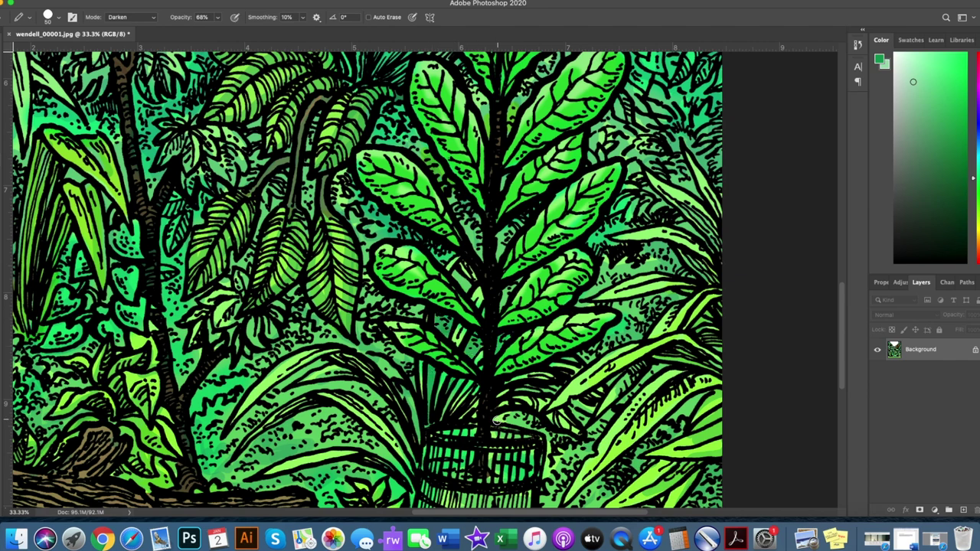
{"action": "scroll", "coordinate": [581, 448], "scroll_direction": "down", "scroll_amount": 2}
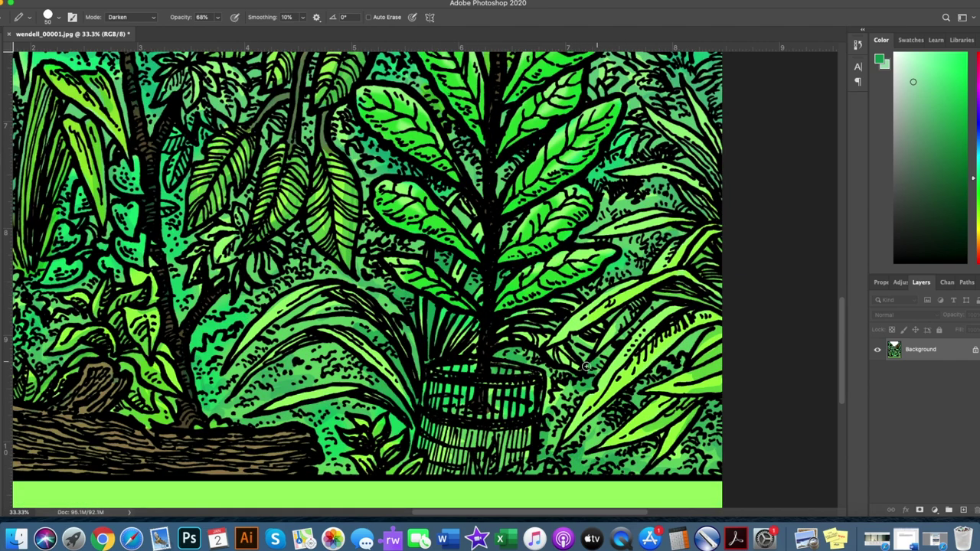
{"action": "scroll", "coordinate": [599, 362], "scroll_direction": "left", "scroll_amount": 2}
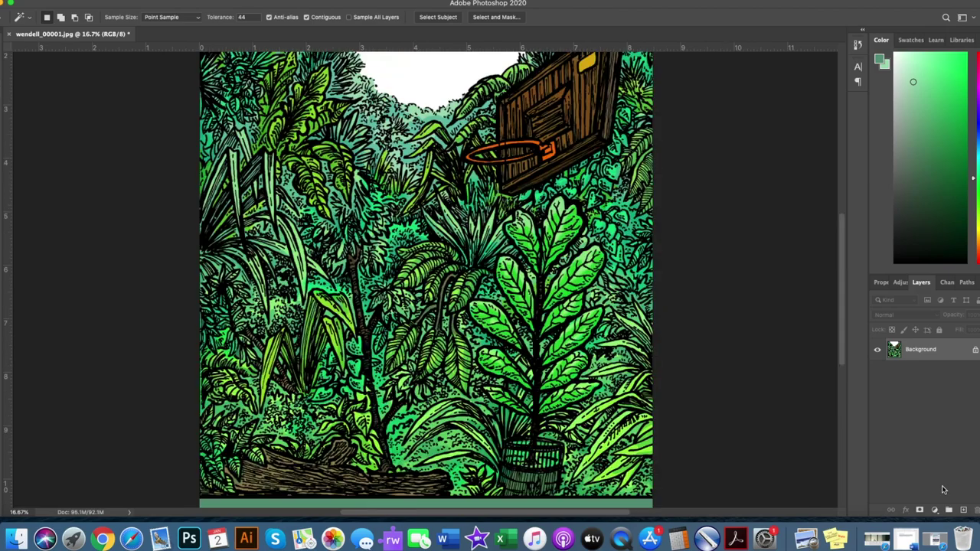
- Add a Selective Color layer pushing Blacks to +100 cyan and yellow, lowering magenta and black
{"action": "left_click", "coordinate": [934, 510]}
{"action": "left_click", "coordinate": [949, 489]}
{"action": "left_click", "coordinate": [937, 329]}
{"action": "left_click", "coordinate": [915, 330]}
{"action": "left_click_drag", "start_coordinate": [927, 413], "coordinate": [877, 414]}
{"action": "left_click_drag", "start_coordinate": [928, 392], "coordinate": [977, 393]}
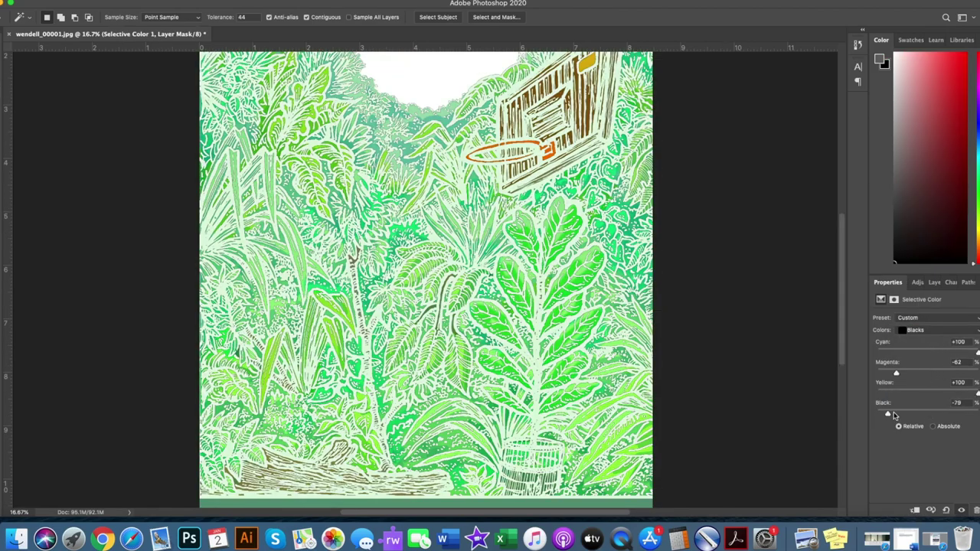
{"action": "left_click_drag", "start_coordinate": [877, 413], "coordinate": [977, 413]}
{"action": "left_click_drag", "start_coordinate": [928, 352], "coordinate": [977, 352]}
{"action": "left_click_drag", "start_coordinate": [928, 373], "coordinate": [901, 373]}
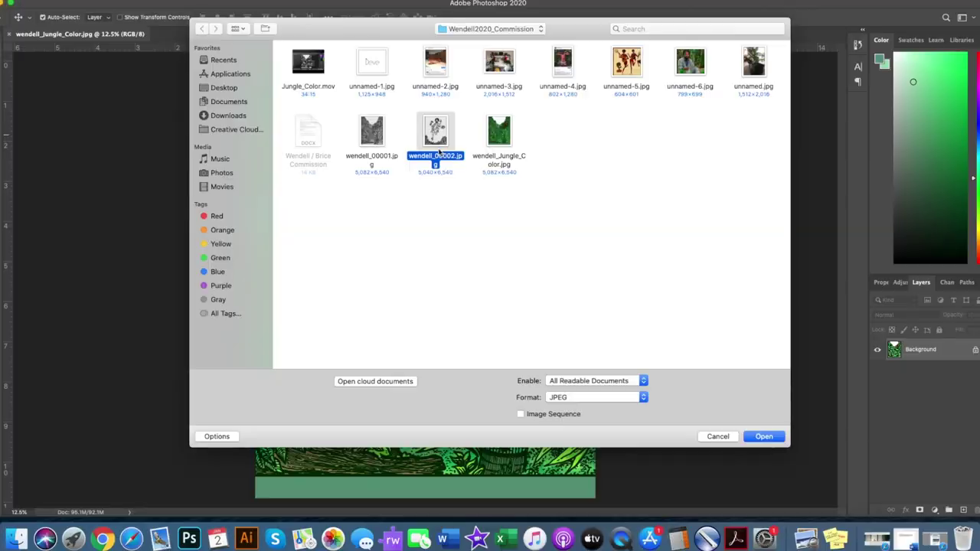
- Open wendell_00002.jpg together with unnamed-6, unnamed-4 and unnamed-2
{"action": "left_click", "coordinate": [690, 61], "text": "super"}
{"action": "left_click", "coordinate": [563, 61], "text": "super"}
{"action": "left_click", "coordinate": [436, 65], "text": "super"}
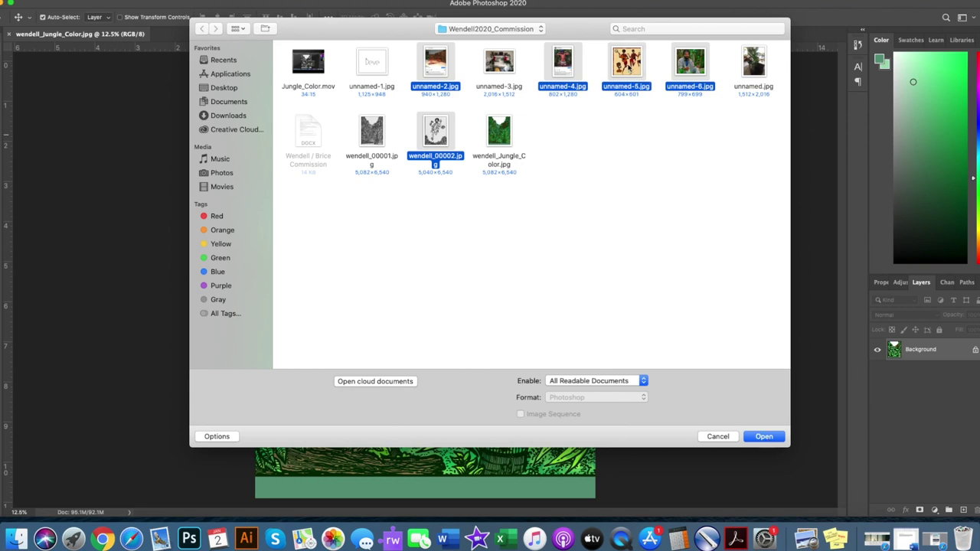
{"action": "left_click", "coordinate": [761, 437]}
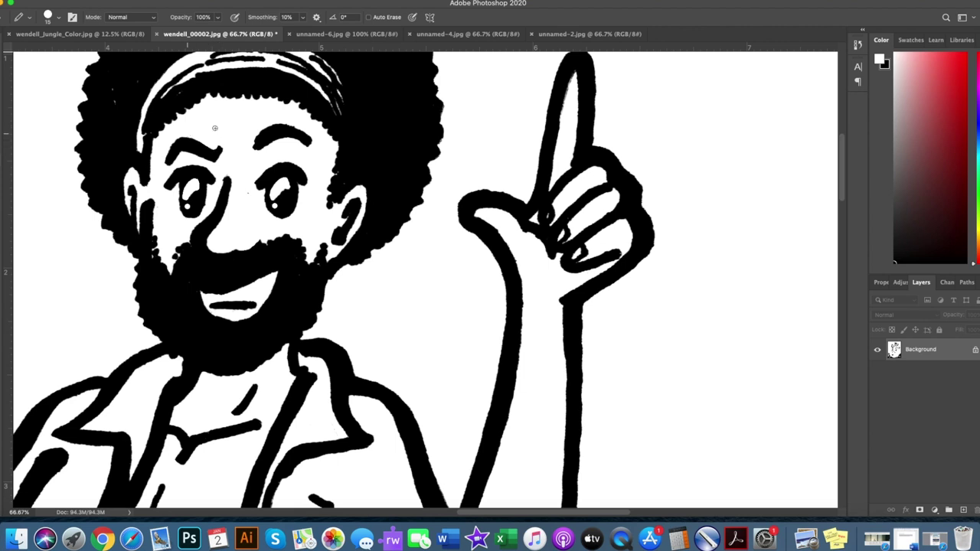
- Widen the left side of the runner's white headband
{"action": "scroll", "coordinate": [187, 134], "scroll_direction": "up", "scroll_amount": 2}
{"action": "left_click_drag", "start_coordinate": [264, 89], "coordinate": [209, 121]}
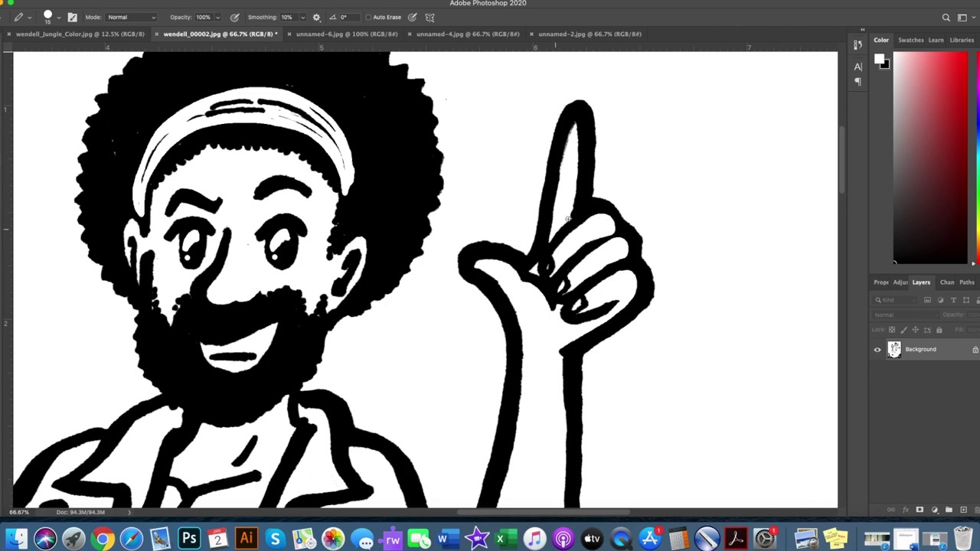
{"action": "scroll", "coordinate": [574, 200], "scroll_direction": "down", "scroll_amount": 1}
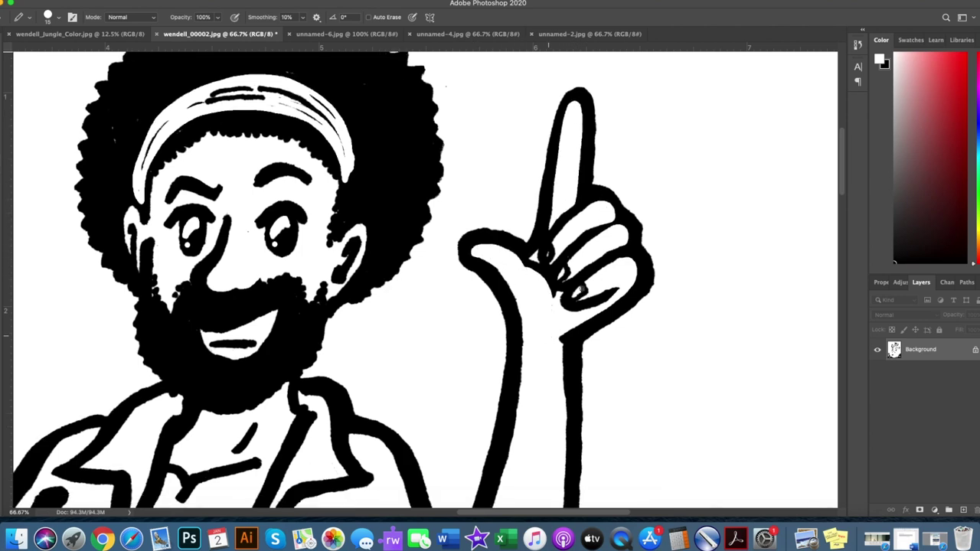
{"action": "scroll", "coordinate": [573, 90], "scroll_direction": "down", "scroll_amount": 5}
{"action": "scroll", "coordinate": [546, 247], "scroll_direction": "left", "scroll_amount": 10}
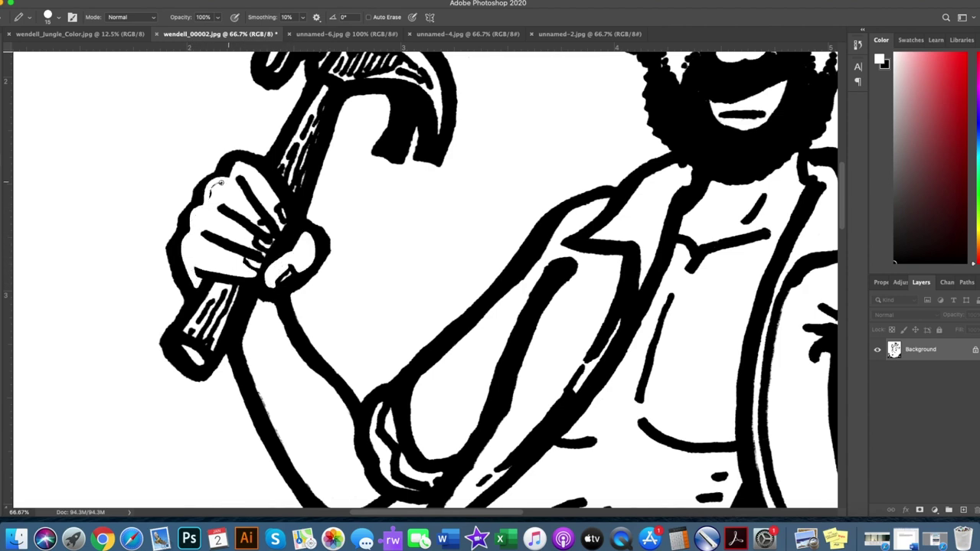
- Pan around the inked runner figure to review it
{"action": "scroll", "coordinate": [328, 263], "scroll_direction": "down", "scroll_amount": 10}
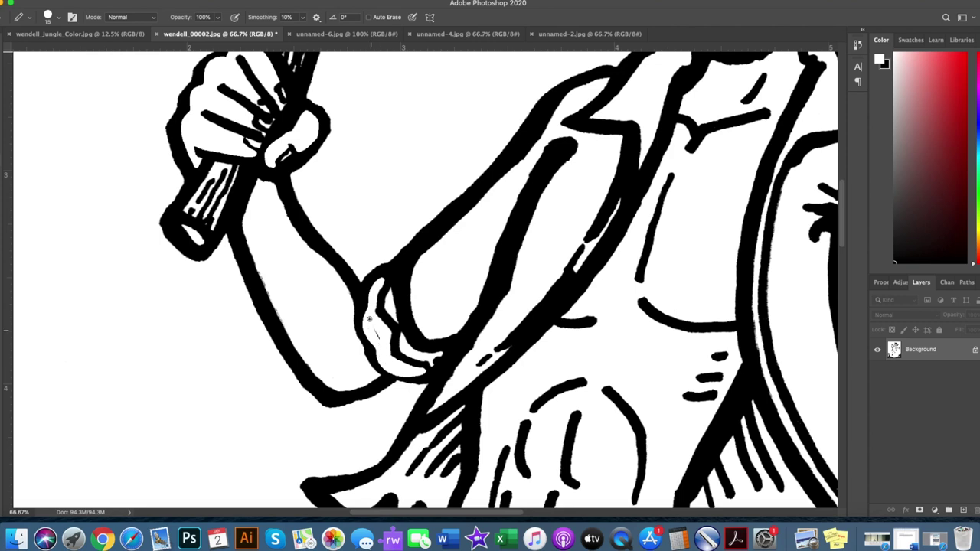
{"action": "scroll", "coordinate": [369, 318], "scroll_direction": "down", "scroll_amount": 5}
{"action": "scroll", "coordinate": [643, 272], "scroll_direction": "right", "scroll_amount": 10}
{"action": "scroll", "coordinate": [203, 337], "scroll_direction": "up", "scroll_amount": 5}
{"action": "scroll", "coordinate": [203, 338], "scroll_direction": "left", "scroll_amount": 5}
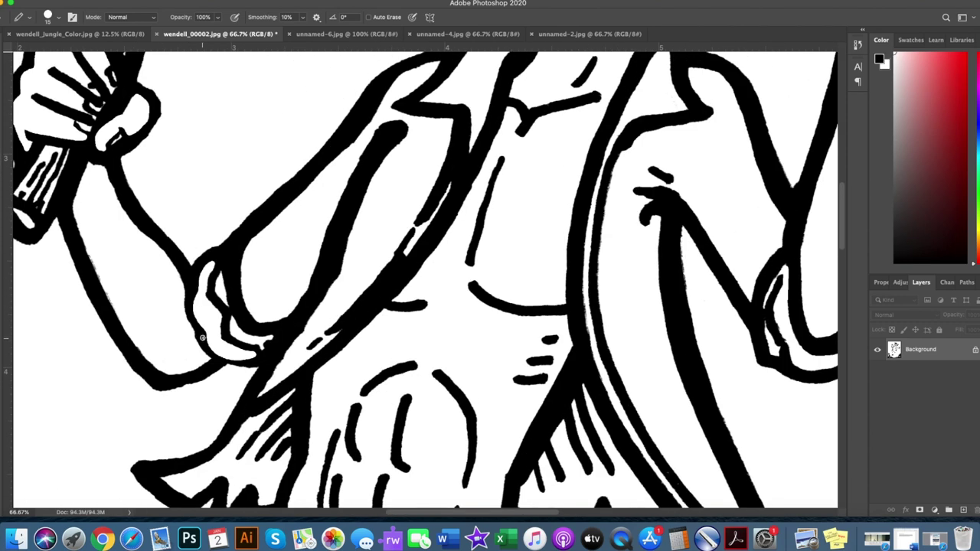
{"action": "scroll", "coordinate": [544, 317], "scroll_direction": "right", "scroll_amount": 5}
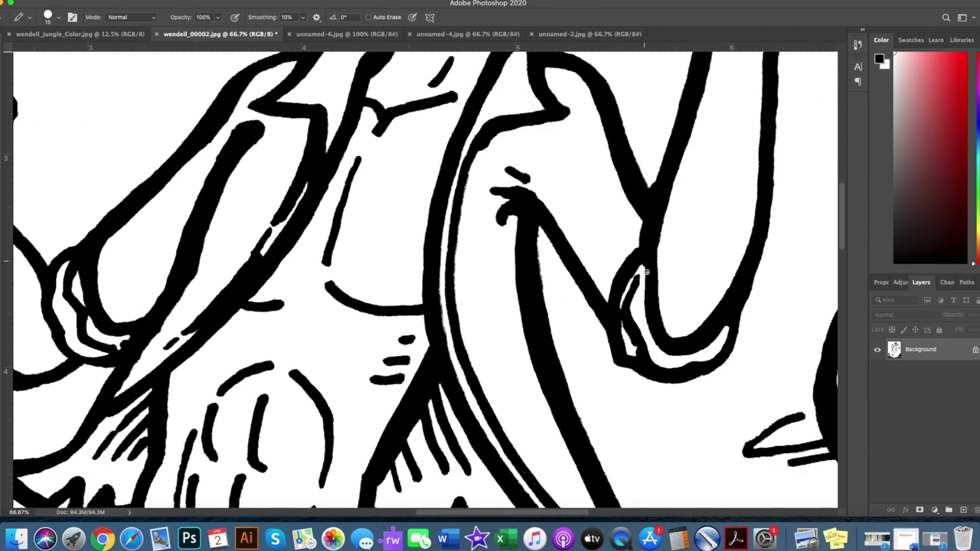
{"action": "scroll", "coordinate": [646, 272], "scroll_direction": "up", "scroll_amount": 8}
{"action": "scroll", "coordinate": [661, 224], "scroll_direction": "left", "scroll_amount": 6}
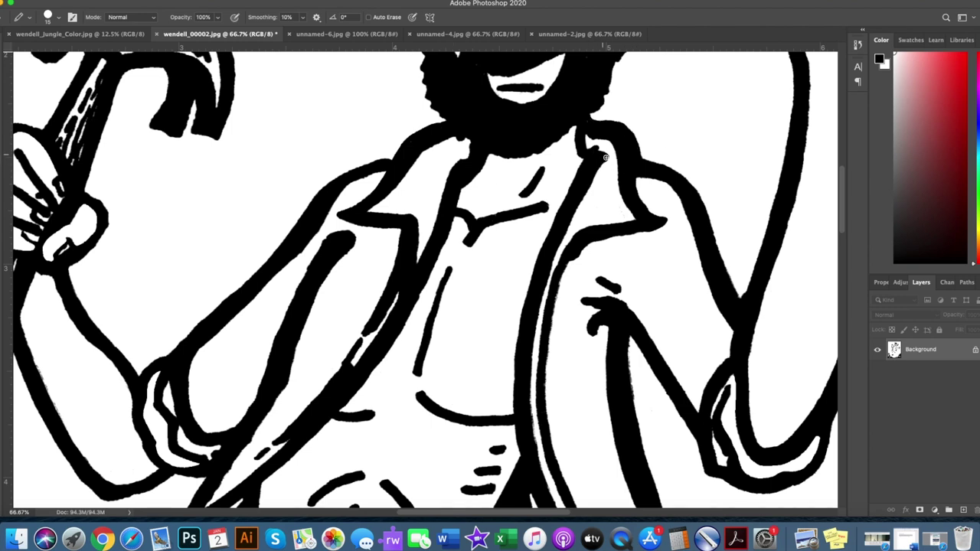
{"action": "scroll", "coordinate": [526, 180], "scroll_direction": "down", "scroll_amount": 15}
{"action": "scroll", "coordinate": [526, 180], "scroll_direction": "left", "scroll_amount": 5}
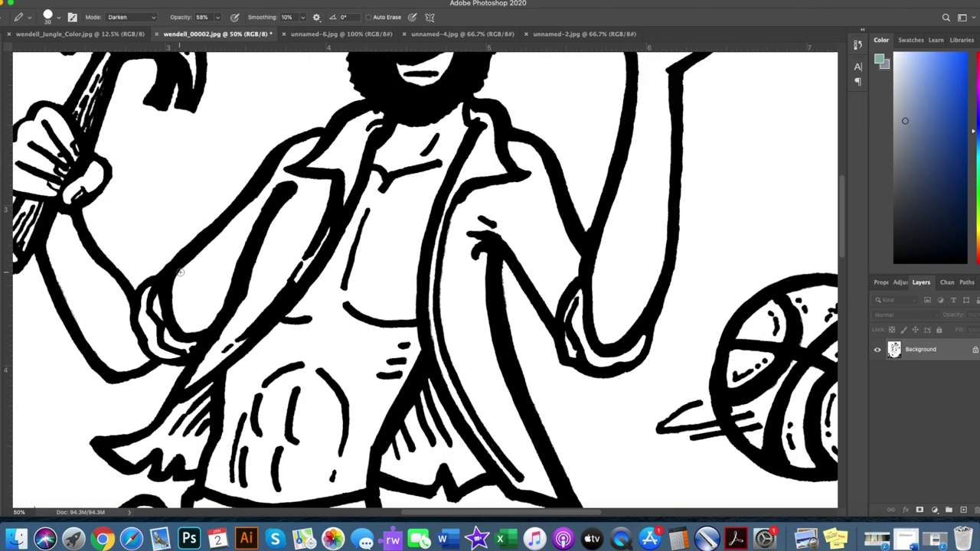
- Paint crossing teal stripes on the sleeve and right side to form a plaid shirt
{"action": "left_click_drag", "start_coordinate": [180, 329], "coordinate": [233, 238]}
{"action": "mouse_move", "coordinate": [229, 287]}
{"action": "left_mouse_down"}
{"action": "mouse_move", "coordinate": [304, 182]}
{"action": "mouse_move", "coordinate": [274, 296]}
{"action": "left_mouse_up"}
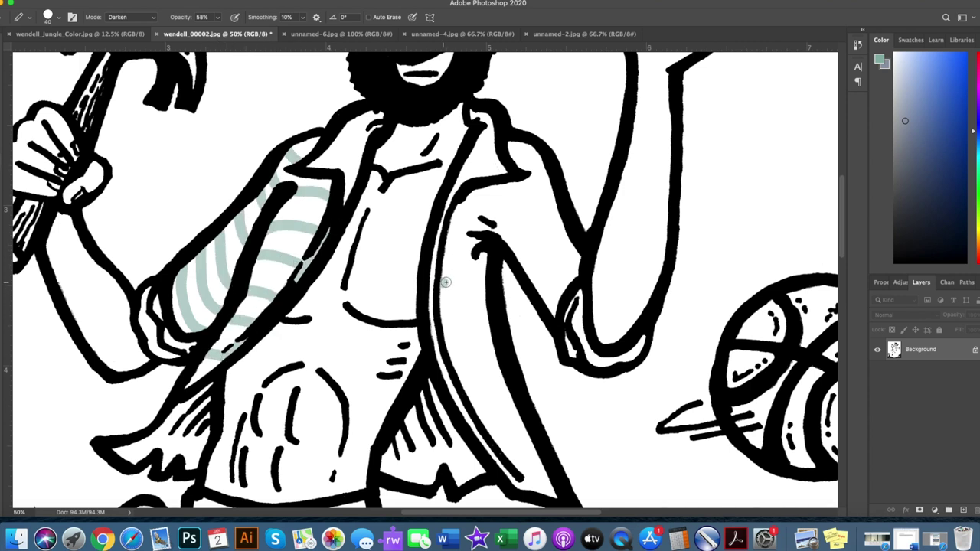
{"action": "left_click_drag", "start_coordinate": [443, 282], "coordinate": [536, 490]}
{"action": "left_click_drag", "start_coordinate": [446, 248], "coordinate": [576, 237]}
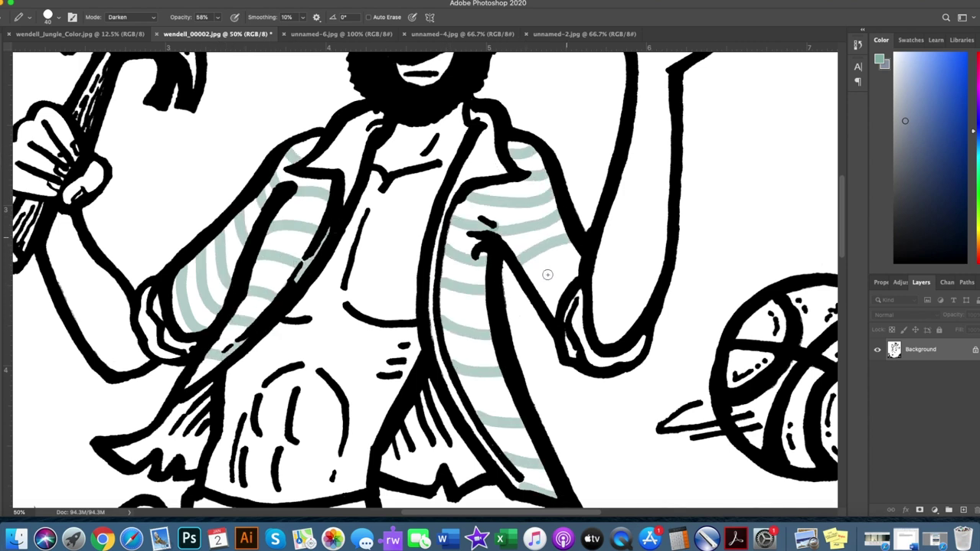
{"action": "left_click_drag", "start_coordinate": [176, 306], "coordinate": [253, 227]}
{"action": "left_click_drag", "start_coordinate": [192, 329], "coordinate": [313, 180]}
{"action": "left_click_drag", "start_coordinate": [459, 221], "coordinate": [536, 460]}
{"action": "left_click_drag", "start_coordinate": [479, 394], "coordinate": [566, 275]}
- Add greyish sleeve stripes and shade both lapels greyish lavender
{"action": "mouse_move", "coordinate": [188, 321]}
{"action": "left_mouse_down"}
{"action": "mouse_move", "coordinate": [290, 262]}
{"action": "mouse_move", "coordinate": [285, 197]}
{"action": "left_mouse_up"}
{"action": "left_click_drag", "start_coordinate": [346, 196], "coordinate": [360, 130]}
{"action": "mouse_move", "coordinate": [482, 153]}
{"action": "left_mouse_down"}
{"action": "mouse_move", "coordinate": [447, 197]}
{"action": "mouse_move", "coordinate": [521, 490]}
{"action": "left_mouse_up"}
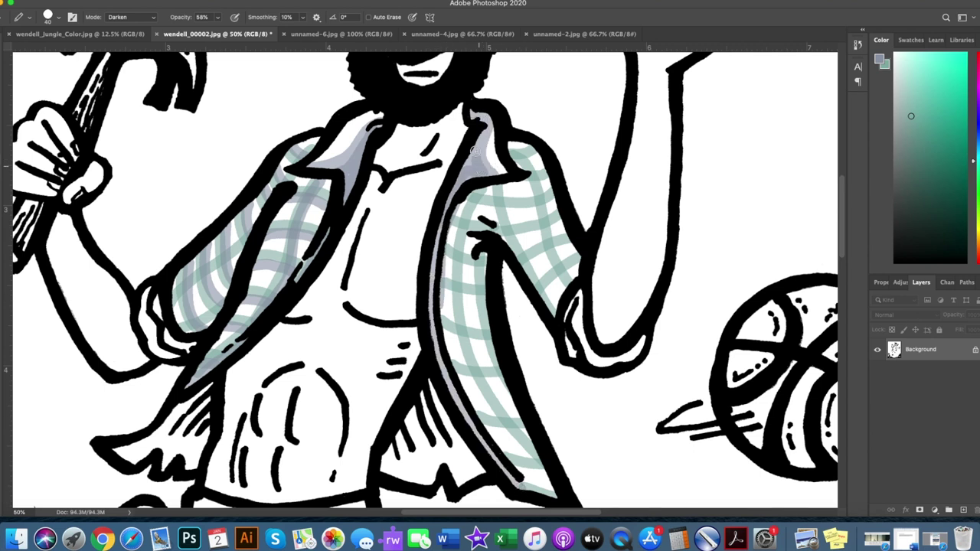
{"action": "key", "text": "ctrl+minus"}
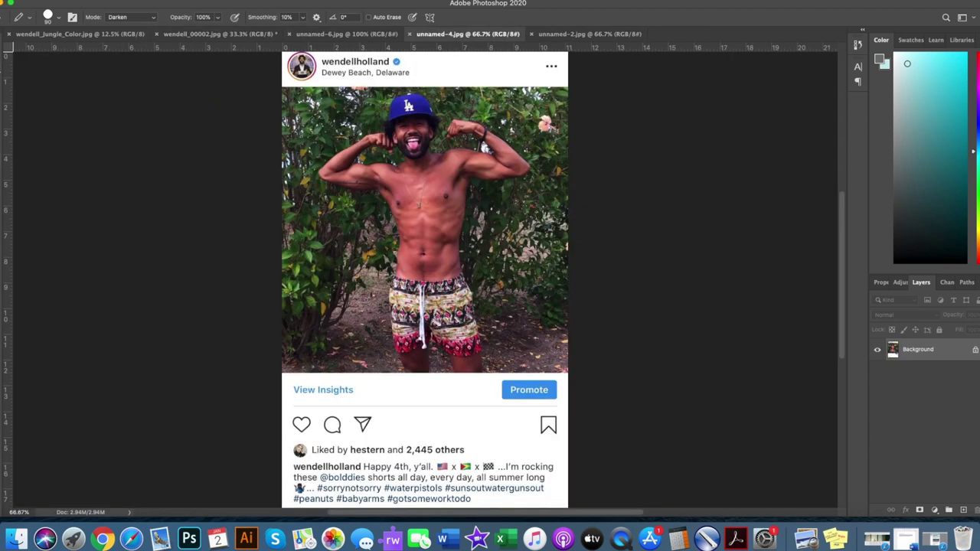
- Copy the shorts from the reference photo and paste them, enlarged, left of the runner
{"action": "left_click_drag", "start_coordinate": [391, 252], "coordinate": [521, 359]}
{"action": "key", "text": "ctrl+c"}
{"action": "left_click", "coordinate": [218, 33]}
{"action": "key", "text": "ctrl+v"}
{"action": "left_click_drag", "start_coordinate": [426, 331], "coordinate": [180, 202]}
{"action": "key", "text": "ctrl+t"}
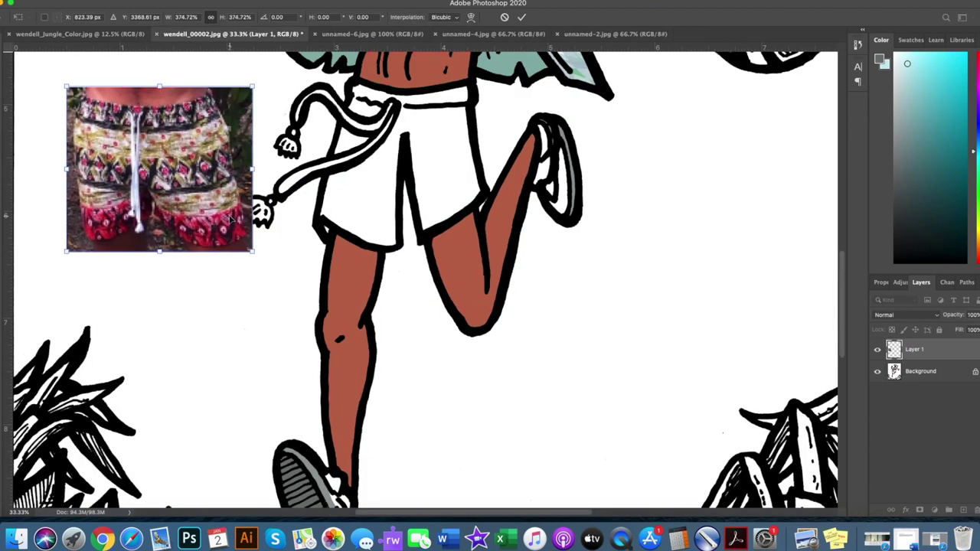
- Paint a red stripe across the shorts, then set the paint colour to grey
{"action": "left_click", "coordinate": [939, 373]}
{"action": "mouse_move", "coordinate": [408, 281]}
{"action": "left_mouse_down"}
{"action": "mouse_move", "coordinate": [471, 308]}
{"action": "mouse_move", "coordinate": [425, 262]}
{"action": "left_mouse_up"}
{"action": "left_click", "coordinate": [879, 59]}
{"action": "left_click", "coordinate": [627, 411]}
{"action": "left_click", "coordinate": [787, 313]}
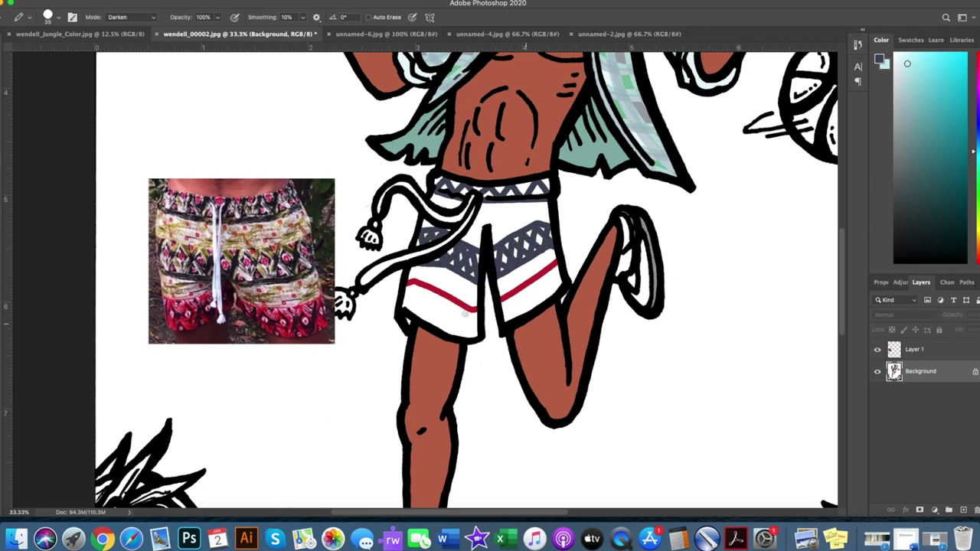
- Switch to olive green, then sample the red from the shorts photo
{"action": "left_click", "coordinate": [69, 333]}
{"action": "left_click", "coordinate": [558, 389]}
{"action": "left_click", "coordinate": [571, 387]}
{"action": "left_click", "coordinate": [789, 311]}
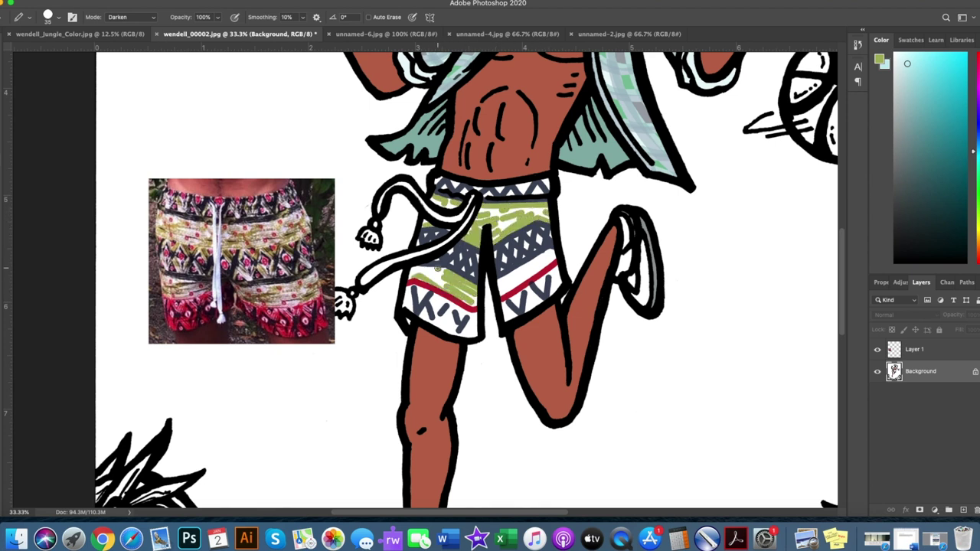
{"action": "left_click", "coordinate": [35, 357]}
{"action": "left_click", "coordinate": [404, 295]}
{"action": "key", "text": "Return"}
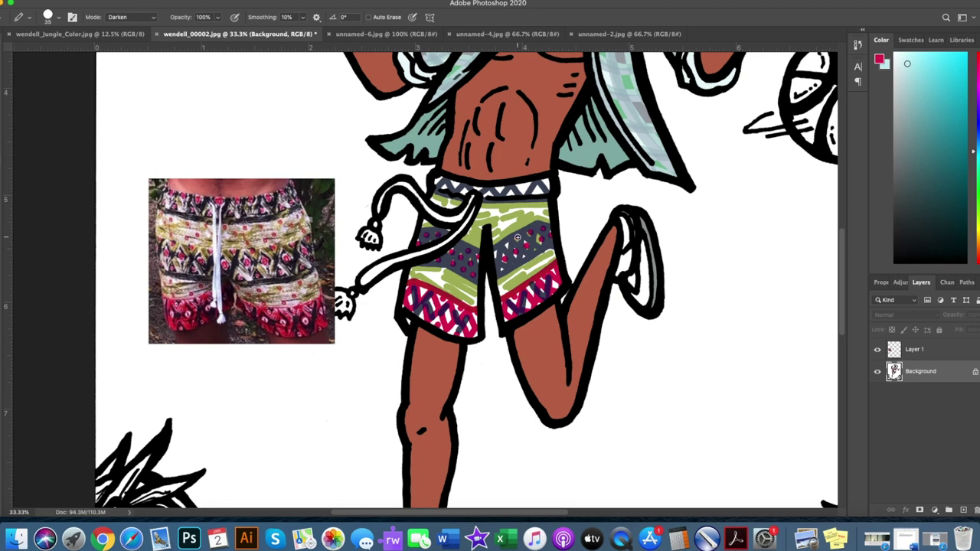
- Zoom to 50% and paint purple zigzags on the shorts
{"action": "key", "text": "super+equal"}
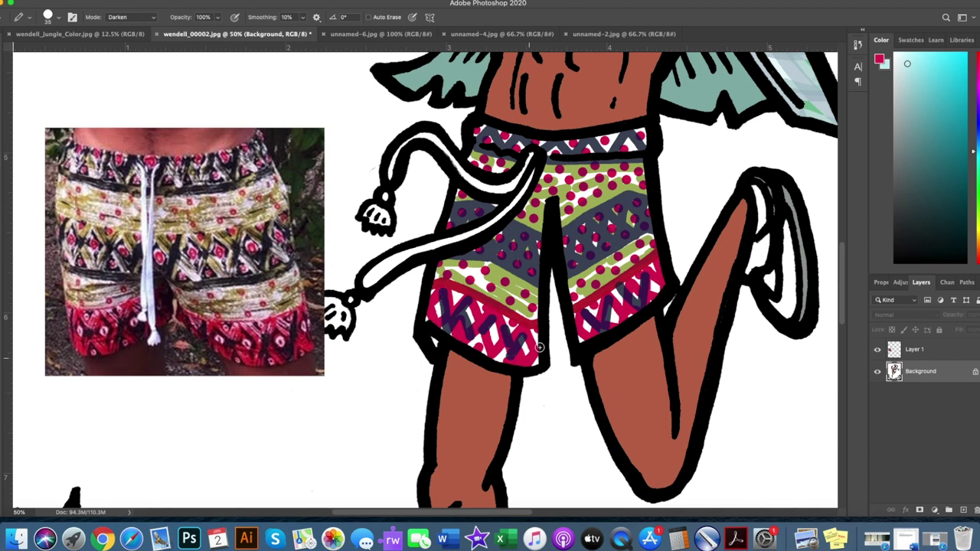
{"action": "scroll", "coordinate": [580, 331], "scroll_direction": "up", "scroll_amount": 2}
{"action": "left_click", "coordinate": [878, 58]}
{"action": "left_click", "coordinate": [789, 311]}
{"action": "left_click_drag", "start_coordinate": [484, 315], "coordinate": [529, 295]}
{"action": "left_click_drag", "start_coordinate": [574, 314], "coordinate": [642, 269]}
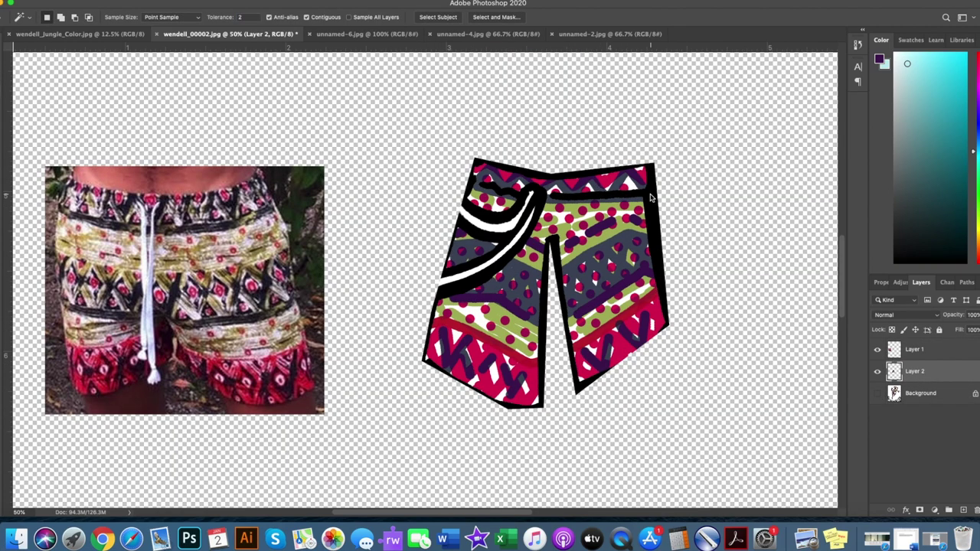
- Apply the Artistic Cutout filter to the shorts with one step simpler edge simplicity
{"action": "left_click", "coordinate": [211, 3]}
{"action": "left_click", "coordinate": [238, 107]}
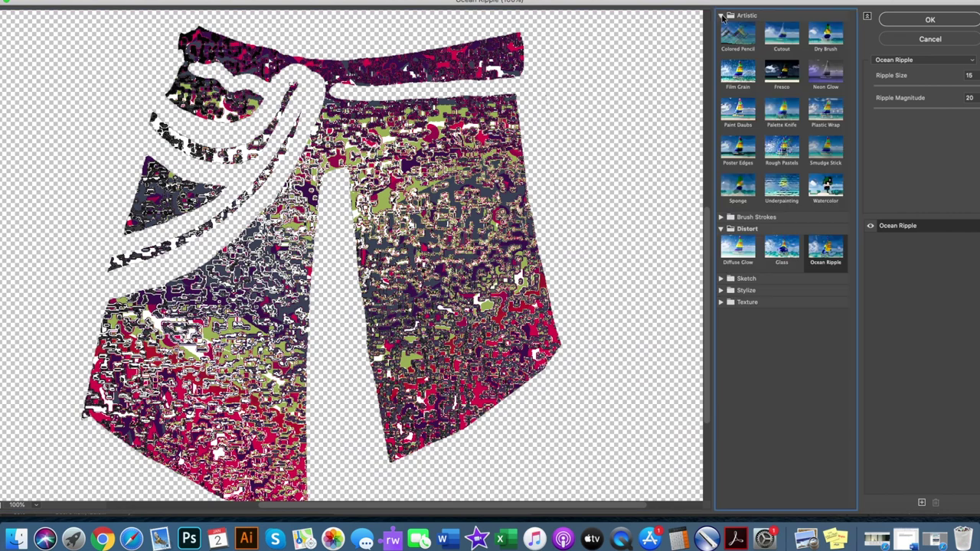
{"action": "left_click", "coordinate": [918, 109]}
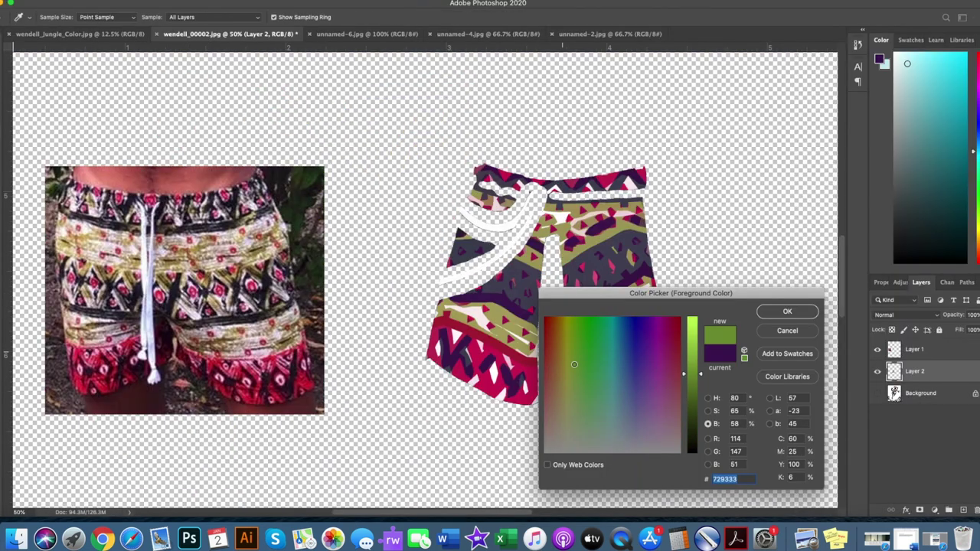
- Choose a brighter blue paint colour and ready the Paint Bucket for the shoes
{"action": "left_click_drag", "start_coordinate": [695, 360], "coordinate": [694, 348]}
{"action": "key", "text": "Return"}
{"action": "key", "text": "g"}
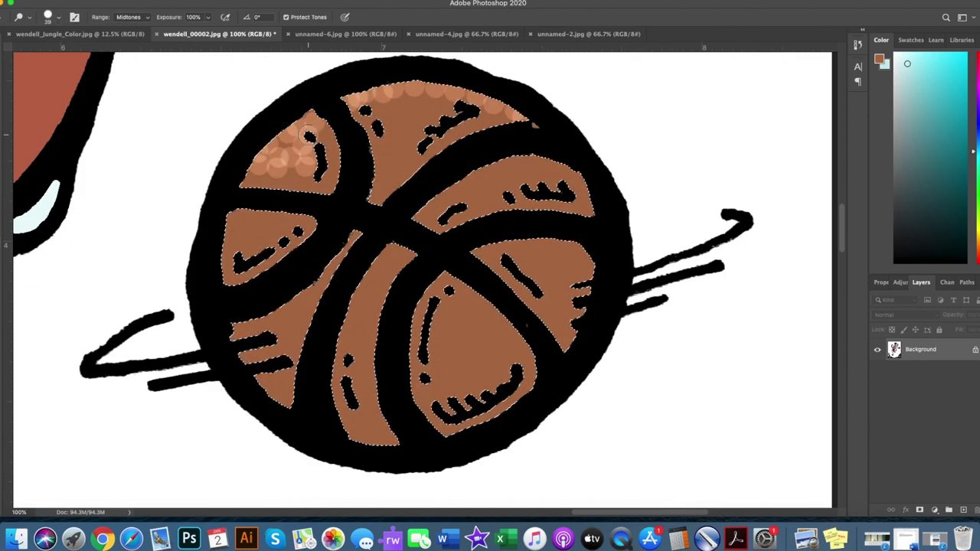
- Dodge the basketball's upper-left, centre, right and top panels, then the whole ball with a larger brush
{"action": "left_click_drag", "start_coordinate": [238, 239], "coordinate": [346, 249]}
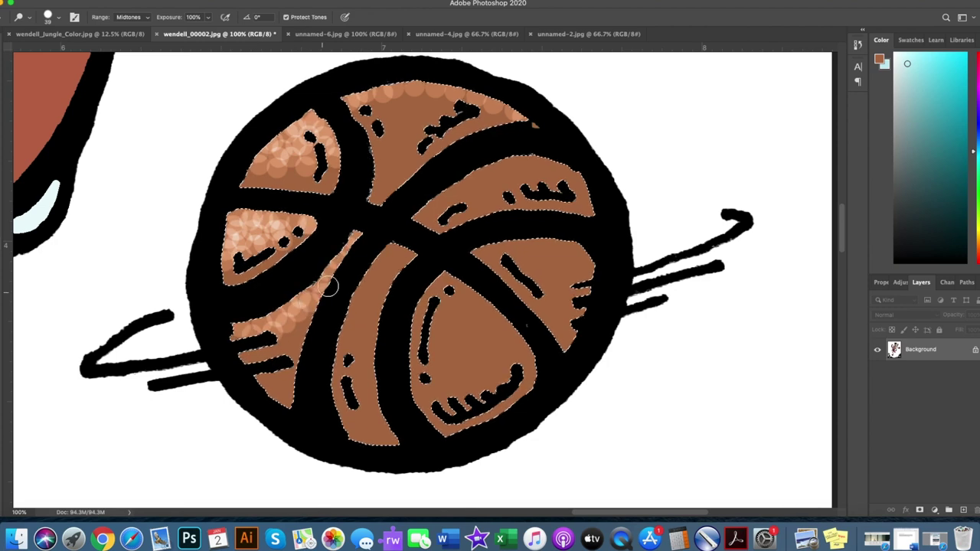
{"action": "left_click_drag", "start_coordinate": [366, 295], "coordinate": [582, 250]}
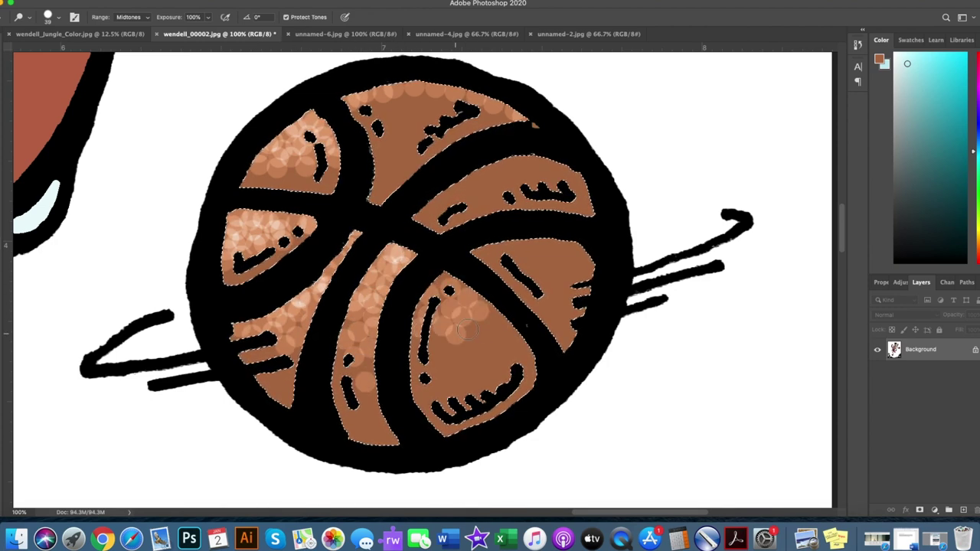
{"action": "left_click_drag", "start_coordinate": [561, 263], "coordinate": [366, 116]}
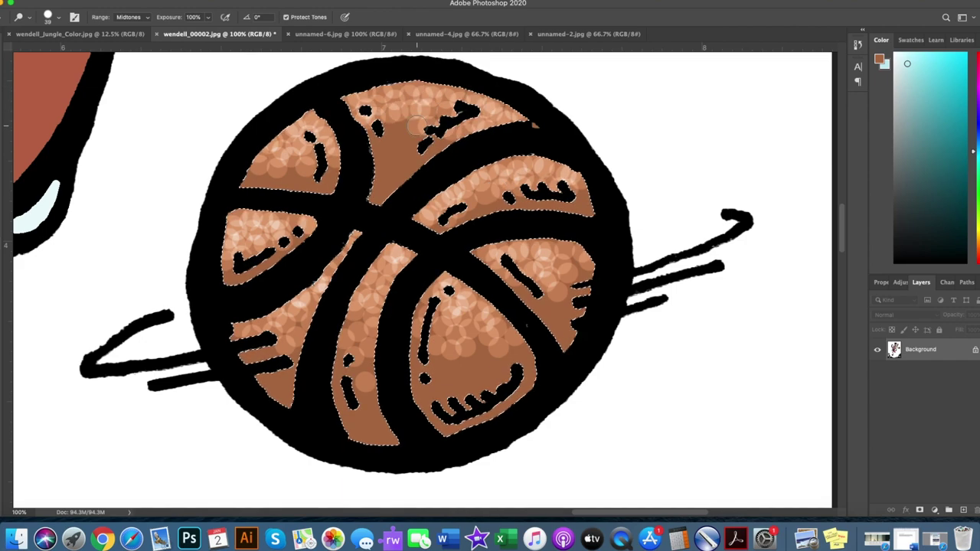
{"action": "left_click_drag", "start_coordinate": [375, 115], "coordinate": [396, 111]}
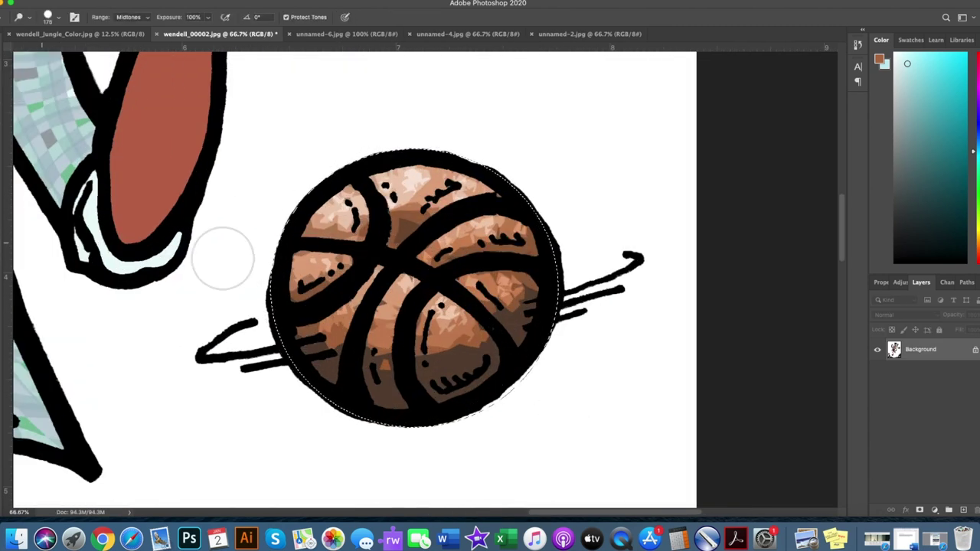
{"action": "left_click_drag", "start_coordinate": [221, 258], "coordinate": [481, 263]}
- Switch to the Brush tool in Darken mode with default colours
{"action": "key", "text": "b"}
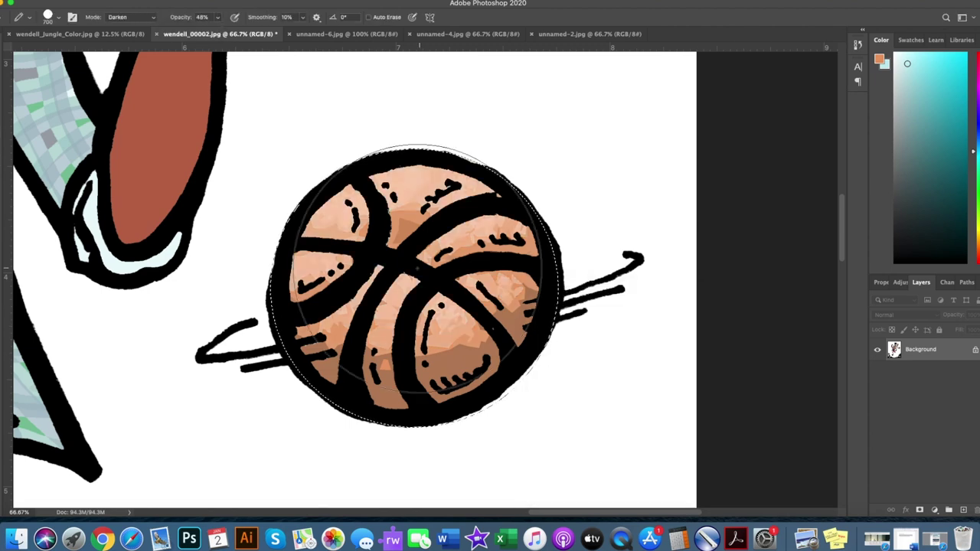
{"action": "right_click", "coordinate": [6, 153]}
{"action": "left_click", "coordinate": [46, 166]}
{"action": "key", "text": "d"}
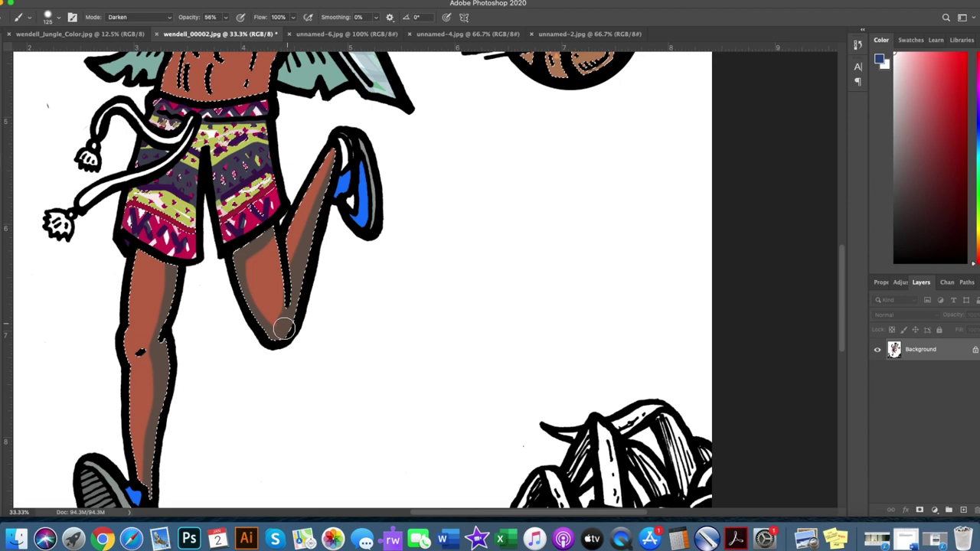
- Paint darker shadows on the runner's abs, face, raised arm and hammer-holding arm
{"action": "scroll", "coordinate": [306, 284], "scroll_direction": "down", "scroll_amount": 2}
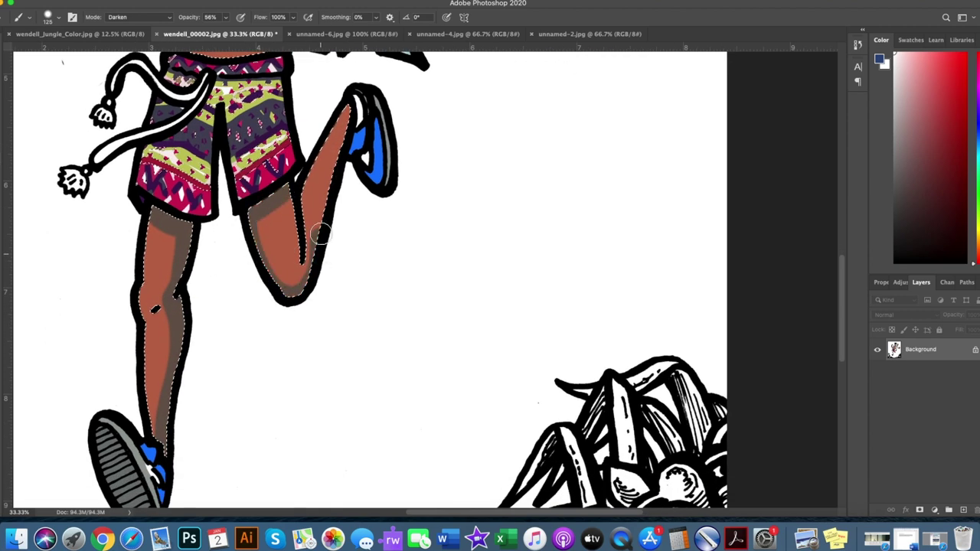
{"action": "scroll", "coordinate": [314, 264], "scroll_direction": "up", "scroll_amount": 5}
{"action": "scroll", "coordinate": [283, 283], "scroll_direction": "up", "scroll_amount": 3}
{"action": "scroll", "coordinate": [260, 302], "scroll_direction": "up", "scroll_amount": 2}
{"action": "left_click_drag", "start_coordinate": [258, 304], "coordinate": [230, 329]}
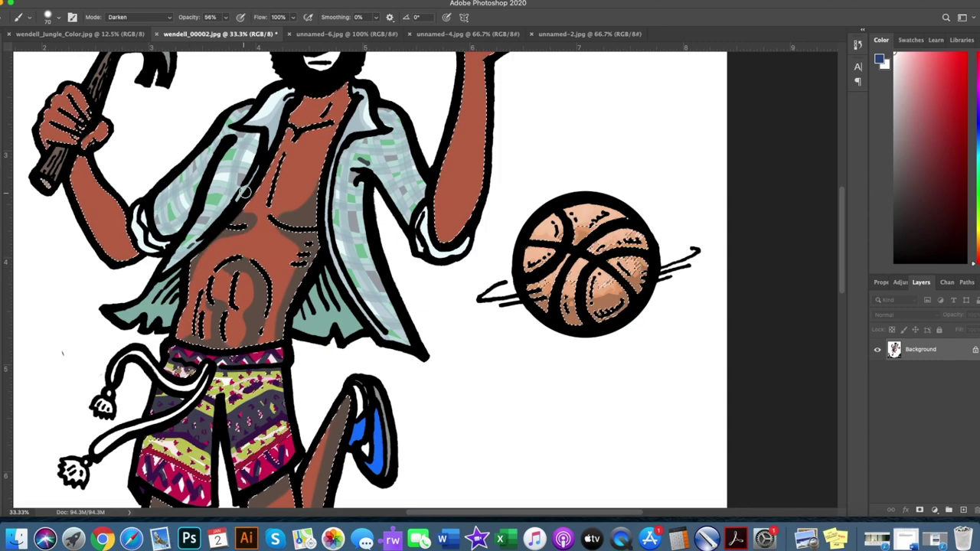
{"action": "scroll", "coordinate": [291, 153], "scroll_direction": "up", "scroll_amount": 5}
{"action": "left_click_drag", "start_coordinate": [296, 135], "coordinate": [287, 166]}
{"action": "left_click_drag", "start_coordinate": [453, 398], "coordinate": [520, 196]}
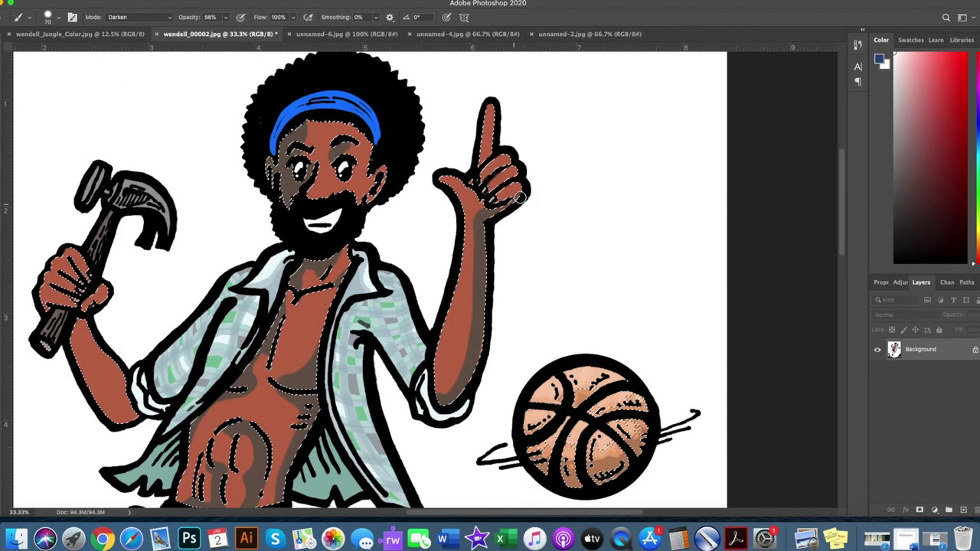
{"action": "scroll", "coordinate": [330, 329], "scroll_direction": "left", "scroll_amount": 3}
{"action": "left_click_drag", "start_coordinate": [199, 394], "coordinate": [198, 285]}
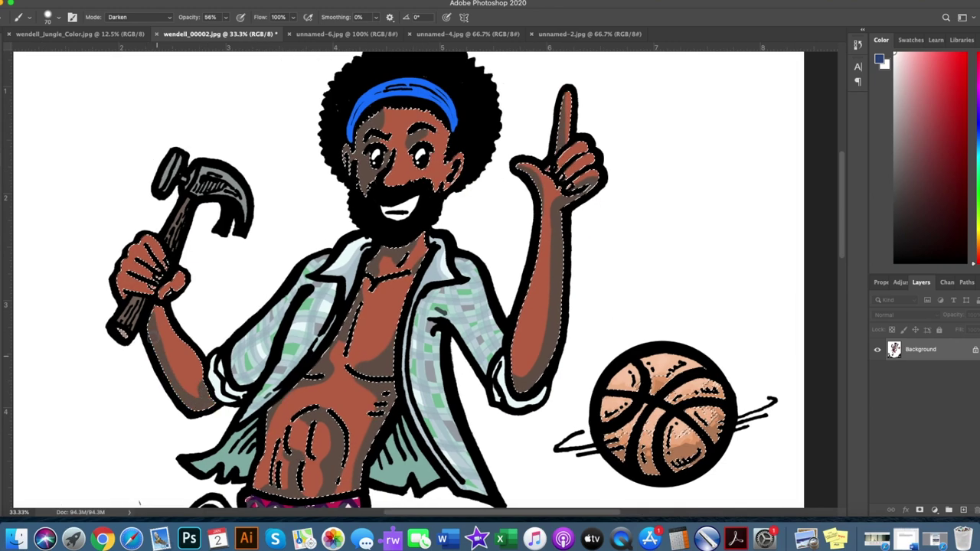
- Undo the stray blue stroke on the shirt and zoom out to the whole figure
{"action": "scroll", "coordinate": [293, 283], "scroll_direction": "down", "scroll_amount": 9}
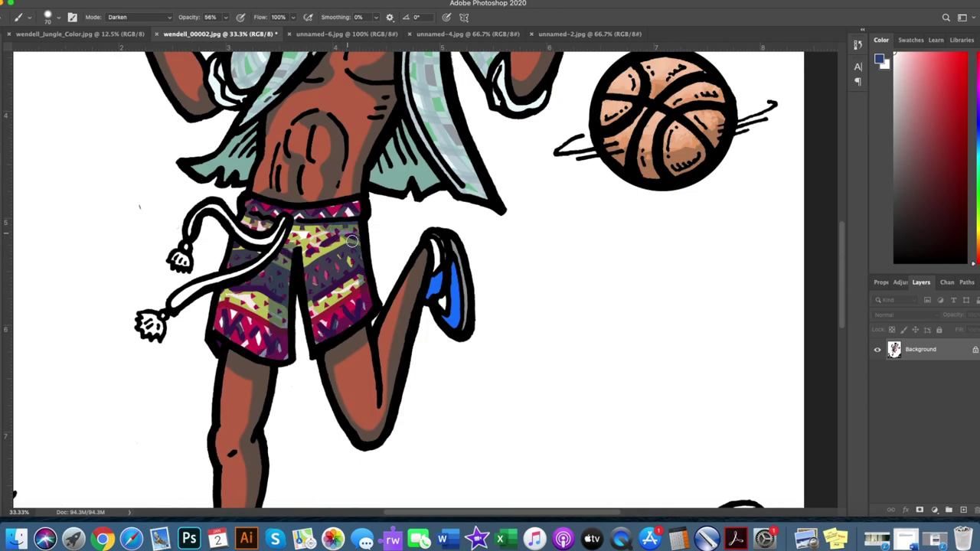
{"action": "scroll", "coordinate": [351, 241], "scroll_direction": "up", "scroll_amount": 3}
{"action": "scroll", "coordinate": [331, 313], "scroll_direction": "up", "scroll_amount": 2}
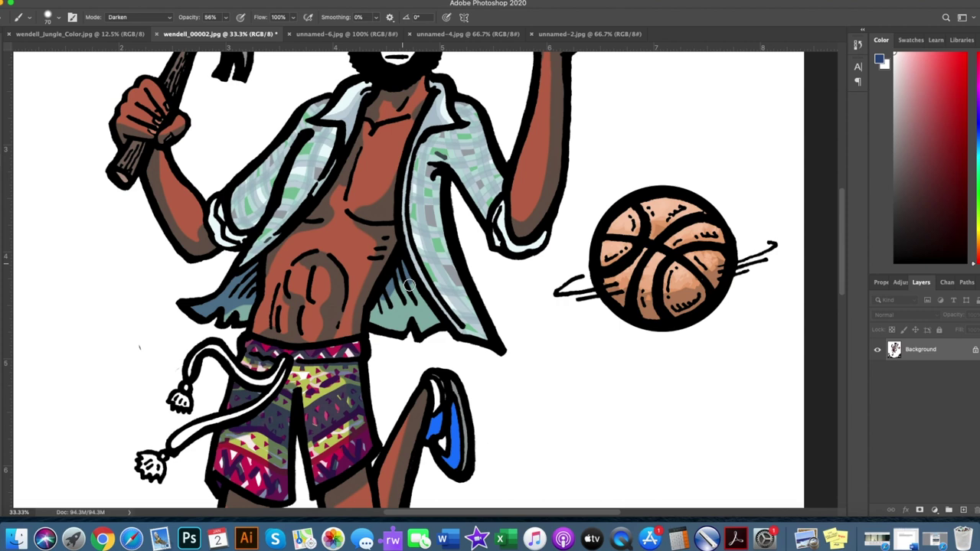
{"action": "scroll", "coordinate": [439, 225], "scroll_direction": "up", "scroll_amount": 2}
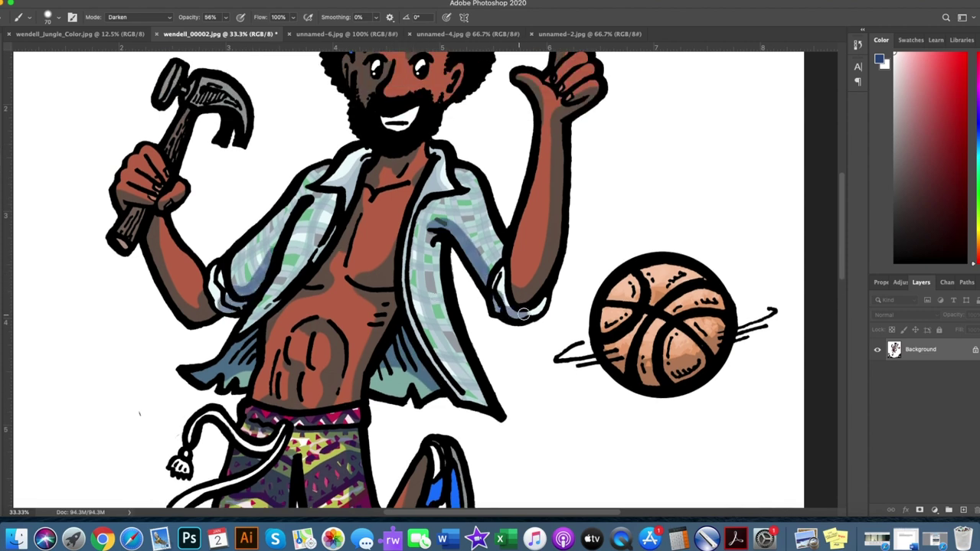
{"action": "scroll", "coordinate": [523, 314], "scroll_direction": "up", "scroll_amount": 4}
{"action": "scroll", "coordinate": [195, 158], "scroll_direction": "down", "scroll_amount": 2}
{"action": "scroll", "coordinate": [173, 214], "scroll_direction": "down", "scroll_amount": 10}
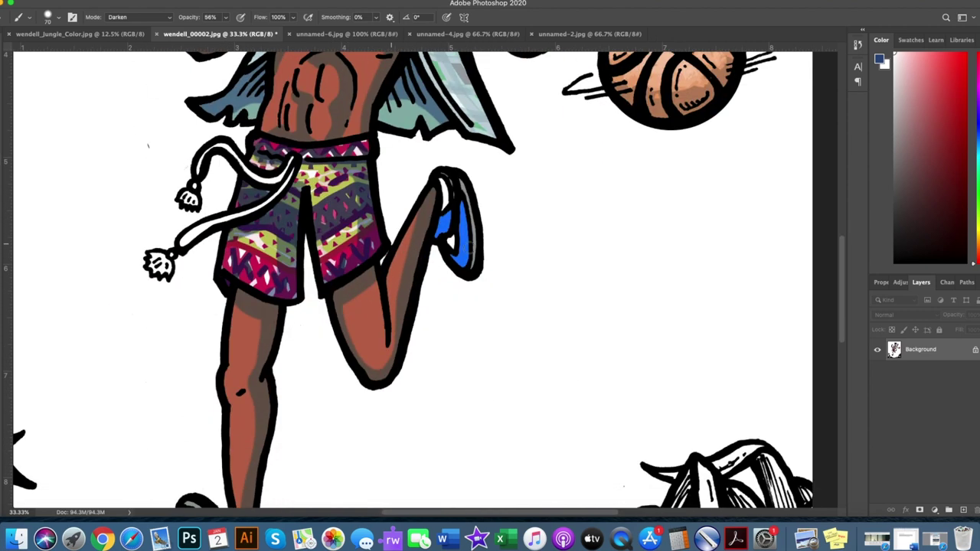
{"action": "scroll", "coordinate": [461, 209], "scroll_direction": "down", "scroll_amount": 7}
{"action": "scroll", "coordinate": [244, 385], "scroll_direction": "up", "scroll_amount": 8}
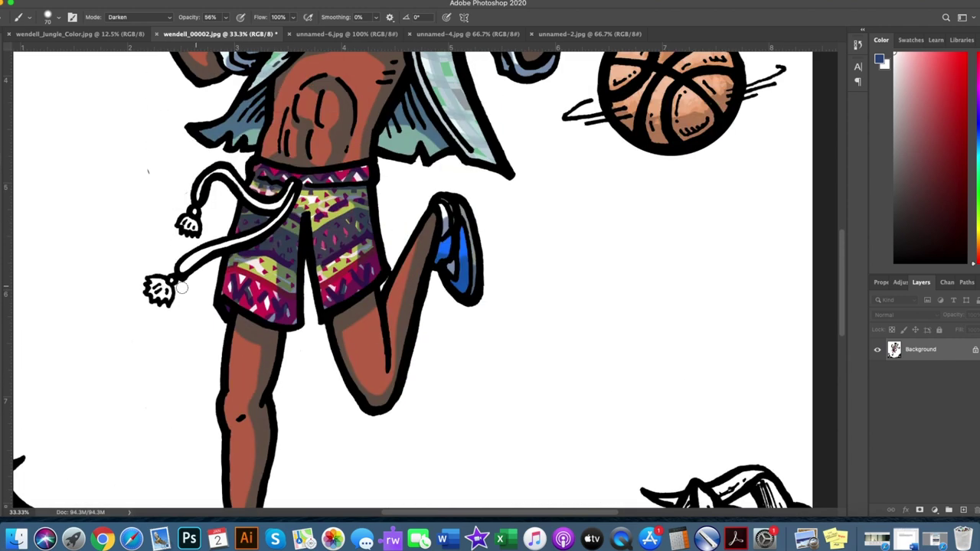
{"action": "scroll", "coordinate": [330, 354], "scroll_direction": "up", "scroll_amount": 8}
{"action": "scroll", "coordinate": [330, 354], "scroll_direction": "right", "scroll_amount": 3}
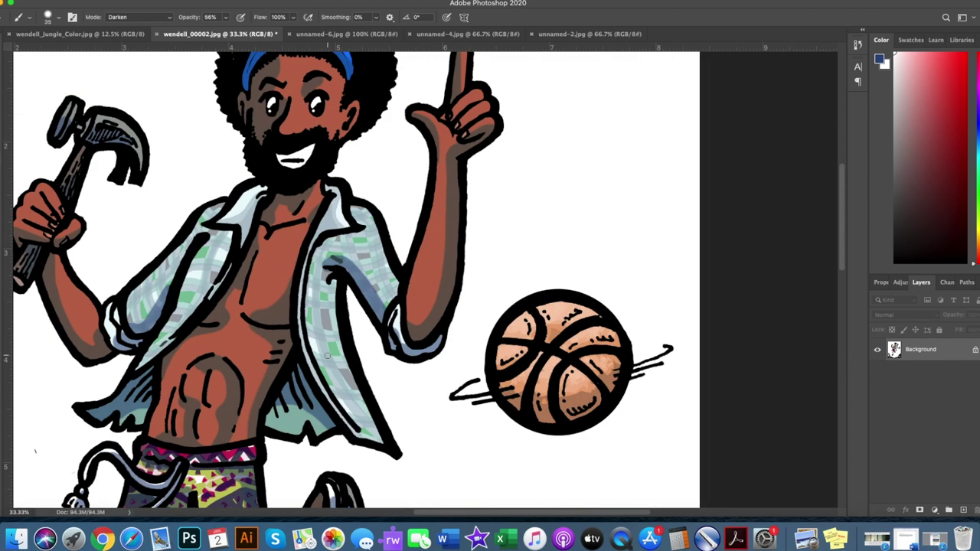
{"action": "key", "text": "ctrl+z"}
{"action": "key", "text": "ctrl+minus"}
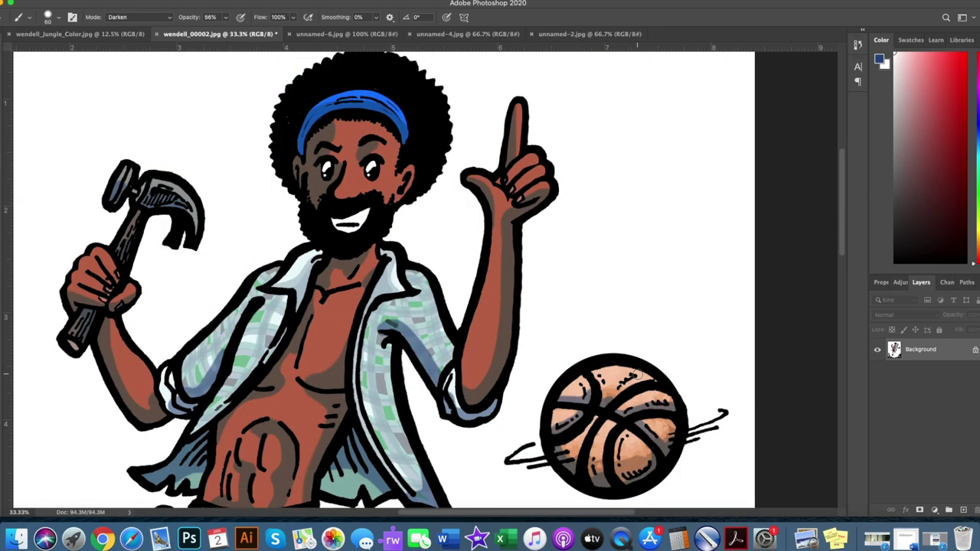
{"action": "key", "text": "ctrl+minus"}
- Save a JPEG copy named wendell_color_running.jpg and zoom out to the bottom plants
{"action": "key", "text": "w"}
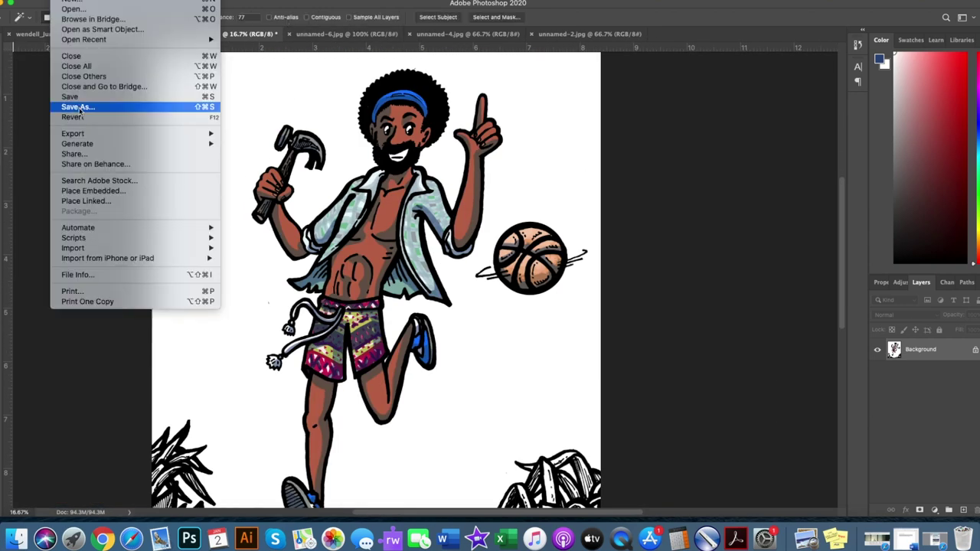
{"action": "left_click", "coordinate": [91, 103]}
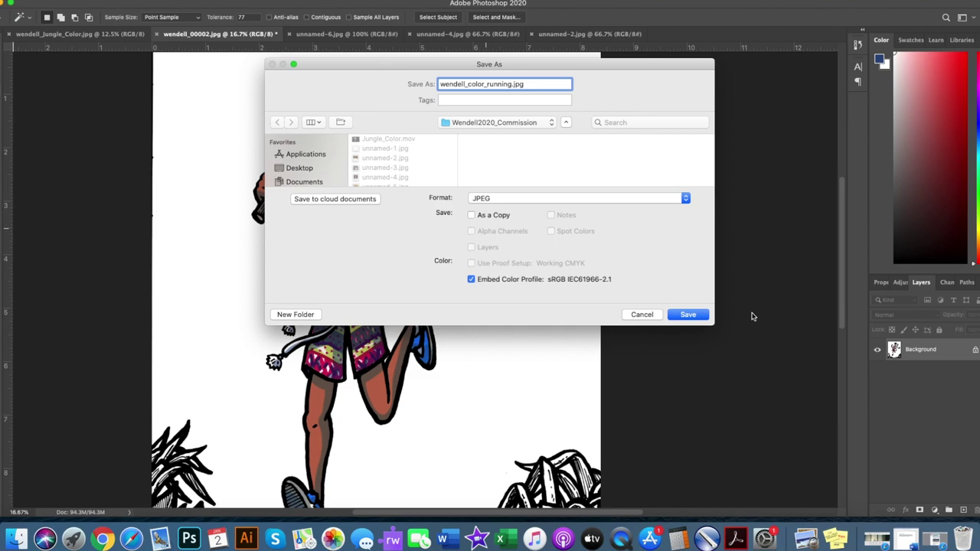
{"action": "key", "text": "Return"}
{"action": "key", "text": "ctrl+plus"}
{"action": "key", "text": "ctrl+plus"}
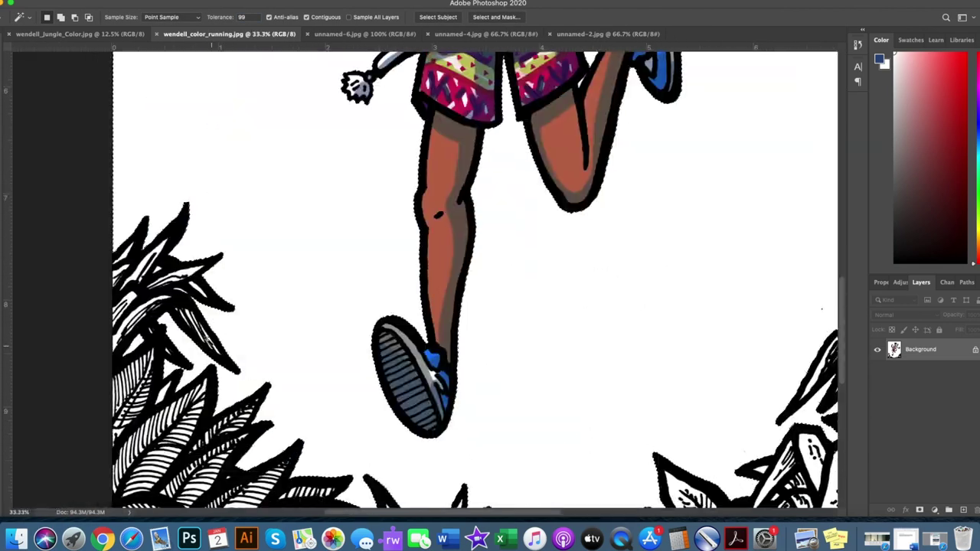
{"action": "scroll", "coordinate": [287, 444], "scroll_direction": "down", "scroll_amount": 5}
{"action": "scroll", "coordinate": [287, 444], "scroll_direction": "right", "scroll_amount": 3}
{"action": "scroll", "coordinate": [287, 444], "scroll_direction": "right", "scroll_amount": 4}
{"action": "scroll", "coordinate": [287, 444], "scroll_direction": "right", "scroll_amount": 2}
{"action": "scroll", "coordinate": [366, 238], "scroll_direction": "up", "scroll_amount": 3}
{"action": "key", "text": "ctrl+minus"}
- Outline the foreground plants with a polygonal selection and save the image
{"action": "key", "text": "g"}
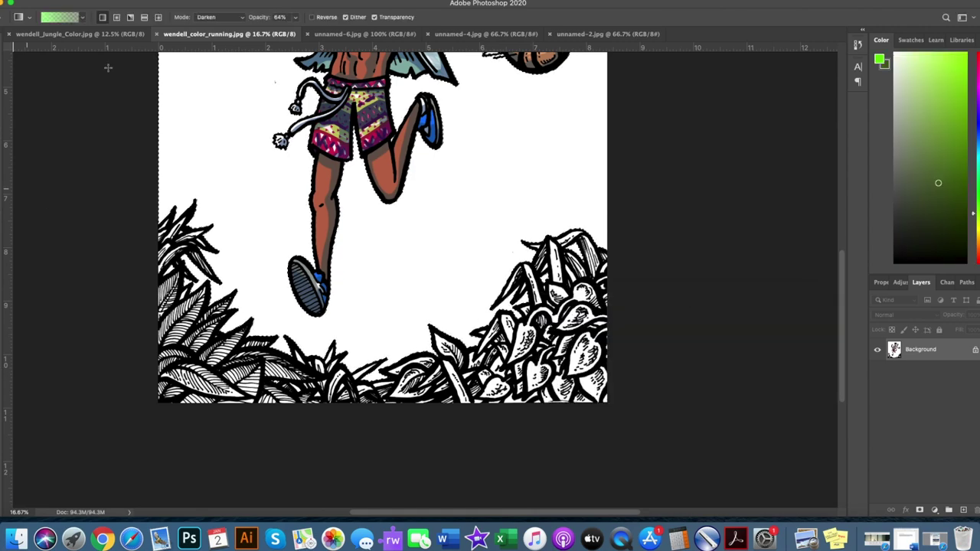
{"action": "scroll", "coordinate": [108, 67], "scroll_direction": "down", "scroll_amount": 2}
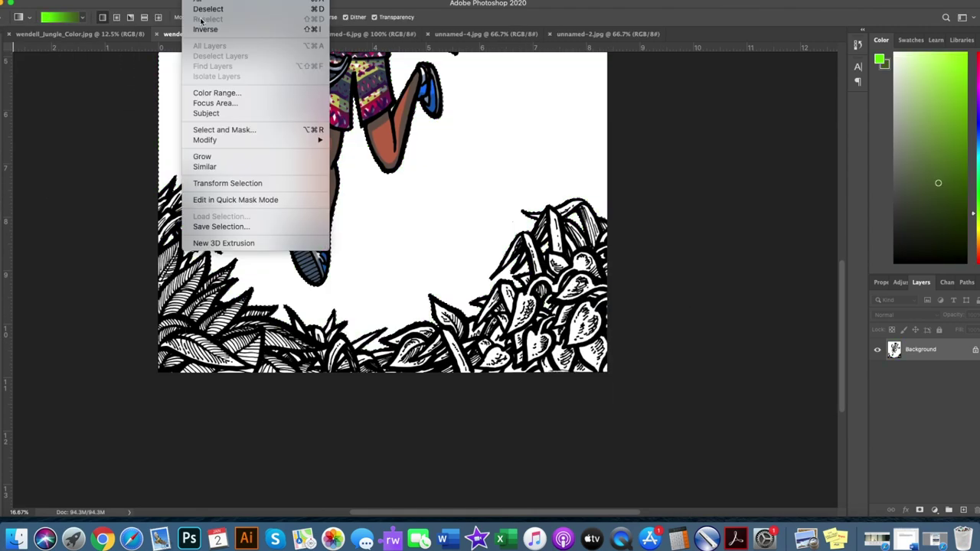
{"action": "left_click", "coordinate": [300, 116]}
{"action": "left_click", "coordinate": [330, 413]}
{"action": "left_click", "coordinate": [377, 442]}
{"action": "left_click", "coordinate": [645, 217]}
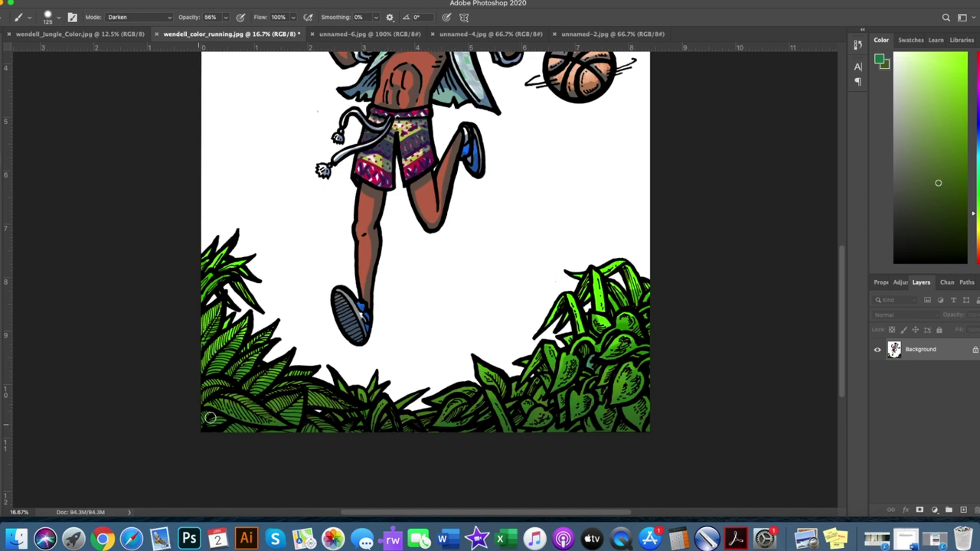
{"action": "left_click", "coordinate": [130, 96]}
{"action": "left_click", "coordinate": [308, 35]}
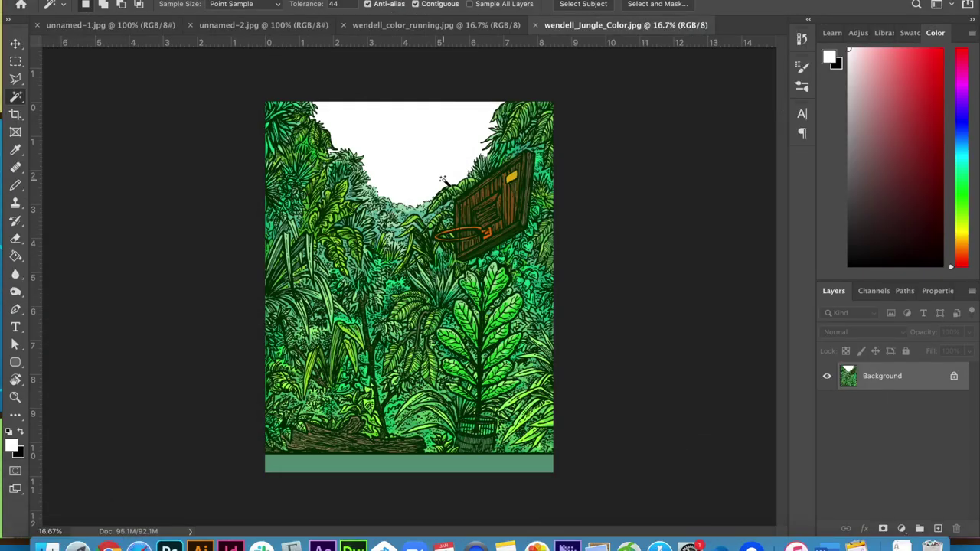
- Delete the white sky to transparency and add a new layer named Sky
{"action": "scroll", "coordinate": [383, 212], "scroll_direction": "up", "scroll_amount": 3}
{"action": "key", "text": "Delete"}
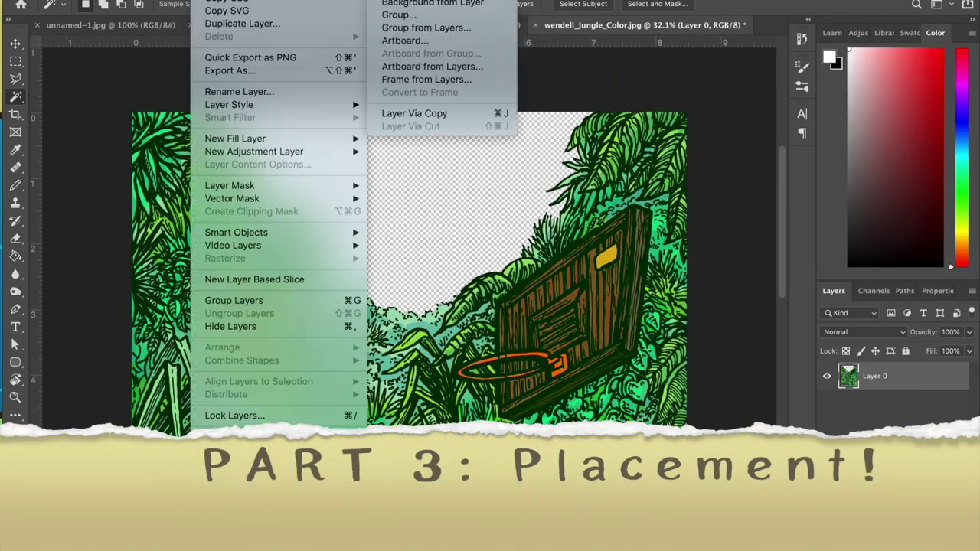
{"action": "key", "text": "ctrl+shift+alt+n"}
{"action": "type", "text": "Sky"}
{"action": "key", "text": "Return"}
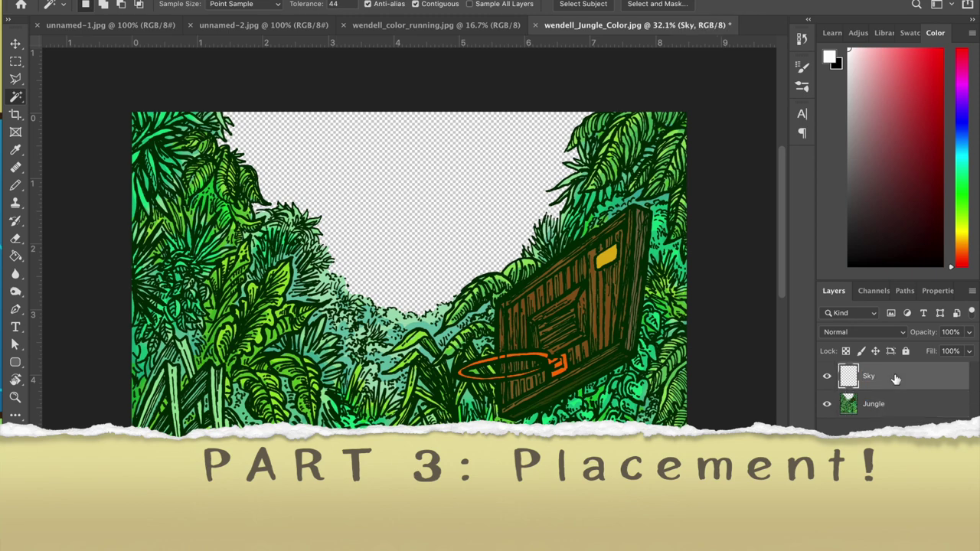
- Set the foreground colour to pale yellow and the background colour to orange
{"action": "key", "text": "i"}
{"action": "left_click", "coordinate": [829, 57]}
{"action": "left_click", "coordinate": [633, 310]}
{"action": "left_click", "coordinate": [877, 310]}
{"action": "left_click", "coordinate": [835, 63]}
{"action": "left_click", "coordinate": [734, 321]}
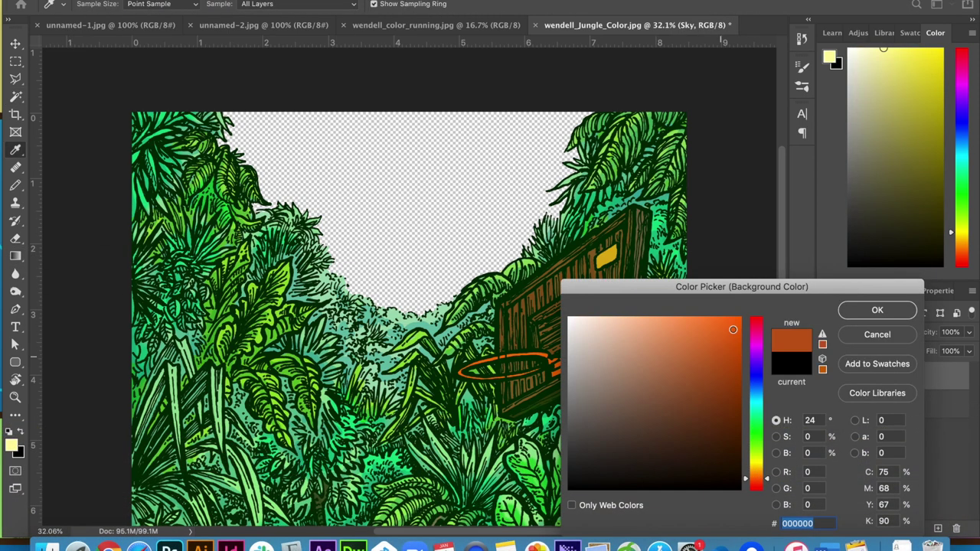
{"action": "left_click", "coordinate": [875, 311]}
- Try a yellow-to-orange gradient across the sky, undo it, and fit the image on screen
{"action": "key", "text": "g"}
{"action": "left_click", "coordinate": [104, 4]}
{"action": "double_click", "coordinate": [49, 50]}
{"action": "mouse_move", "coordinate": [449, 117]}
{"action": "left_mouse_down"}
{"action": "mouse_move", "coordinate": [390, 325]}
{"action": "mouse_move", "coordinate": [420, 251]}
{"action": "left_mouse_up"}
{"action": "key", "text": "ctrl+z"}
{"action": "key", "text": "ctrl+z"}
{"action": "key", "text": "ctrl+0"}
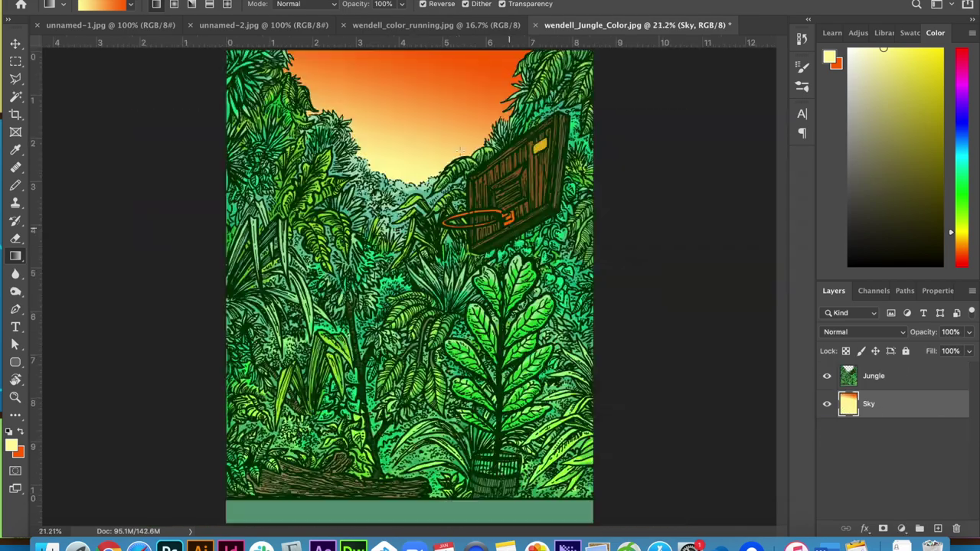
- In wendell_color_running, pick the Magic Wand and start converting the Background into a layer
{"action": "left_click", "coordinate": [437, 25]}
{"action": "left_click", "coordinate": [16, 98]}
{"action": "double_click", "coordinate": [881, 376]}
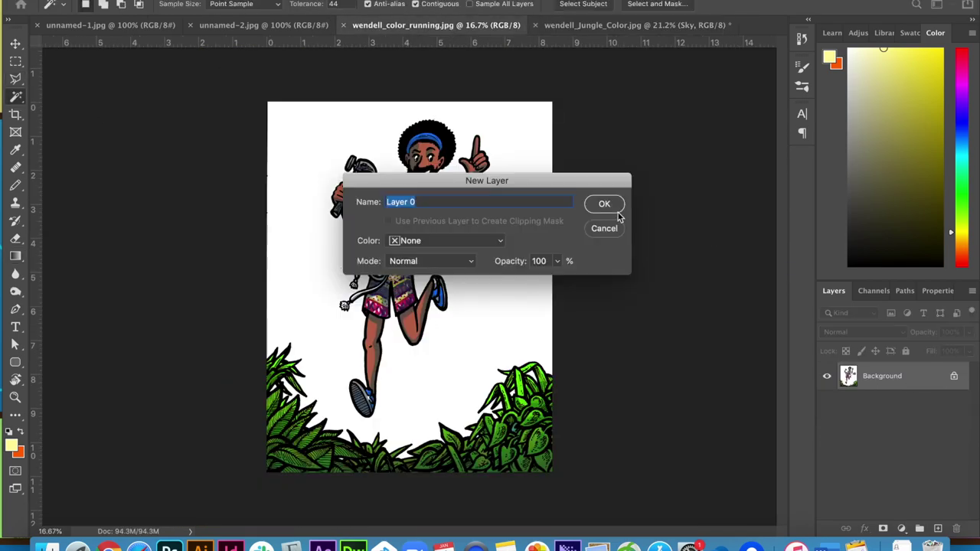
- Convert the background to Layer 0 and delete the white around the runner
{"action": "left_click", "coordinate": [620, 212]}
{"action": "left_click", "coordinate": [477, 308]}
{"action": "key", "text": "Delete"}
{"action": "scroll", "coordinate": [477, 308], "scroll_direction": "up", "scroll_amount": 2}
{"action": "key", "text": "v"}
- Lasso the runner, move him into the jungle document, and enlarge him to fill the scene
{"action": "key", "text": "l"}
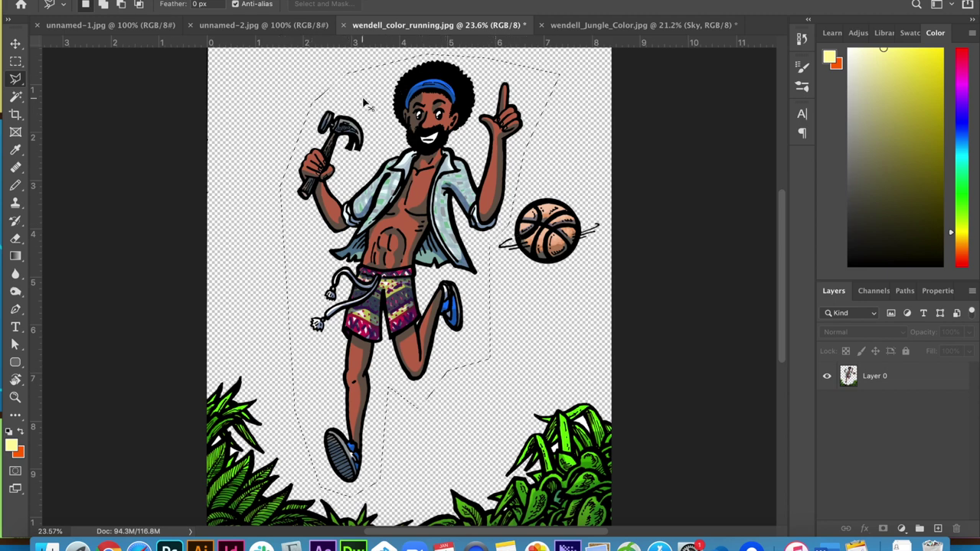
{"action": "left_click_drag", "start_coordinate": [365, 103], "coordinate": [651, 25]}
{"action": "key", "text": "v"}
{"action": "left_click_drag", "start_coordinate": [416, 174], "coordinate": [372, 262]}
{"action": "key", "text": "ctrl+t"}
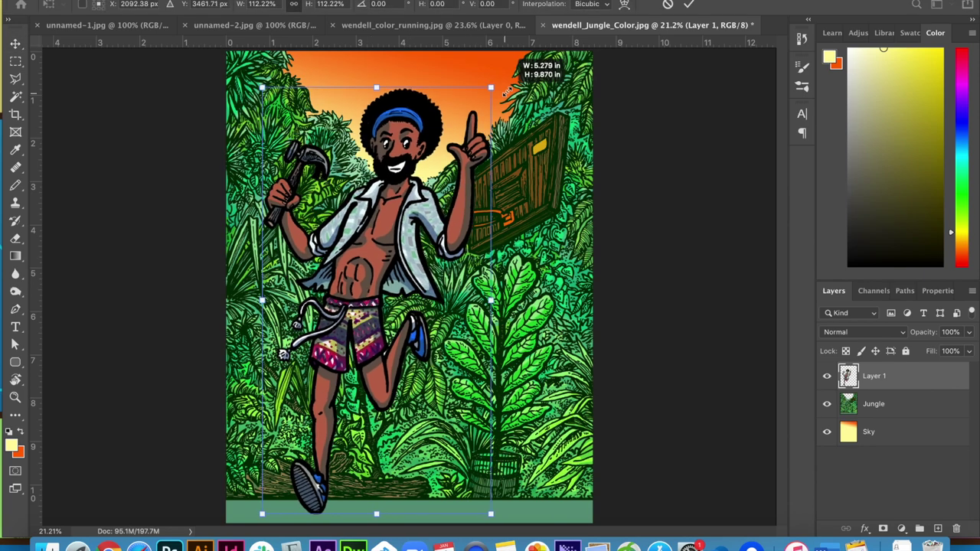
{"action": "left_click_drag", "start_coordinate": [461, 99], "coordinate": [505, 70]}
{"action": "left_click_drag", "start_coordinate": [362, 215], "coordinate": [385, 219]}
{"action": "key", "text": "Return"}
- Add a vertical guide, hide the runner layer, and target the Jungle layer
{"action": "left_click_drag", "start_coordinate": [32, 340], "coordinate": [466, 329]}
{"action": "left_click", "coordinate": [826, 376]}
{"action": "left_click", "coordinate": [872, 403]}
- Copy the backboard to its own layer, shift it into place, and merge it into Jungle
{"action": "scroll", "coordinate": [248, 365], "scroll_direction": "up", "scroll_amount": 3}
{"action": "key", "text": "l"}
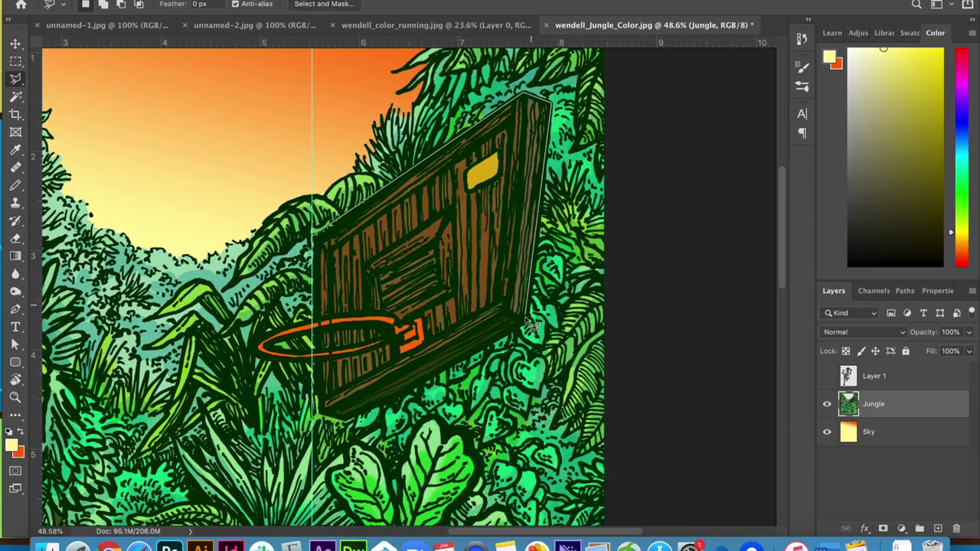
{"action": "double_click", "coordinate": [279, 340]}
{"action": "scroll", "coordinate": [279, 340], "scroll_direction": "down", "scroll_amount": 2}
{"action": "key", "text": "ctrl+j"}
{"action": "key", "text": "ctrl+t"}
{"action": "left_click_drag", "start_coordinate": [301, 181], "coordinate": [354, 212]}
{"action": "key", "text": "Return"}
{"action": "scroll", "coordinate": [443, 293], "scroll_direction": "up", "scroll_amount": 3}
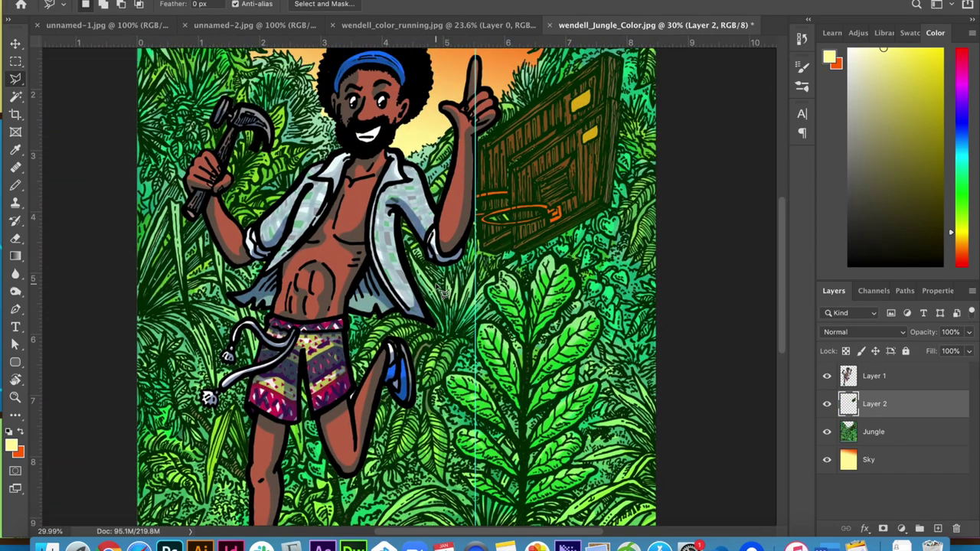
{"action": "key", "text": "ctrl+e"}
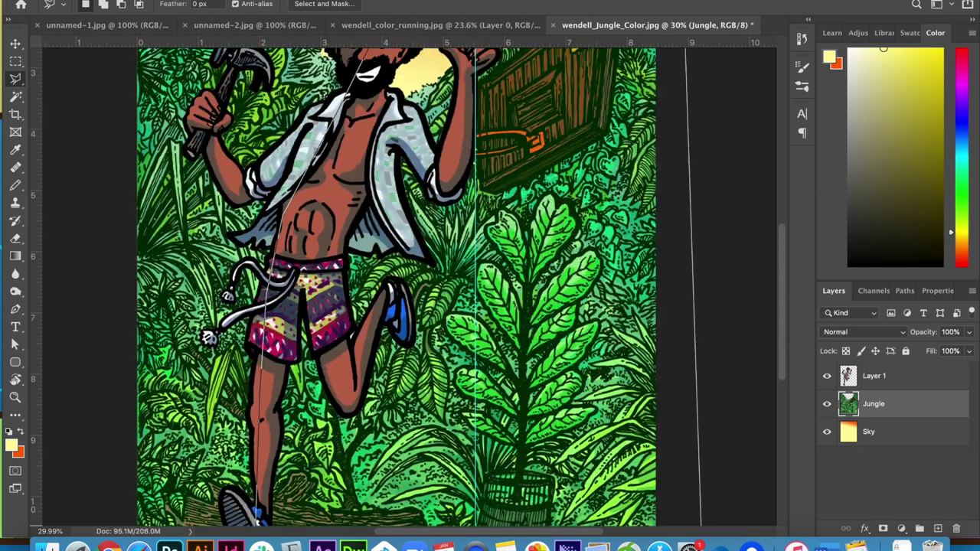
- Select the upper jungle treetops and nudge them slightly to the right
{"action": "left_click", "coordinate": [691, 67]}
{"action": "left_click", "coordinate": [497, 56]}
{"action": "double_click", "coordinate": [253, 49]}
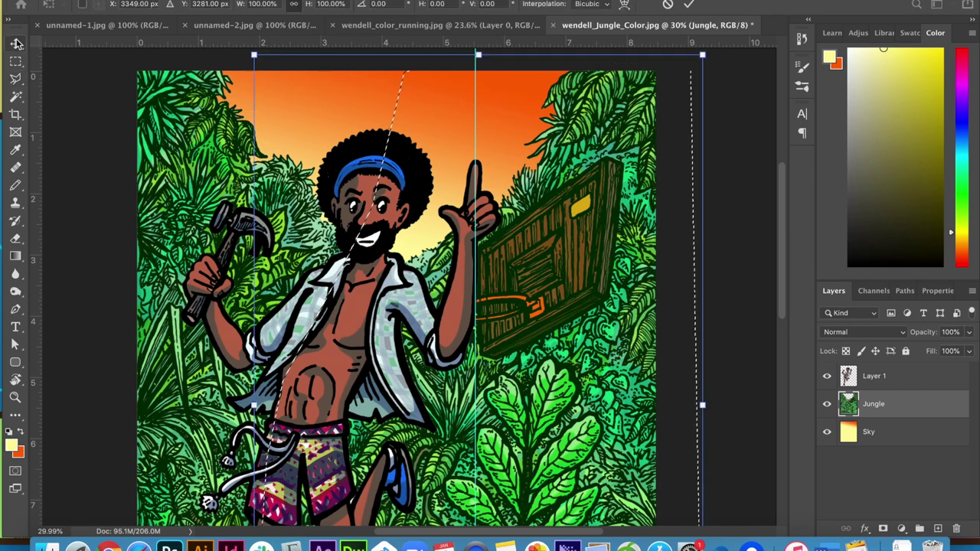
{"action": "key", "text": "v"}
{"action": "scroll", "coordinate": [420, 269], "scroll_direction": "down", "scroll_amount": 2}
{"action": "scroll", "coordinate": [420, 269], "scroll_direction": "down", "scroll_amount": 1}
{"action": "key", "text": "shift+Right"}
{"action": "key", "text": "shift+Right"}
{"action": "key", "text": "shift+Right"}
{"action": "key", "text": "shift+Right"}
{"action": "key", "text": "shift+Right"}
{"action": "key", "text": "shift+Right"}
{"action": "key", "text": "shift+Right"}
{"action": "key", "text": "shift+Right"}
{"action": "key", "text": "shift+Right"}
{"action": "key", "text": "shift+Right"}
{"action": "left_click", "coordinate": [367, 0]}
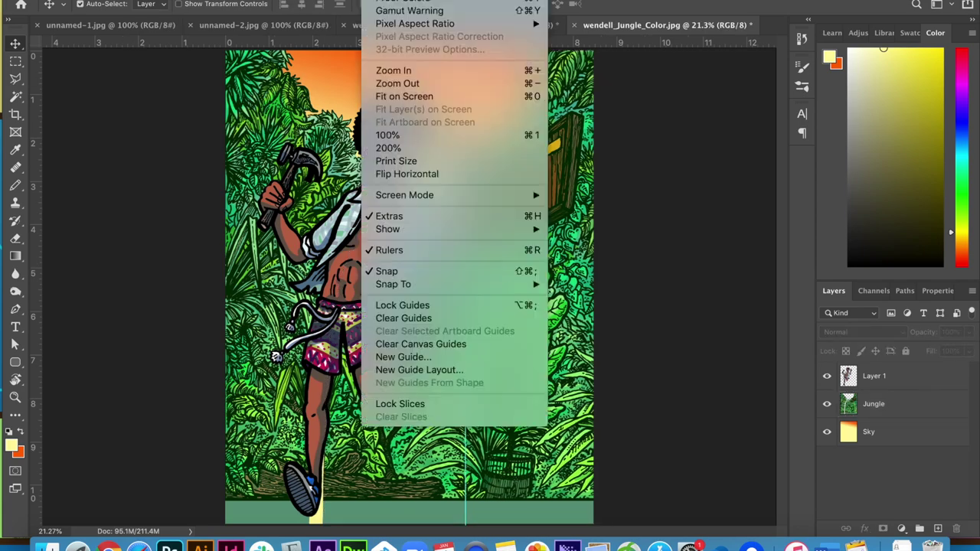
- Hide extras and paste the basketball from the running file into the jungle scene
{"action": "left_click", "coordinate": [379, 212]}
{"action": "left_click", "coordinate": [826, 376]}
{"action": "left_click", "coordinate": [826, 376]}
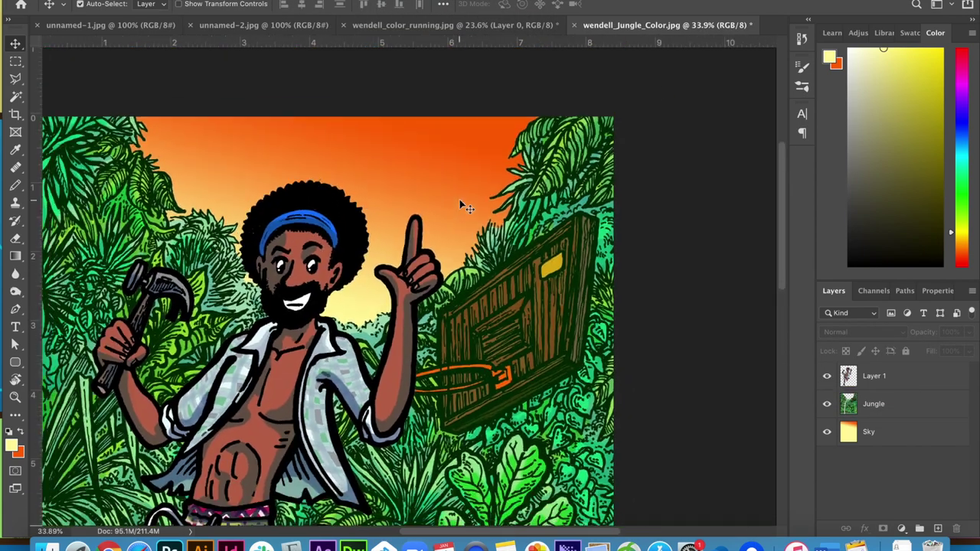
{"action": "key", "text": "ctrl+shift+Tab"}
{"action": "key", "text": "ctrl+Tab"}
{"action": "key", "text": "ctrl+v"}
- Move the basketball up near the runner's hand and shrink it
{"action": "key", "text": "ctrl+t"}
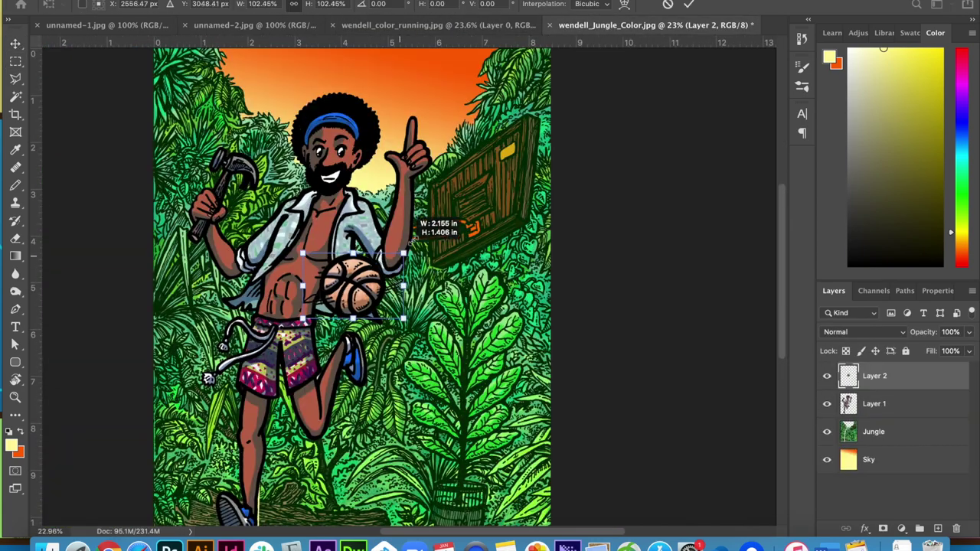
{"action": "left_click_drag", "start_coordinate": [372, 221], "coordinate": [400, 153]}
{"action": "left_click_drag", "start_coordinate": [459, 104], "coordinate": [480, 92]}
{"action": "key", "text": "Return"}
- Stack the runner above the basketball and shrink him slightly
{"action": "left_click_drag", "start_coordinate": [874, 403], "coordinate": [874, 370]}
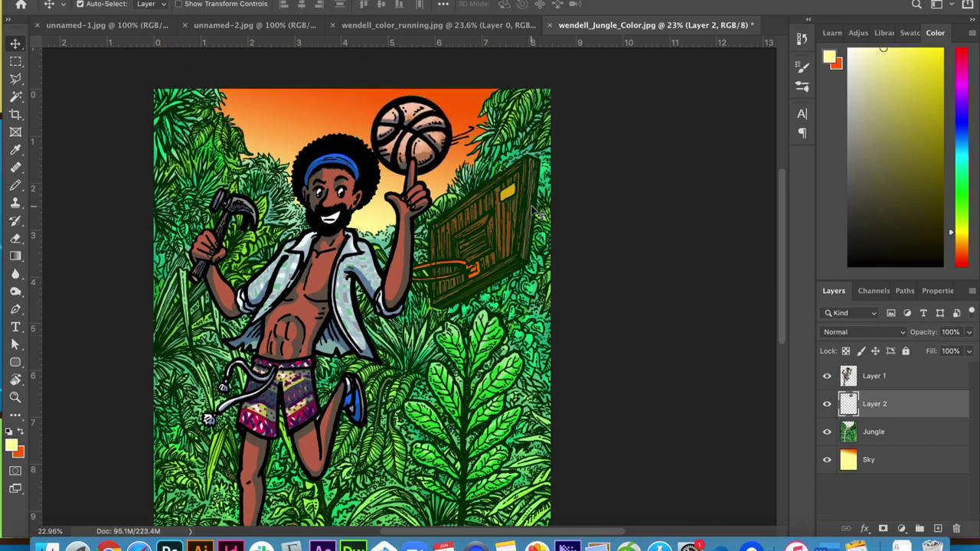
{"action": "key", "text": "ctrl+t"}
{"action": "left_click_drag", "start_coordinate": [450, 137], "coordinate": [444, 144]}
{"action": "key", "text": "Return"}
- Tilt the basketball as if spinning and settle it on the runner's fingertip
{"action": "left_click", "coordinate": [874, 404]}
{"action": "key", "text": "ctrl+t"}
{"action": "left_click_drag", "start_coordinate": [477, 99], "coordinate": [484, 135]}
{"action": "left_click_drag", "start_coordinate": [443, 107], "coordinate": [450, 115]}
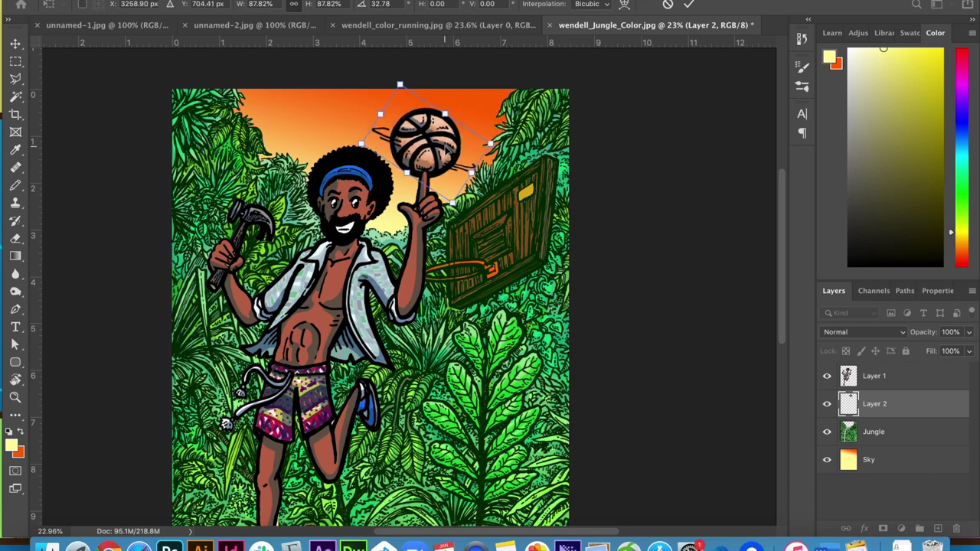
{"action": "key", "text": "Return"}
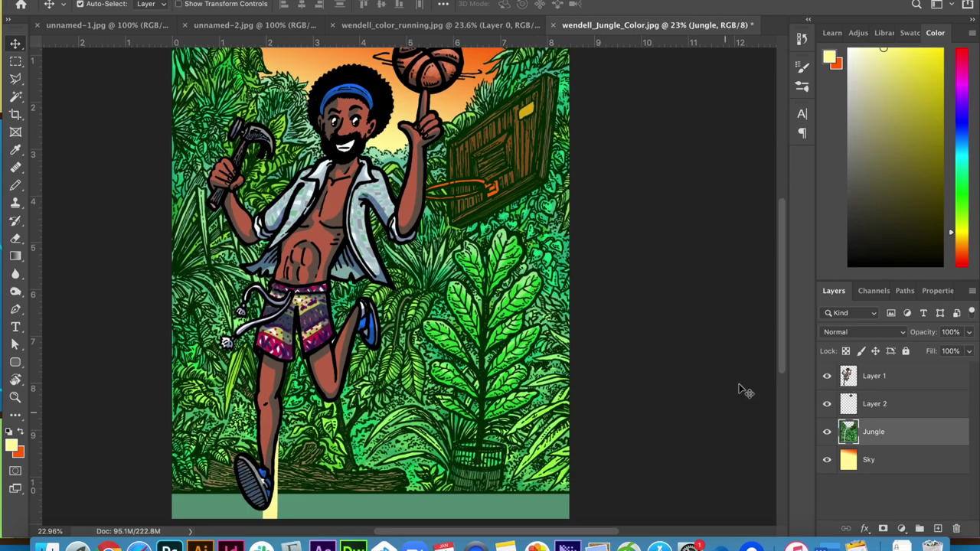
- Rename the layers Basketball and Wendell
{"action": "type", "text": "ball"}
{"action": "key", "text": "shift+Tab"}
{"action": "type", "text": "W"}
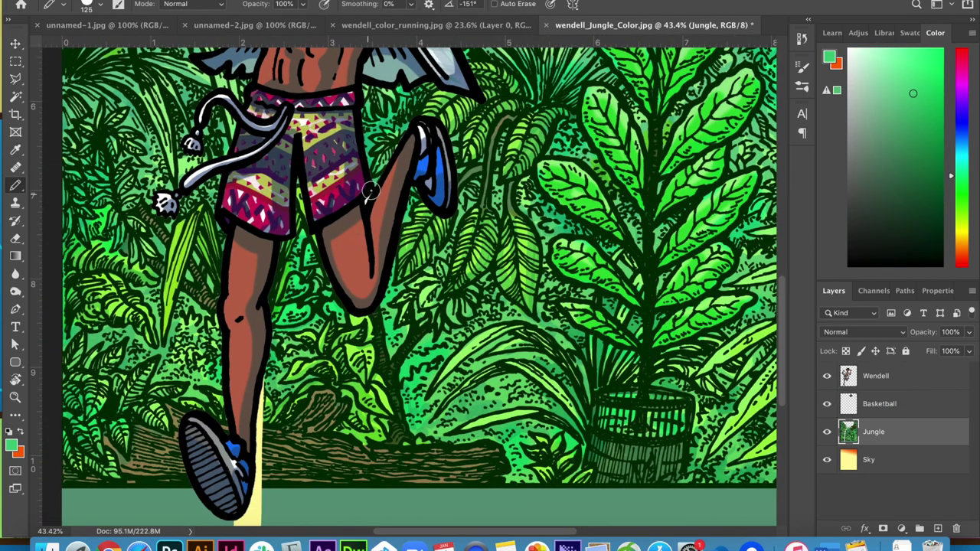
- Copy the Jungle area under the runner's shoe onto a new patch layer and transform it
{"action": "left_click", "coordinate": [869, 378]}
{"action": "scroll", "coordinate": [382, 306], "scroll_direction": "down", "scroll_amount": 2}
{"action": "scroll", "coordinate": [306, 344], "scroll_direction": "left", "scroll_amount": 2}
{"action": "key", "text": "w"}
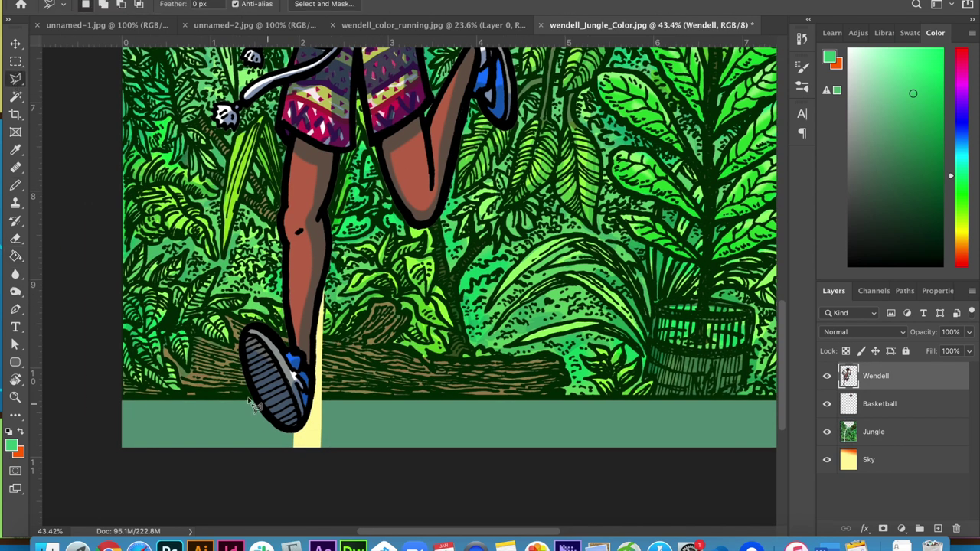
{"action": "left_click", "coordinate": [908, 431]}
{"action": "key", "text": "ctrl+j"}
{"action": "key", "text": "ctrl+t"}
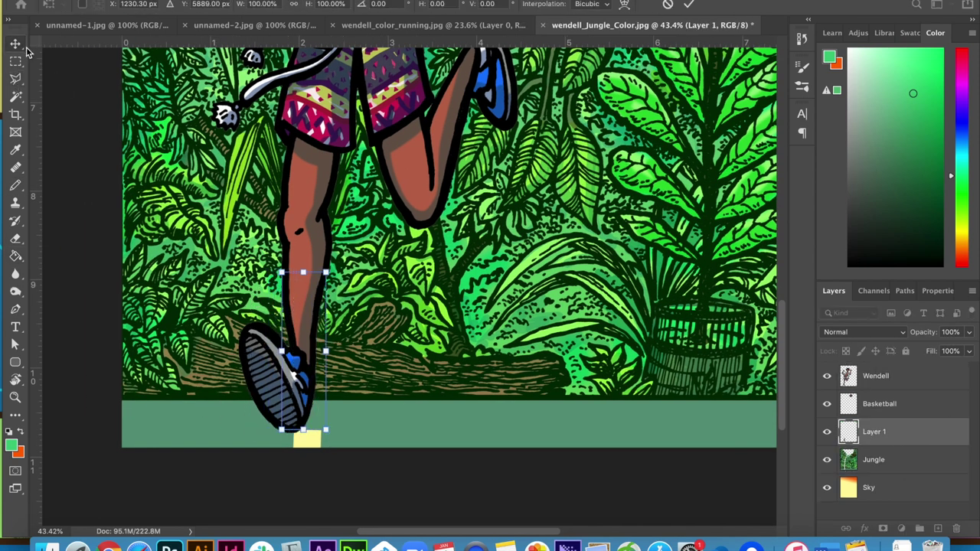
{"action": "key", "text": "Return"}
- Erase parts of the copied patch, then merge the patch layer down
{"action": "key", "text": "e"}
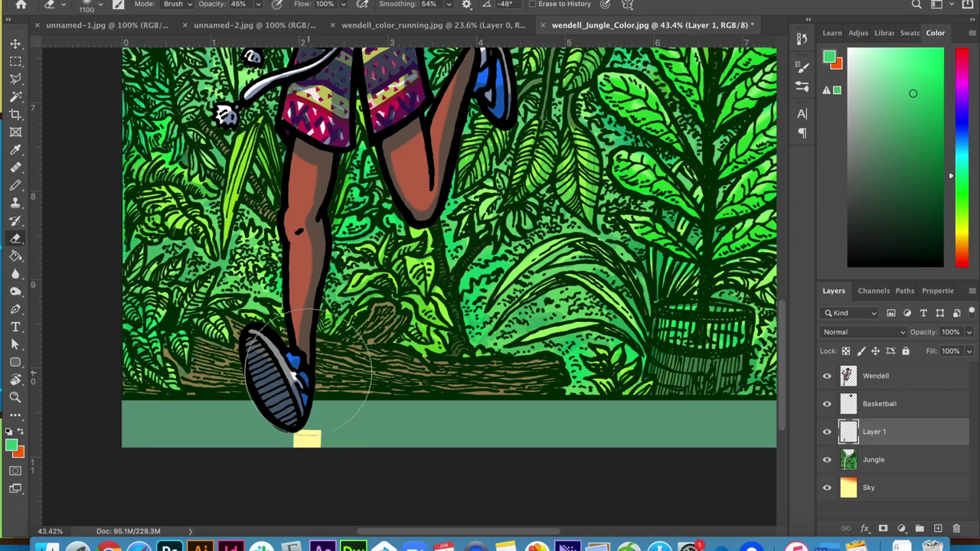
{"action": "scroll", "coordinate": [287, 341], "scroll_direction": "up", "scroll_amount": 5}
{"action": "scroll", "coordinate": [287, 341], "scroll_direction": "down", "scroll_amount": 5}
{"action": "key", "text": "ctrl+e"}
{"action": "scroll", "coordinate": [242, 326], "scroll_direction": "down", "scroll_amount": 2}
- Set the foreground to light grey #b3b8b6, extend the canvas downward, and fill the new strip
{"action": "key", "text": "m"}
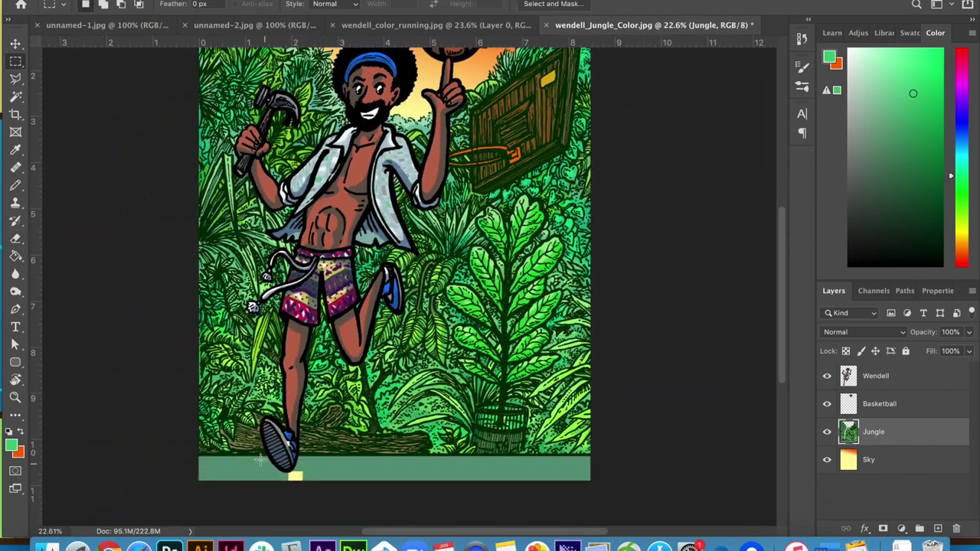
{"action": "left_click", "coordinate": [11, 446]}
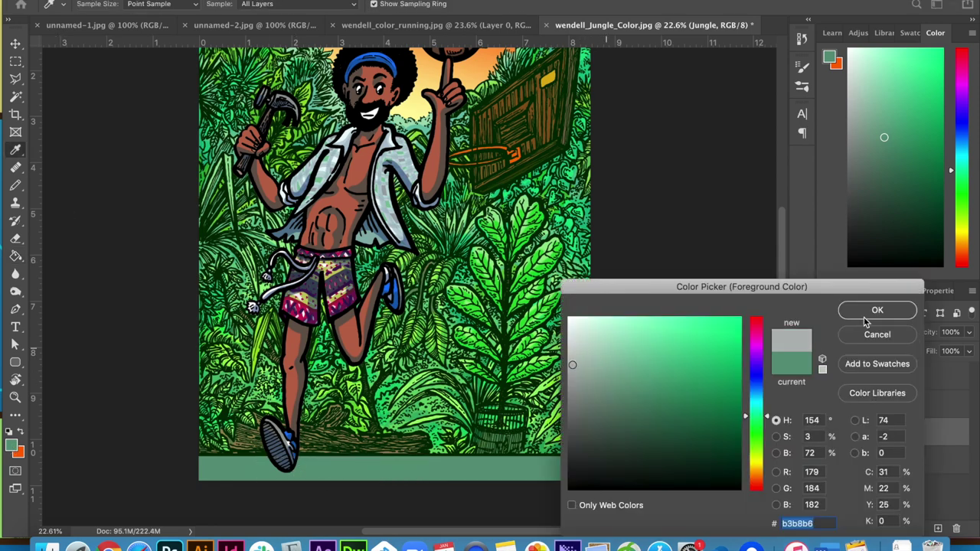
{"action": "left_click", "coordinate": [865, 314]}
{"action": "key", "text": "c"}
{"action": "left_click_drag", "start_coordinate": [410, 511], "coordinate": [410, 525]}
{"action": "key", "text": "Return"}
{"action": "key", "text": "g"}
{"action": "left_click", "coordinate": [450, 509]}
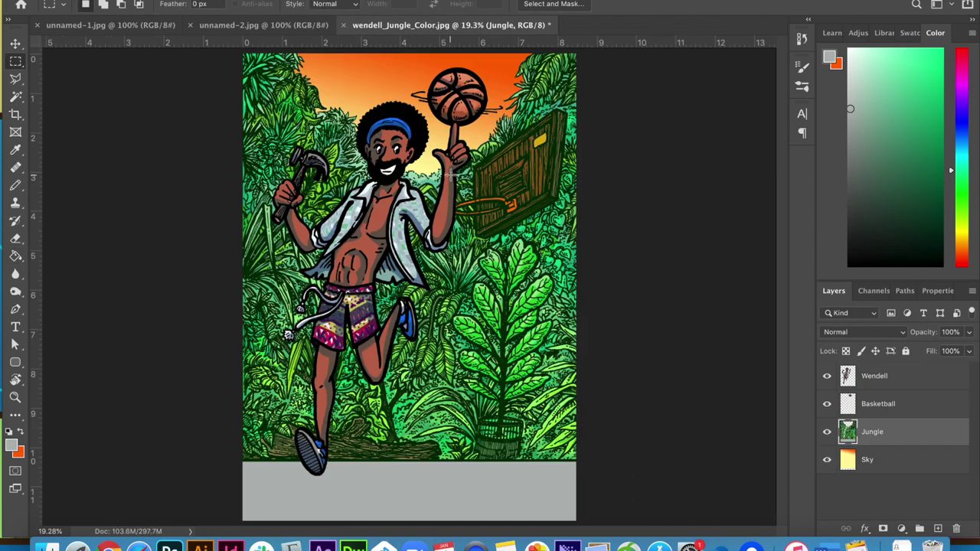
- Paste the foreground foliage, move it to the bottom edge and stretch it to the left edge
{"action": "key", "text": "ctrl+v"}
{"action": "left_click_drag", "start_coordinate": [521, 455], "coordinate": [520, 475]}
{"action": "key", "text": "ctrl+t"}
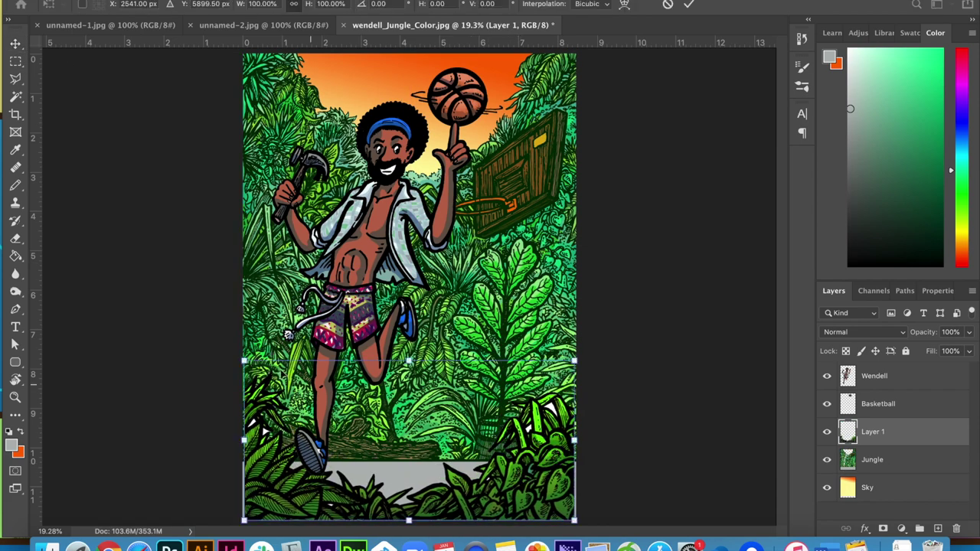
{"action": "left_click_drag", "start_coordinate": [236, 350], "coordinate": [237, 364]}
{"action": "key", "text": "Return"}
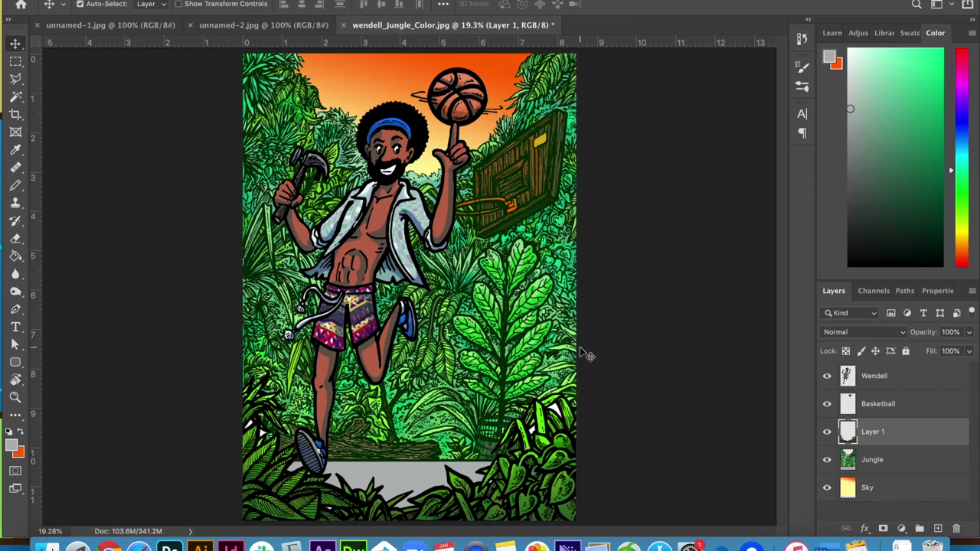
{"action": "scroll", "coordinate": [586, 354], "scroll_direction": "up", "scroll_amount": 3}
{"action": "key", "text": "ctrl+t"}
{"action": "key", "text": "Return"}
- Rename the foliage layer 'Foreground' and move it to the top of the layer stack
{"action": "double_click", "coordinate": [872, 431]}
{"action": "type", "text": "Foreground"}
{"action": "key", "text": "Return"}
{"action": "left_click_drag", "start_coordinate": [874, 434], "coordinate": [860, 370]}
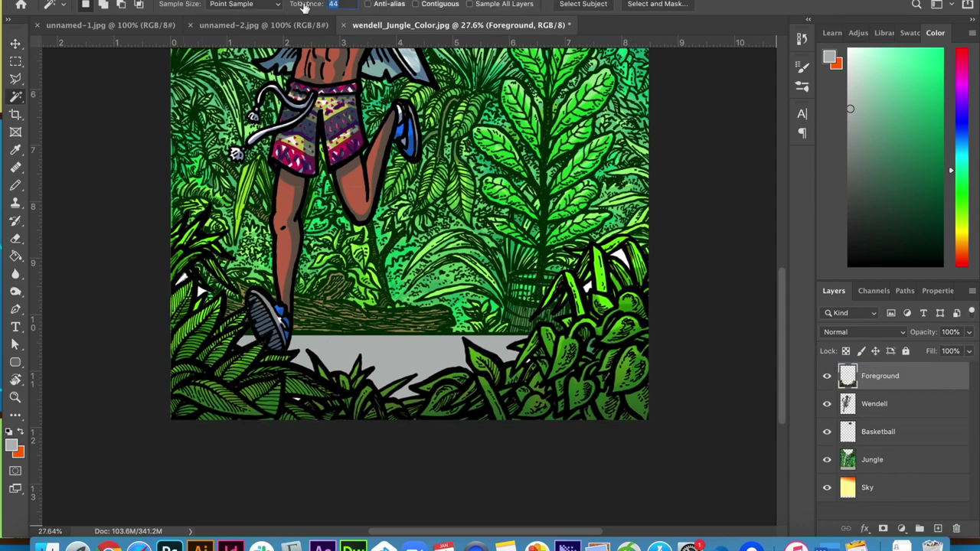
- Marquee the runner's lower leg and warp it so the foot sits lower among the plants
{"action": "scroll", "coordinate": [410, 260], "scroll_direction": "down", "scroll_amount": 1}
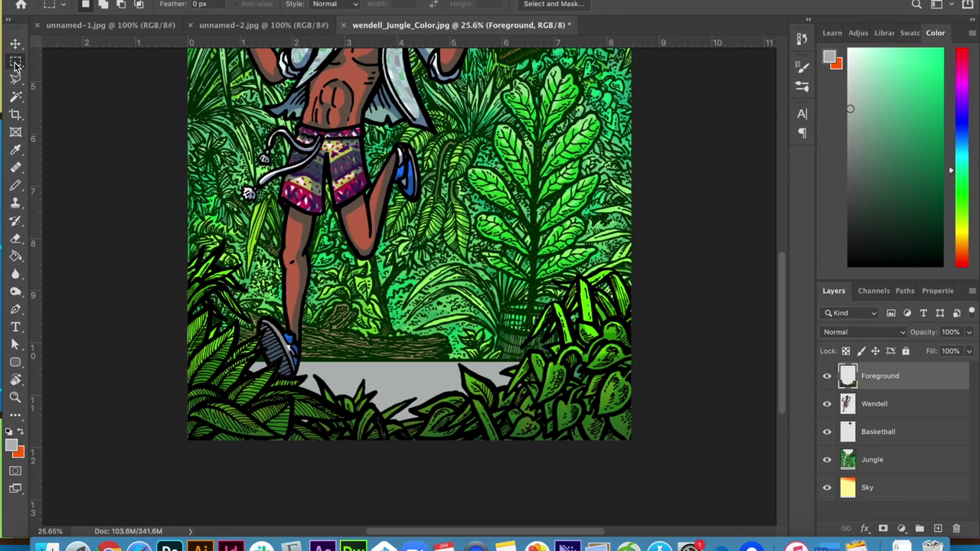
{"action": "key", "text": "m"}
{"action": "left_click_drag", "start_coordinate": [241, 241], "coordinate": [313, 358]}
{"action": "key", "text": "ctrl+t"}
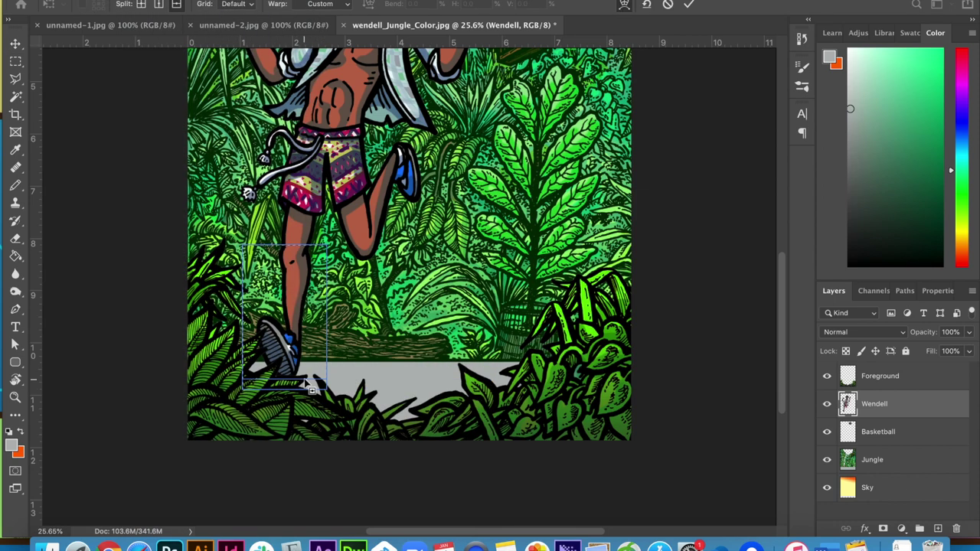
{"action": "key", "text": "Escape"}
{"action": "left_click", "coordinate": [437, 372]}
{"action": "left_click_drag", "start_coordinate": [314, 380], "coordinate": [331, 384]}
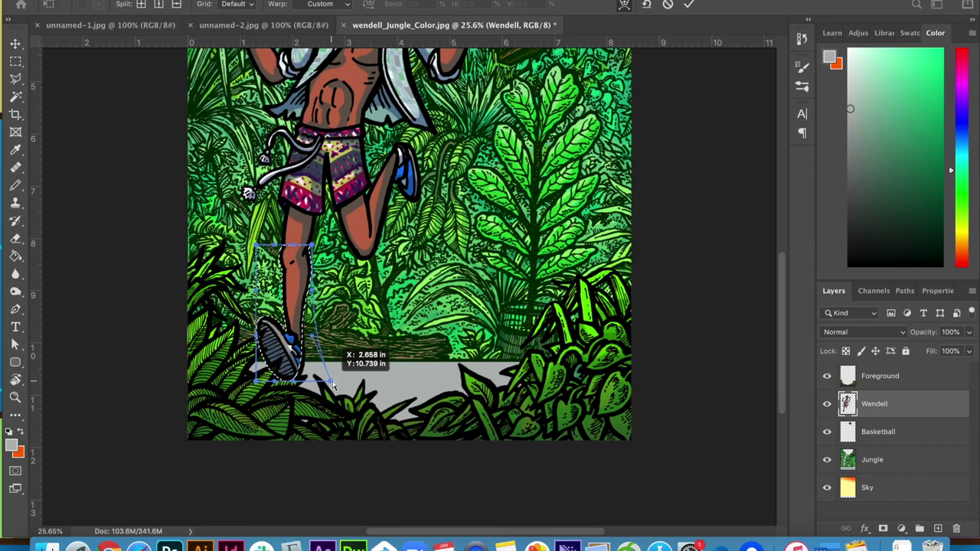
{"action": "key", "text": "Return"}
{"action": "scroll", "coordinate": [411, 328], "scroll_direction": "down", "scroll_amount": 2}
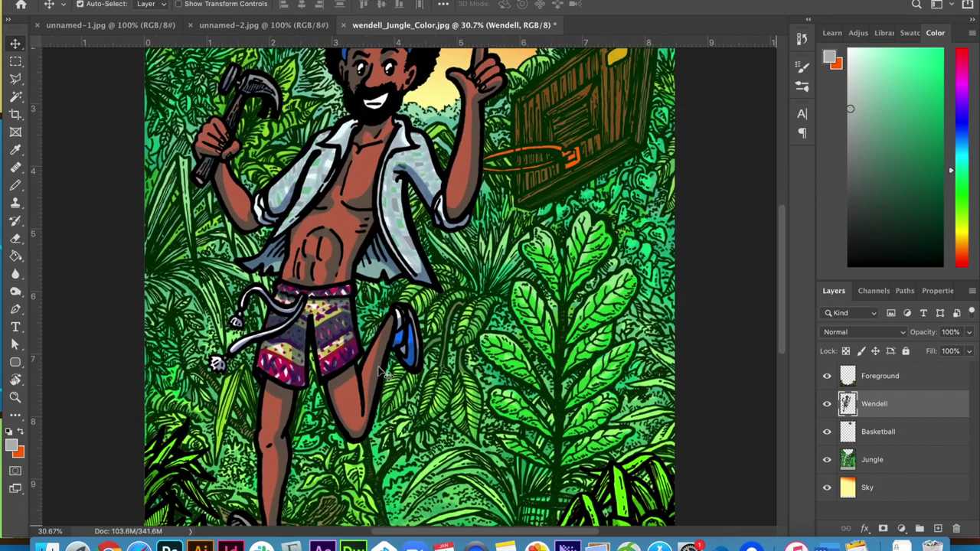
{"action": "key", "text": "ctrl+0"}
{"action": "left_click", "coordinate": [568, 265], "text": "ctrl"}
- Lower the Jungle layer's opacity to 84% and select the bottom strip of the picture
{"action": "left_click_drag", "start_coordinate": [749, 171], "coordinate": [737, 174]}
{"action": "key", "text": "Return"}
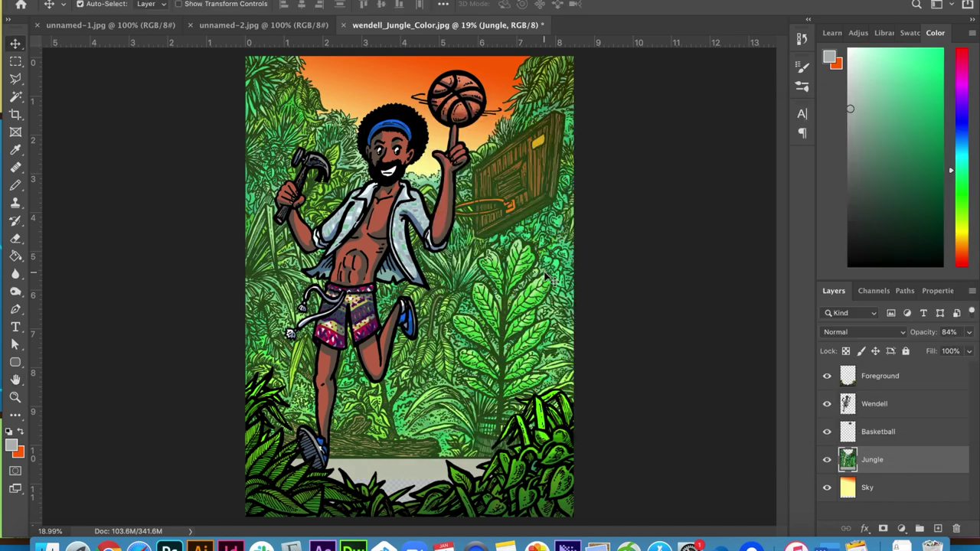
{"action": "key", "text": "g"}
{"action": "left_click", "coordinate": [423, 470], "text": "ctrl"}
{"action": "left_click_drag", "start_coordinate": [514, 500], "coordinate": [577, 520]}
{"action": "key", "text": "g"}
{"action": "left_click", "coordinate": [883, 469]}
- Fill the bottom ground strip with grey on the Sky layer
{"action": "key", "text": "ctrl+plus"}
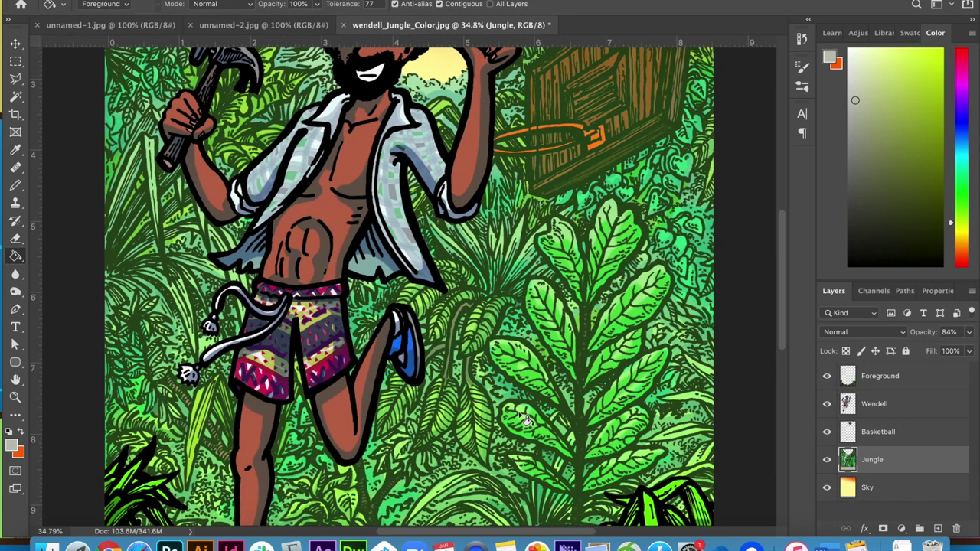
{"action": "key", "text": "alt+bracketleft"}
{"action": "key", "text": "m"}
{"action": "key", "text": "g"}
{"action": "left_click", "coordinate": [143, 404]}
- Brush a soft olive shadow at size 500 across the grey strip and show the Foreground plants
{"action": "left_click", "coordinate": [896, 170]}
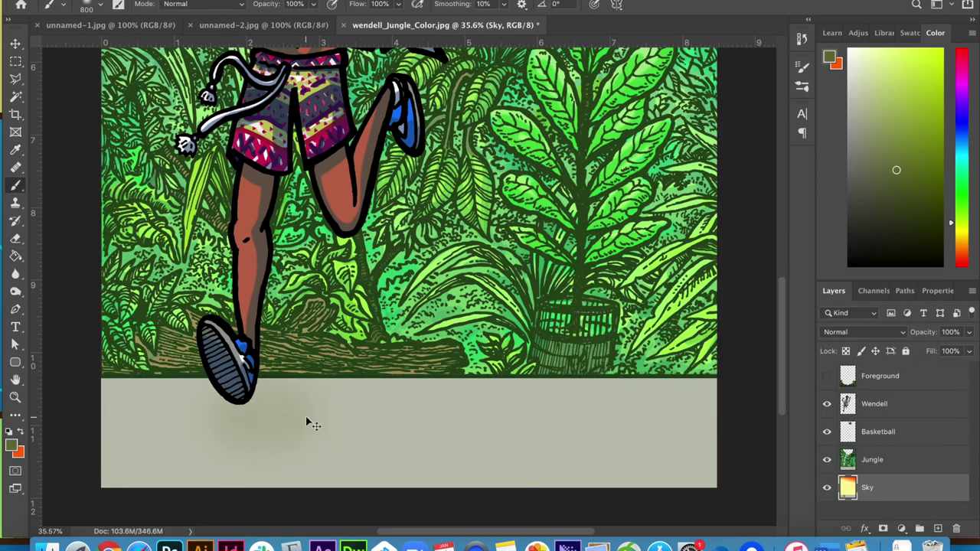
{"action": "key", "text": "bracketright"}
{"action": "left_click_drag", "start_coordinate": [239, 414], "coordinate": [621, 431]}
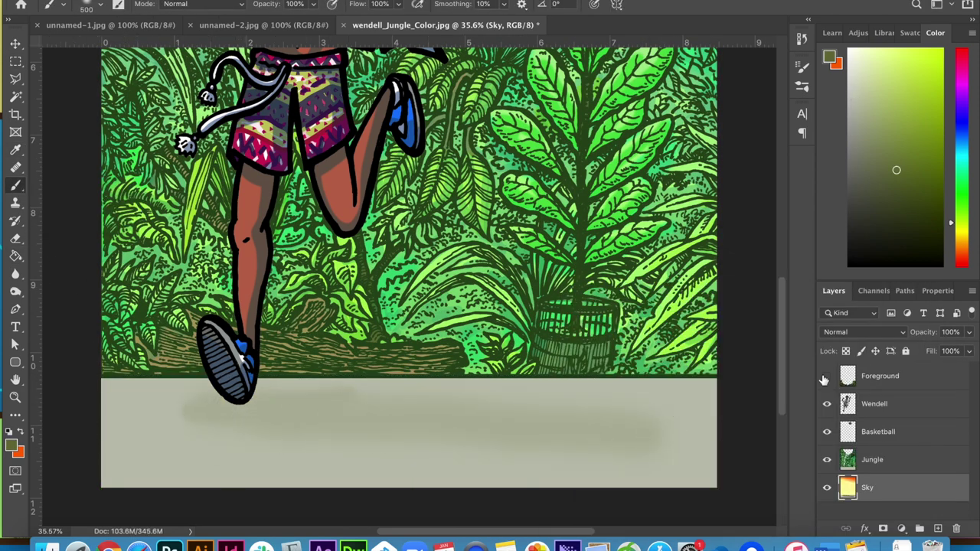
{"action": "left_click", "coordinate": [825, 376]}
{"action": "key", "text": "ctrl+minus"}
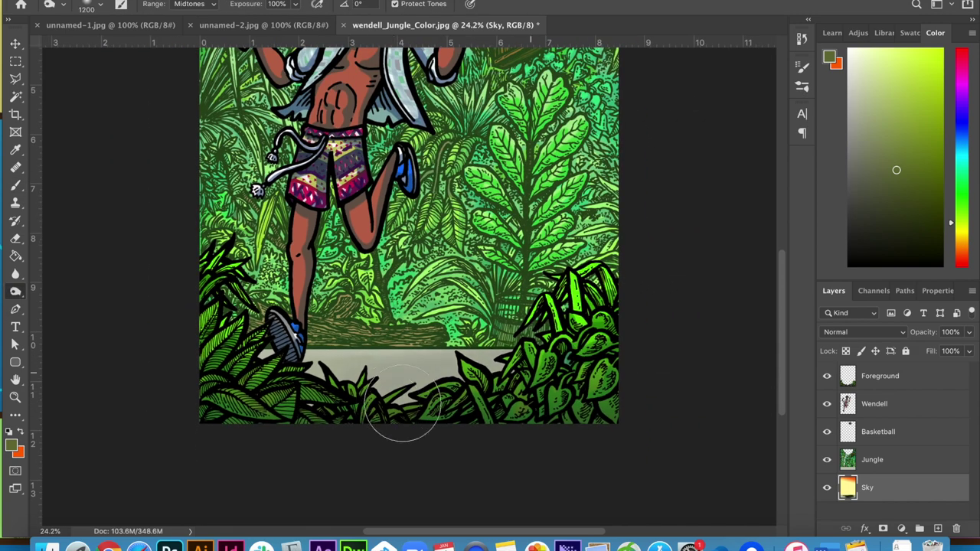
{"action": "key", "text": "alt+bracketright"}
{"action": "scroll", "coordinate": [402, 408], "scroll_direction": "up", "scroll_amount": 3}
{"action": "scroll", "coordinate": [324, 431], "scroll_direction": "down", "scroll_amount": 2}
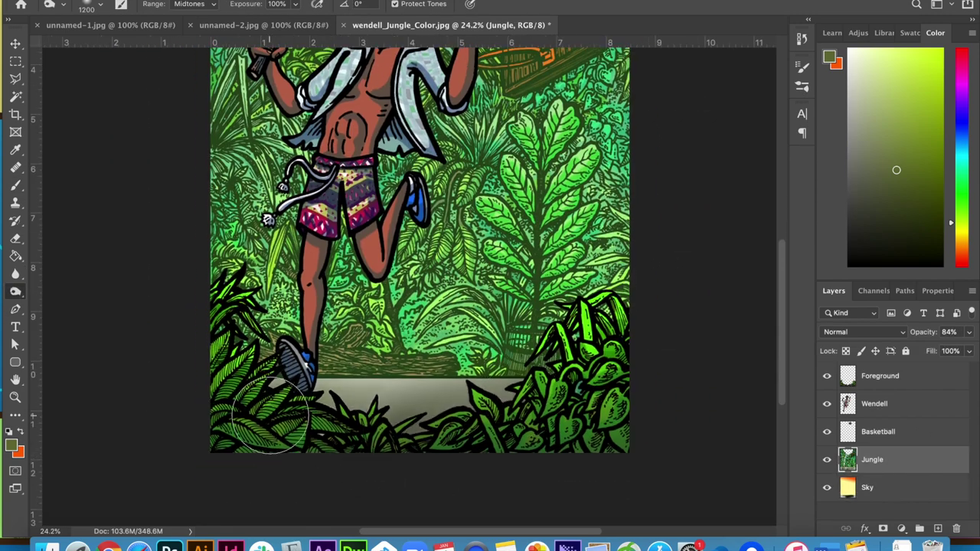
{"action": "key", "text": "ctrl+0"}
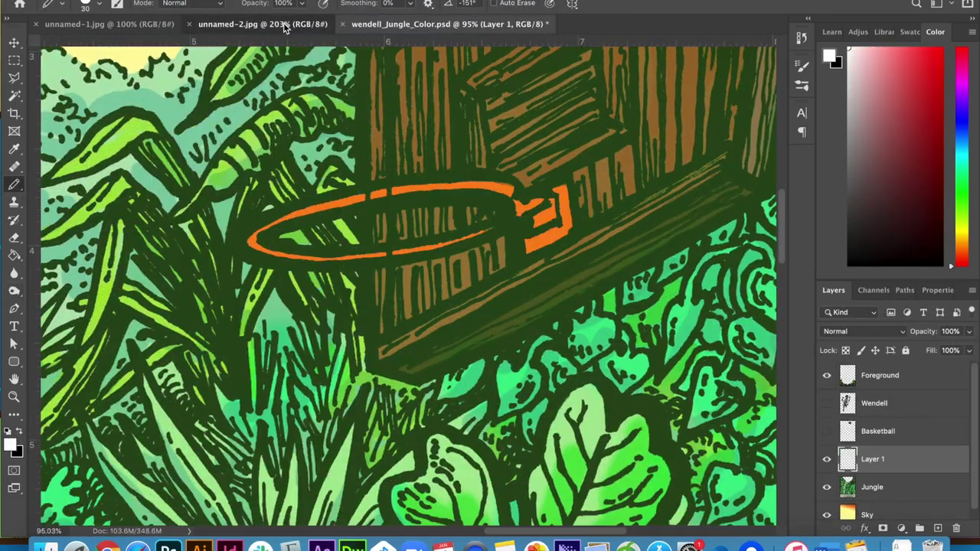
- Paint a white net strand under the rim and add a new layer for the net
{"action": "left_click_drag", "start_coordinate": [340, 205], "coordinate": [366, 232]}
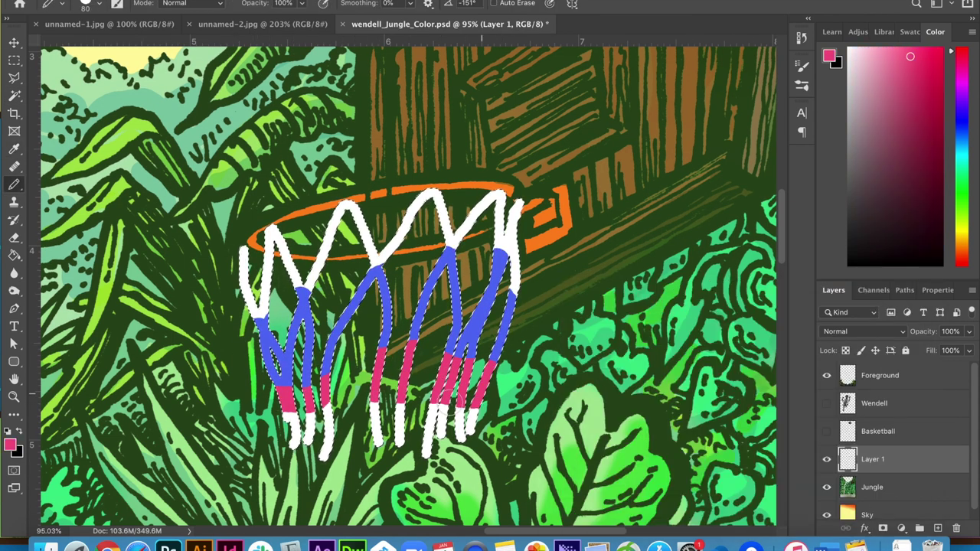
{"action": "key", "text": "ctrl+d"}
{"action": "key", "text": "ctrl+shift+n"}
{"action": "key", "text": "Return"}
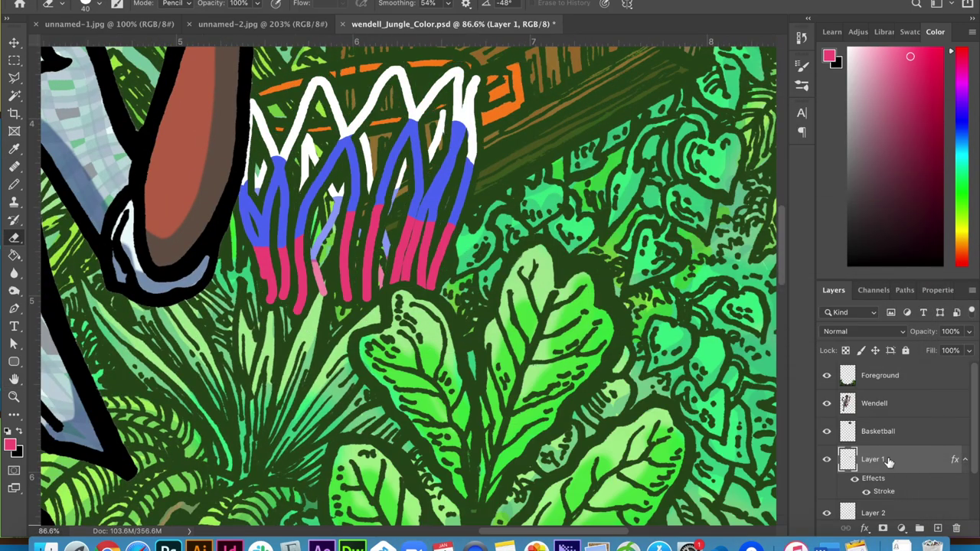
- Give the net layer a dark green Stroke outline through Layer Style
{"action": "right_click", "coordinate": [883, 463]}
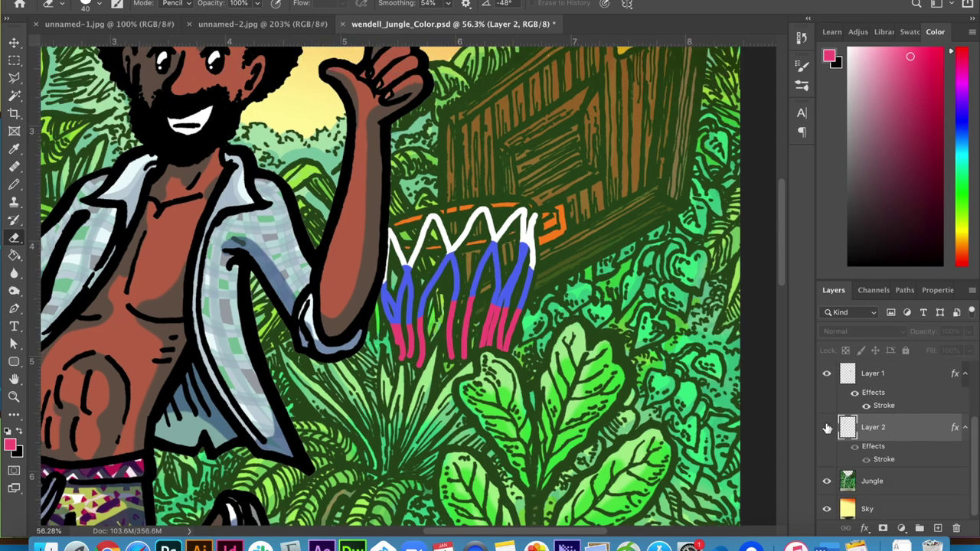
{"action": "double_click", "coordinate": [881, 406]}
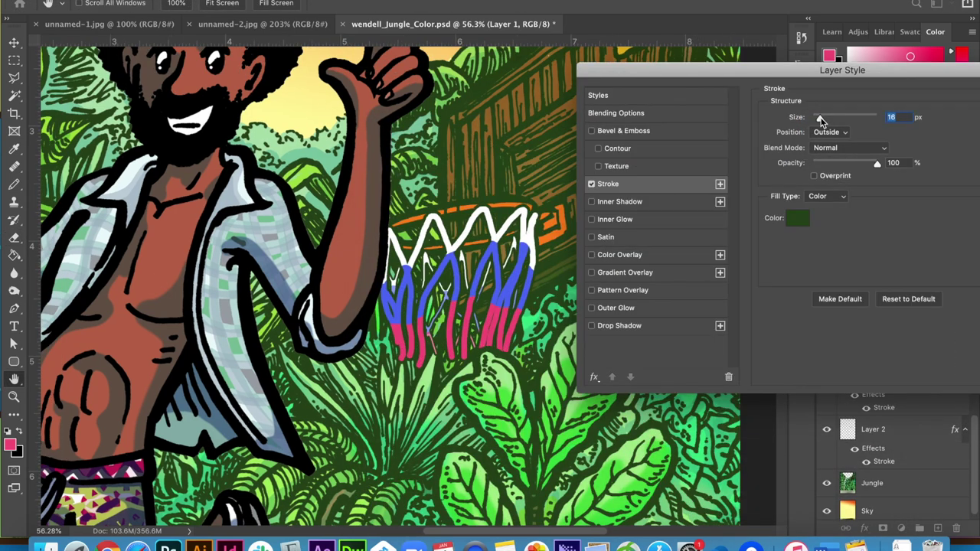
{"action": "scroll", "coordinate": [409, 284], "scroll_direction": "down", "scroll_amount": 3}
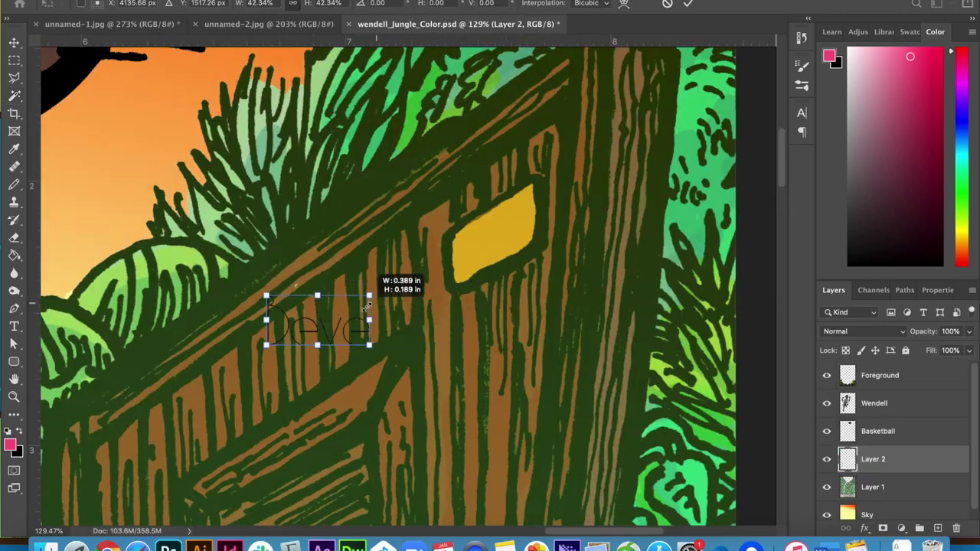
- Free Transform the Deve lettering into place on the yellow sign
{"action": "left_click_drag", "start_coordinate": [512, 243], "coordinate": [519, 243]}
{"action": "key", "text": "Return"}
{"action": "key", "text": "ctrl+t"}
{"action": "key", "text": "Return"}
{"action": "scroll", "coordinate": [551, 238], "scroll_direction": "up", "scroll_amount": 5}
{"action": "left_click", "coordinate": [900, 528]}
- Give the lettering a brown Stroke and set the paint colour to dark brown 623700
{"action": "left_click", "coordinate": [865, 404]}
{"action": "left_click", "coordinate": [668, 217]}
{"action": "left_click", "coordinate": [875, 306]}
{"action": "left_click", "coordinate": [929, 95]}
{"action": "left_click", "coordinate": [829, 55]}
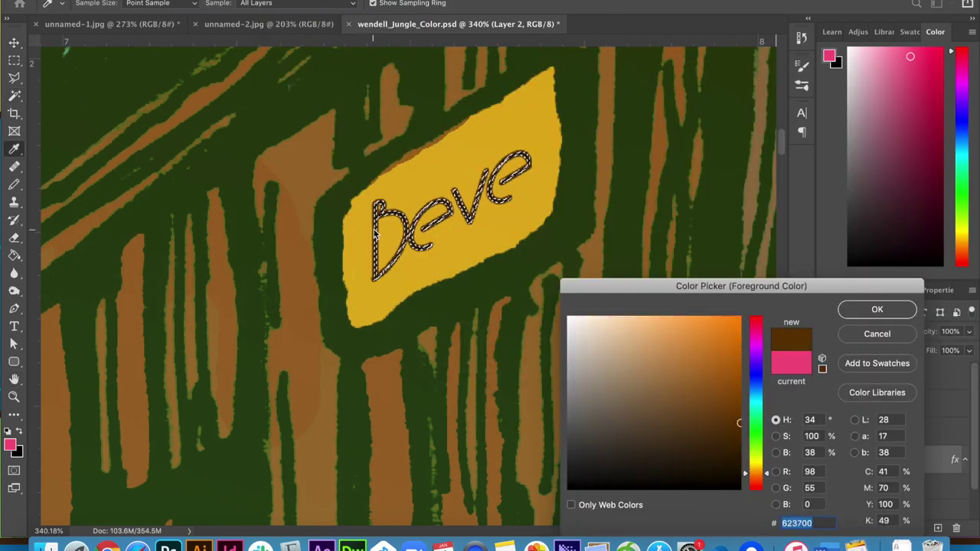
{"action": "left_click", "coordinate": [874, 357]}
- Merge the lettering down and darken the sign with diagonal shading streaks
{"action": "key", "text": "b"}
{"action": "key", "text": "ctrl+e"}
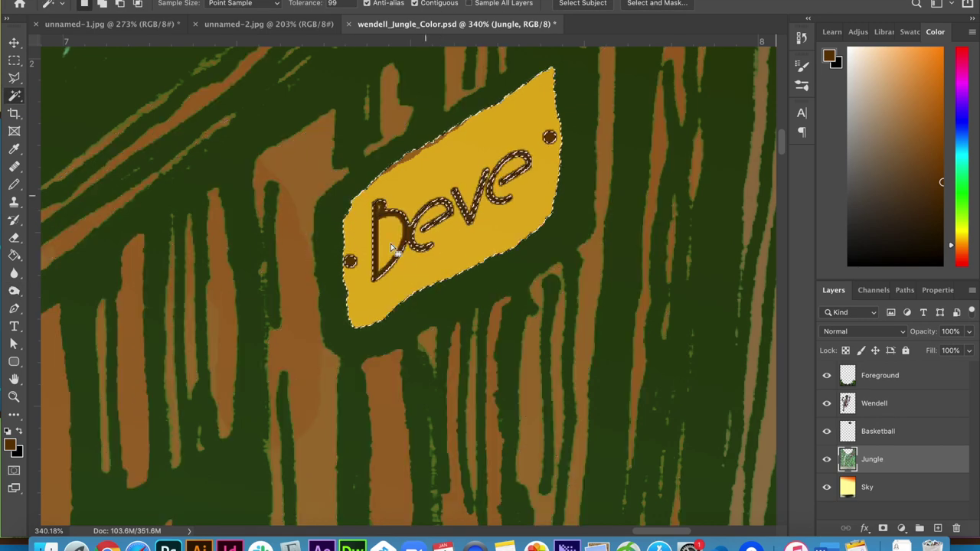
{"action": "mouse_move", "coordinate": [328, 203]}
{"action": "left_mouse_down"}
{"action": "mouse_move", "coordinate": [531, 184]}
{"action": "mouse_move", "coordinate": [406, 173]}
{"action": "mouse_move", "coordinate": [319, 268]}
{"action": "mouse_move", "coordinate": [492, 254]}
{"action": "left_mouse_up"}
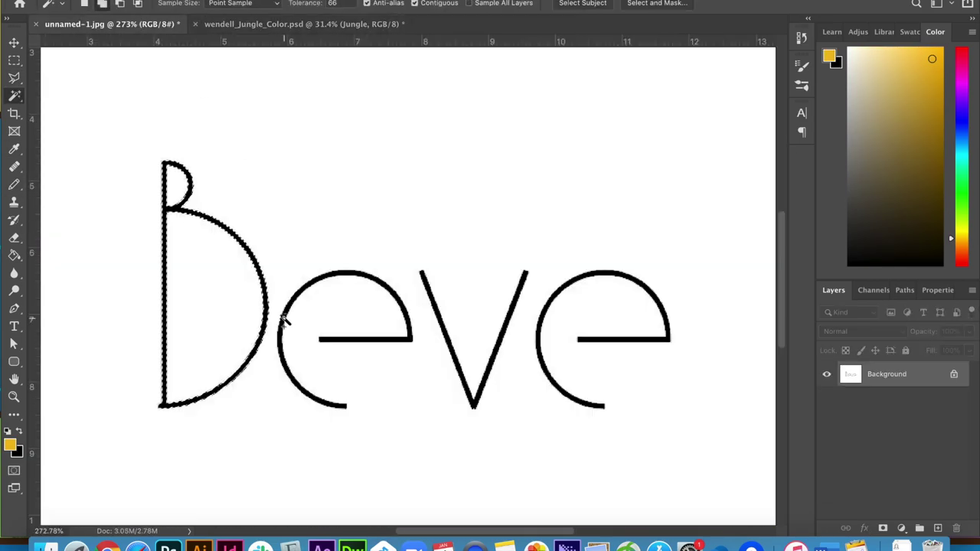
- Copy the Beve lettering into the jungle artwork and move it down into the scene
{"action": "key", "text": "ctrl+c"}
{"action": "key", "text": "ctrl+Tab"}
{"action": "key", "text": "ctrl+v"}
{"action": "key", "text": "ctrl+t"}
{"action": "left_click_drag", "start_coordinate": [519, 346], "coordinate": [523, 416]}
{"action": "key", "text": "Return"}
{"action": "key", "text": "ctrl+0"}
- Add white Color Overlay and Stroke layer styles to the Beve lettering
{"action": "right_click", "coordinate": [900, 375]}
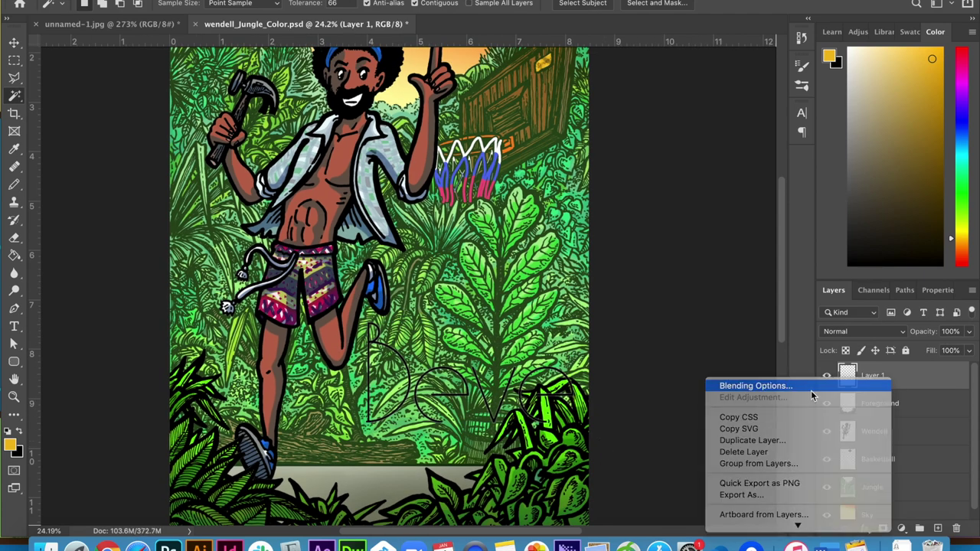
{"action": "left_click", "coordinate": [753, 385]}
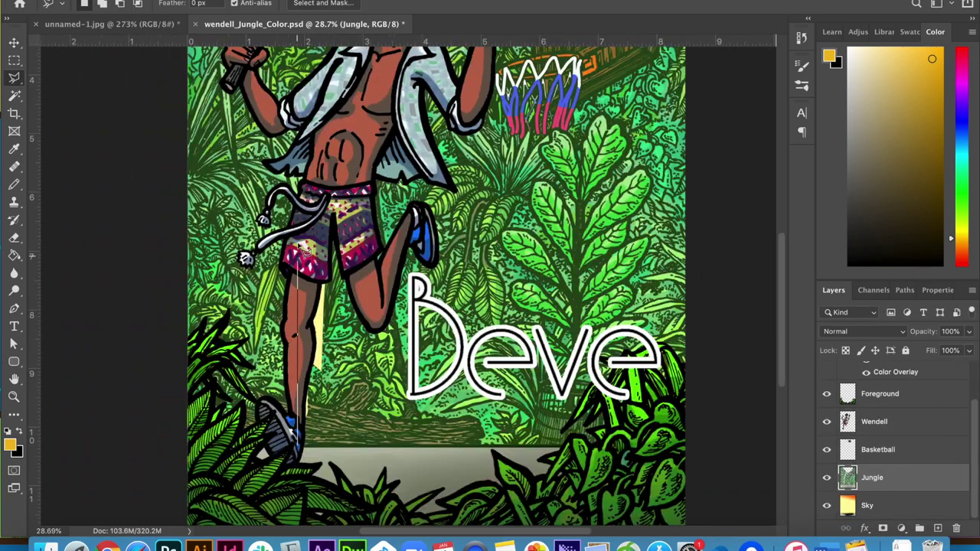
{"action": "scroll", "coordinate": [285, 124], "scroll_direction": "up", "scroll_amount": 5}
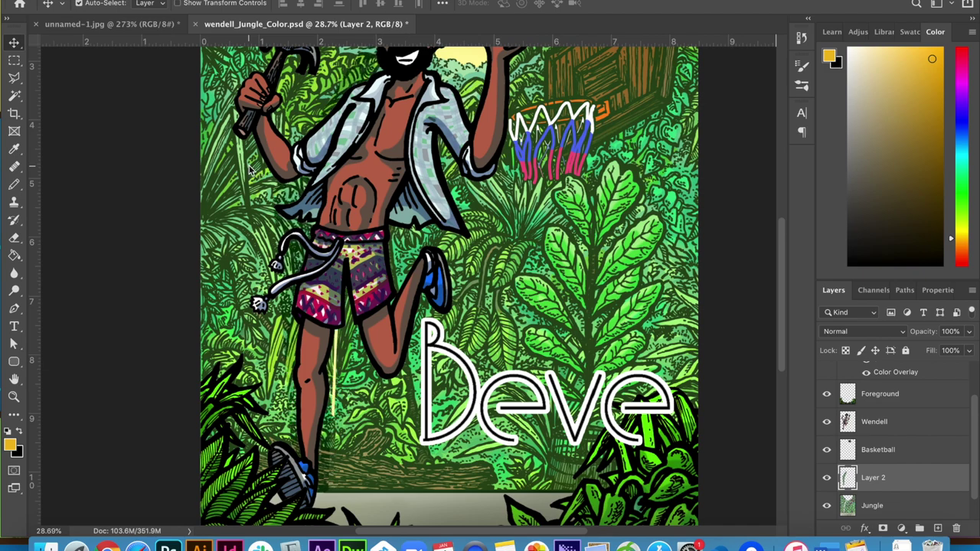
{"action": "scroll", "coordinate": [449, 283], "scroll_direction": "down", "scroll_amount": 4}
- Select the pale gap beside the runner's leg and heal it away
{"action": "left_click", "coordinate": [15, 95]}
{"action": "left_click", "coordinate": [871, 505]}
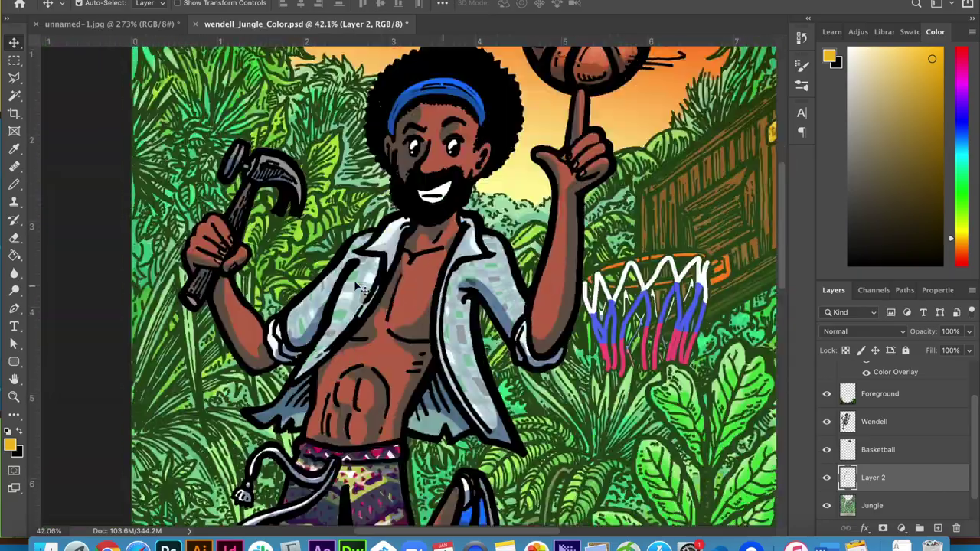
{"action": "key", "text": "j"}
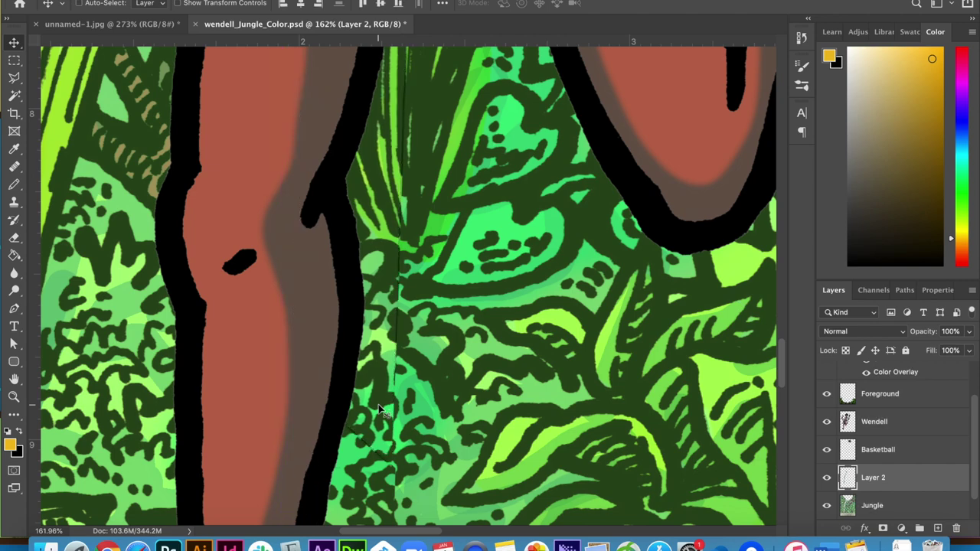
- Zoom in on the repaired area beside the leg, then save wendell_Jungle_Color.psd
{"action": "left_click", "coordinate": [156, 2]}
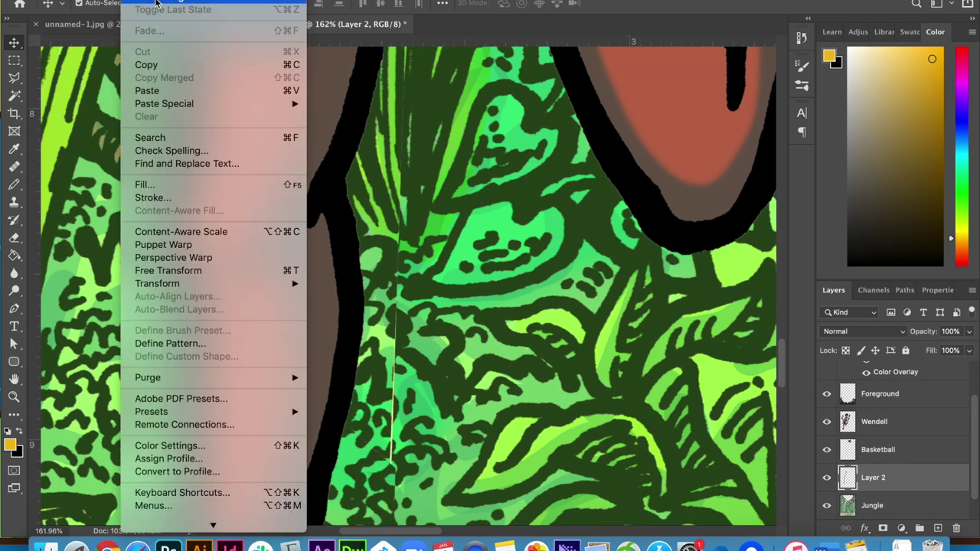
{"action": "left_click", "coordinate": [349, 382]}
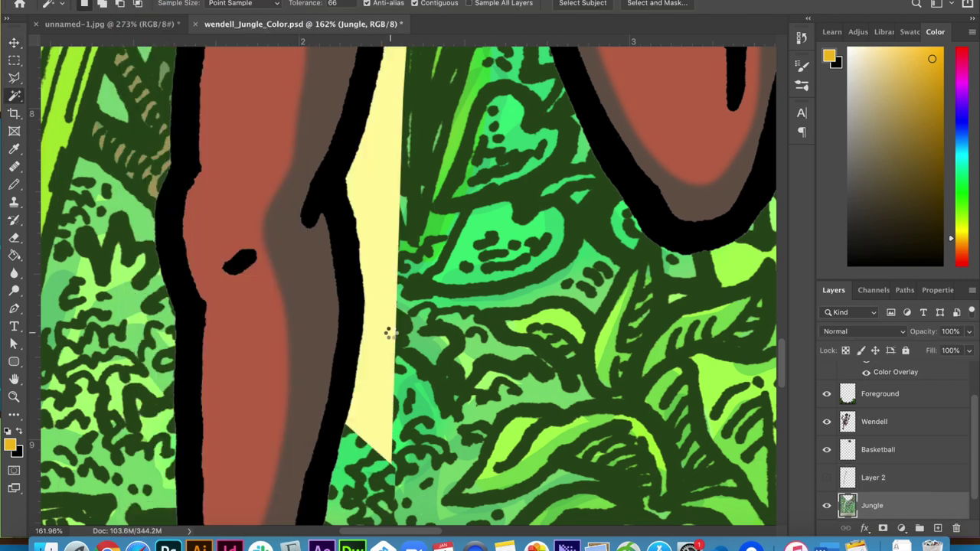
{"action": "key", "text": "ctrl+plus"}
{"action": "key", "text": "ctrl+s"}
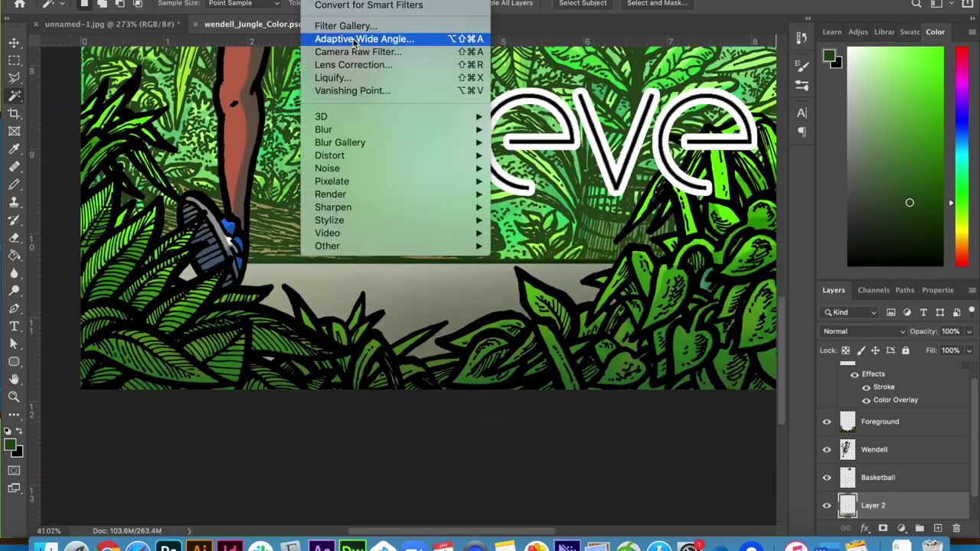
- Apply Filter > Noise > Dust & Scratches to the ground at Radius 22, Threshold 28
{"action": "left_click", "coordinate": [547, 197]}
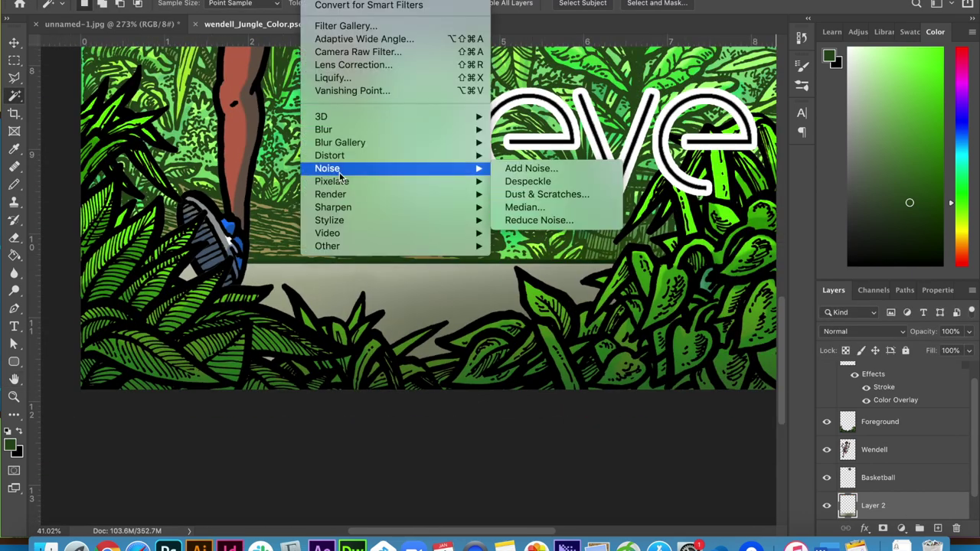
{"action": "left_click", "coordinate": [525, 166]}
{"action": "left_click", "coordinate": [517, 194]}
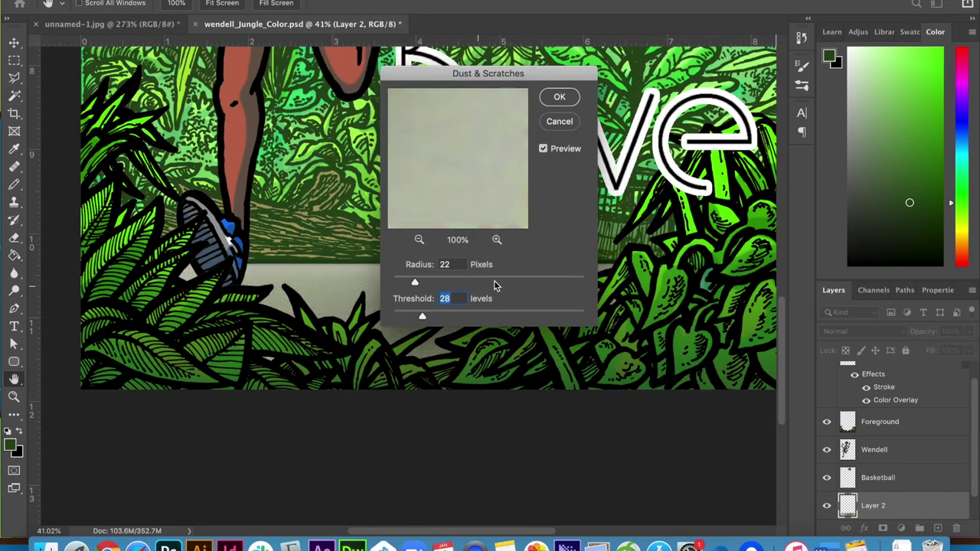